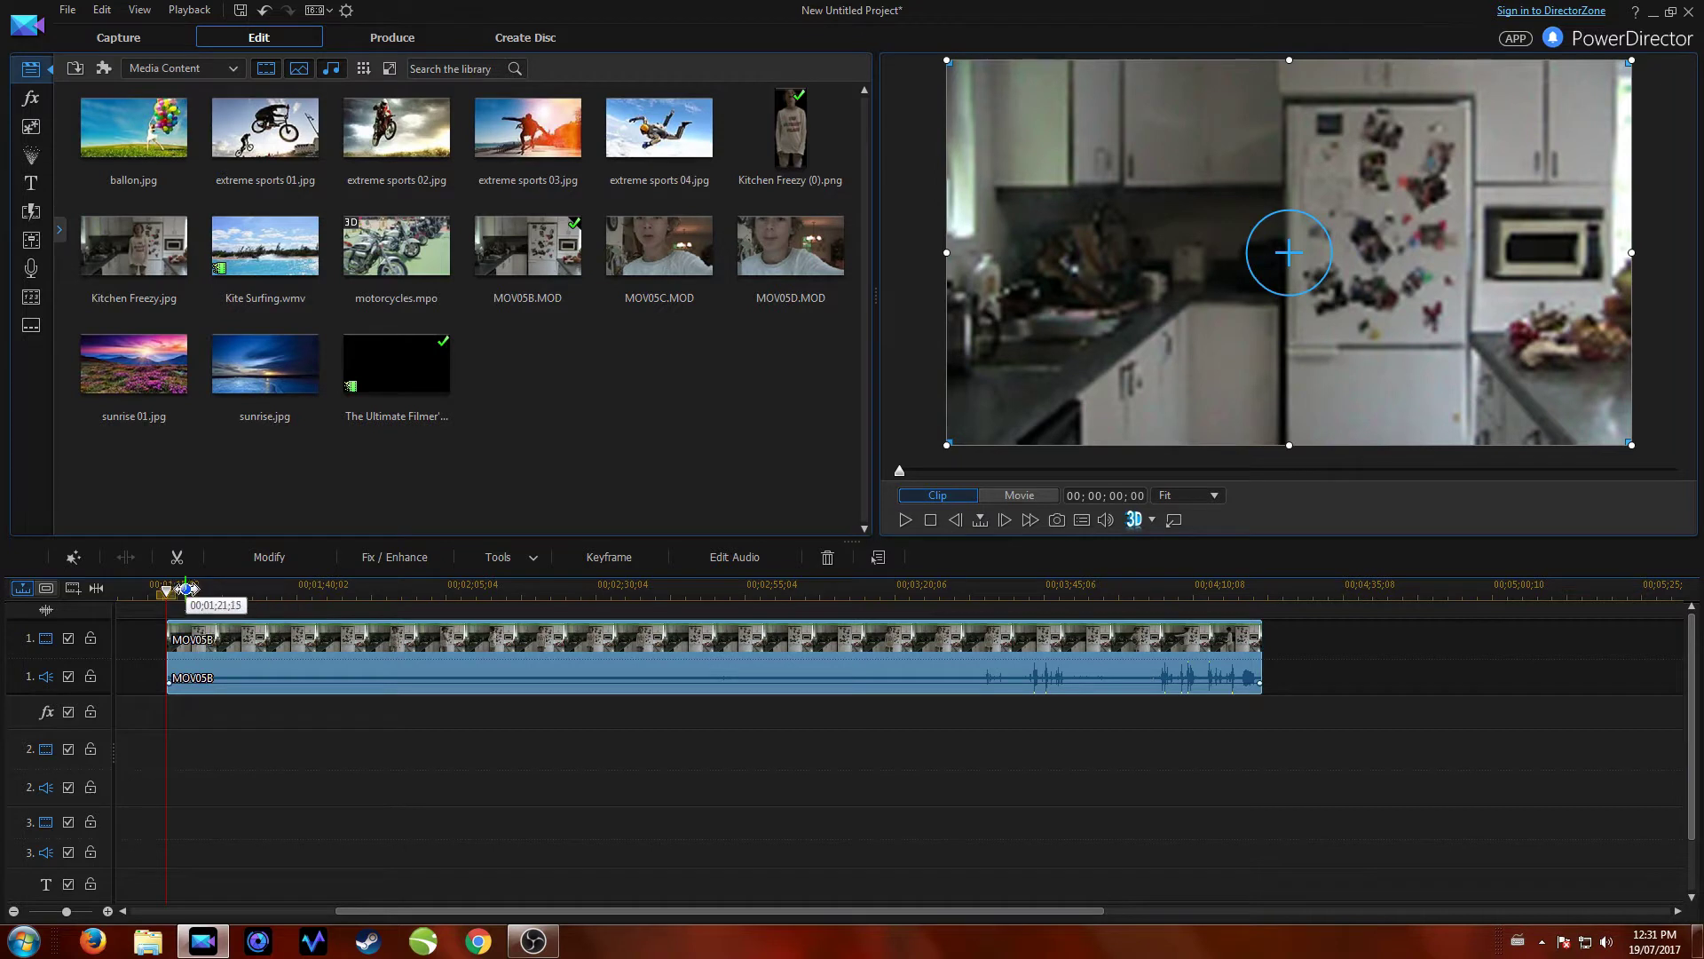
Trim the start of the MOV05B clip and cut out the footage between the empty kitchen and the person standing by the fridge.
left_click(174, 595)
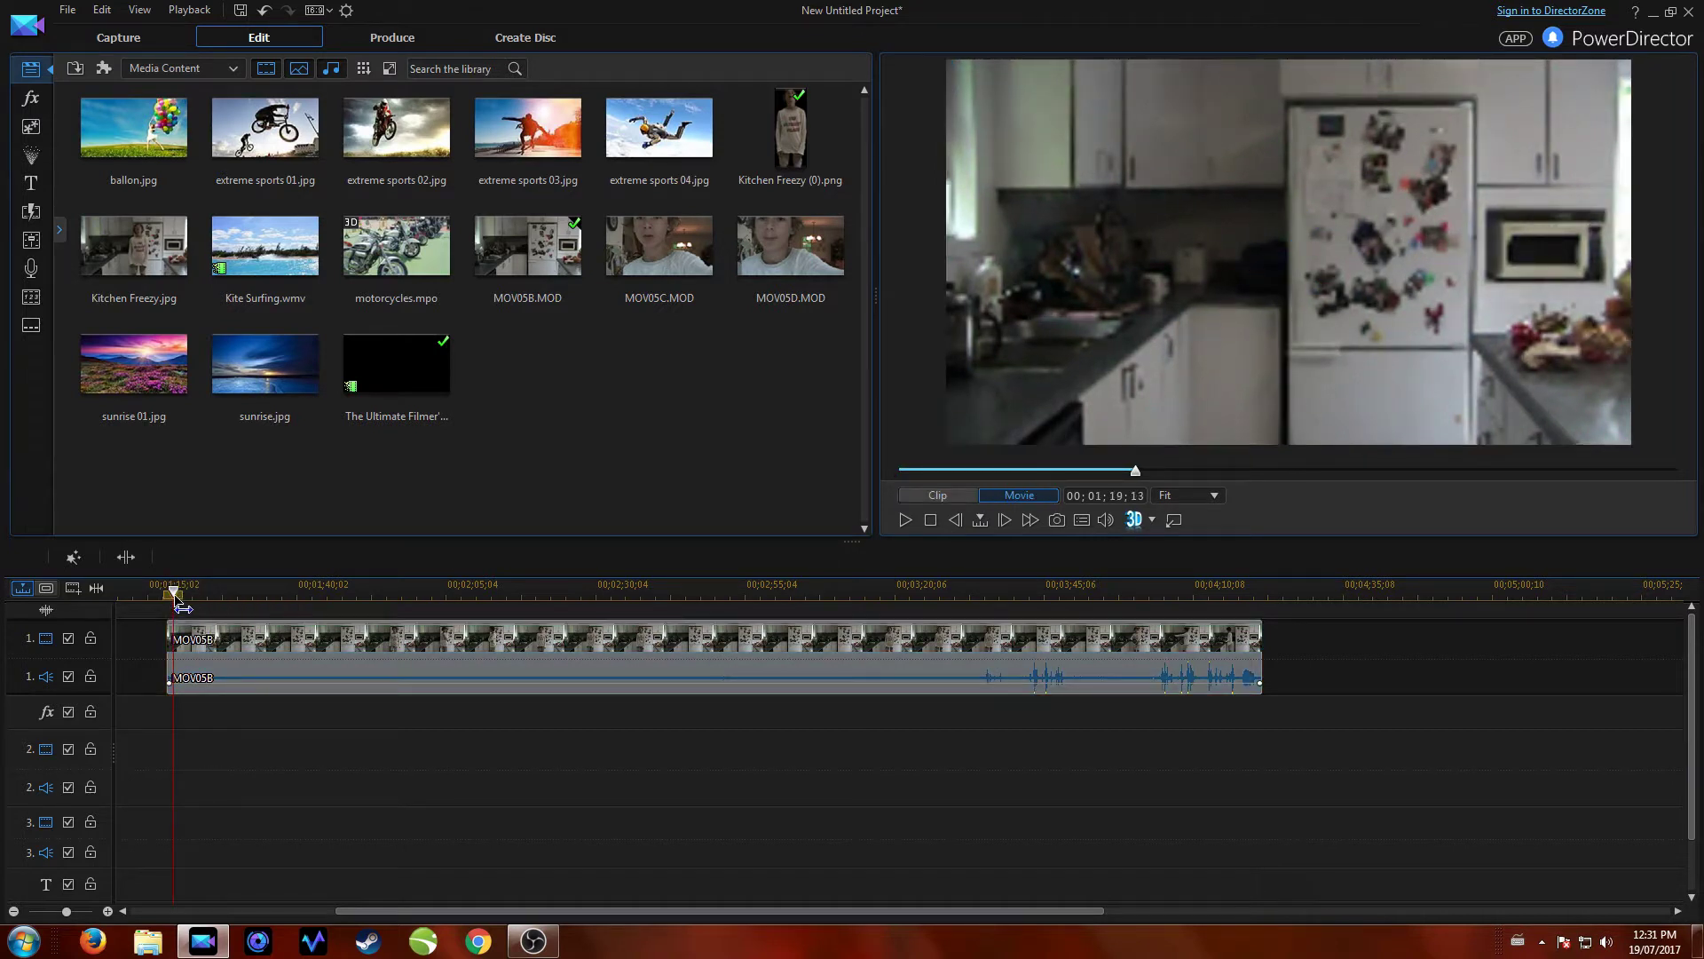
left_click_drag(183, 608, 255, 641)
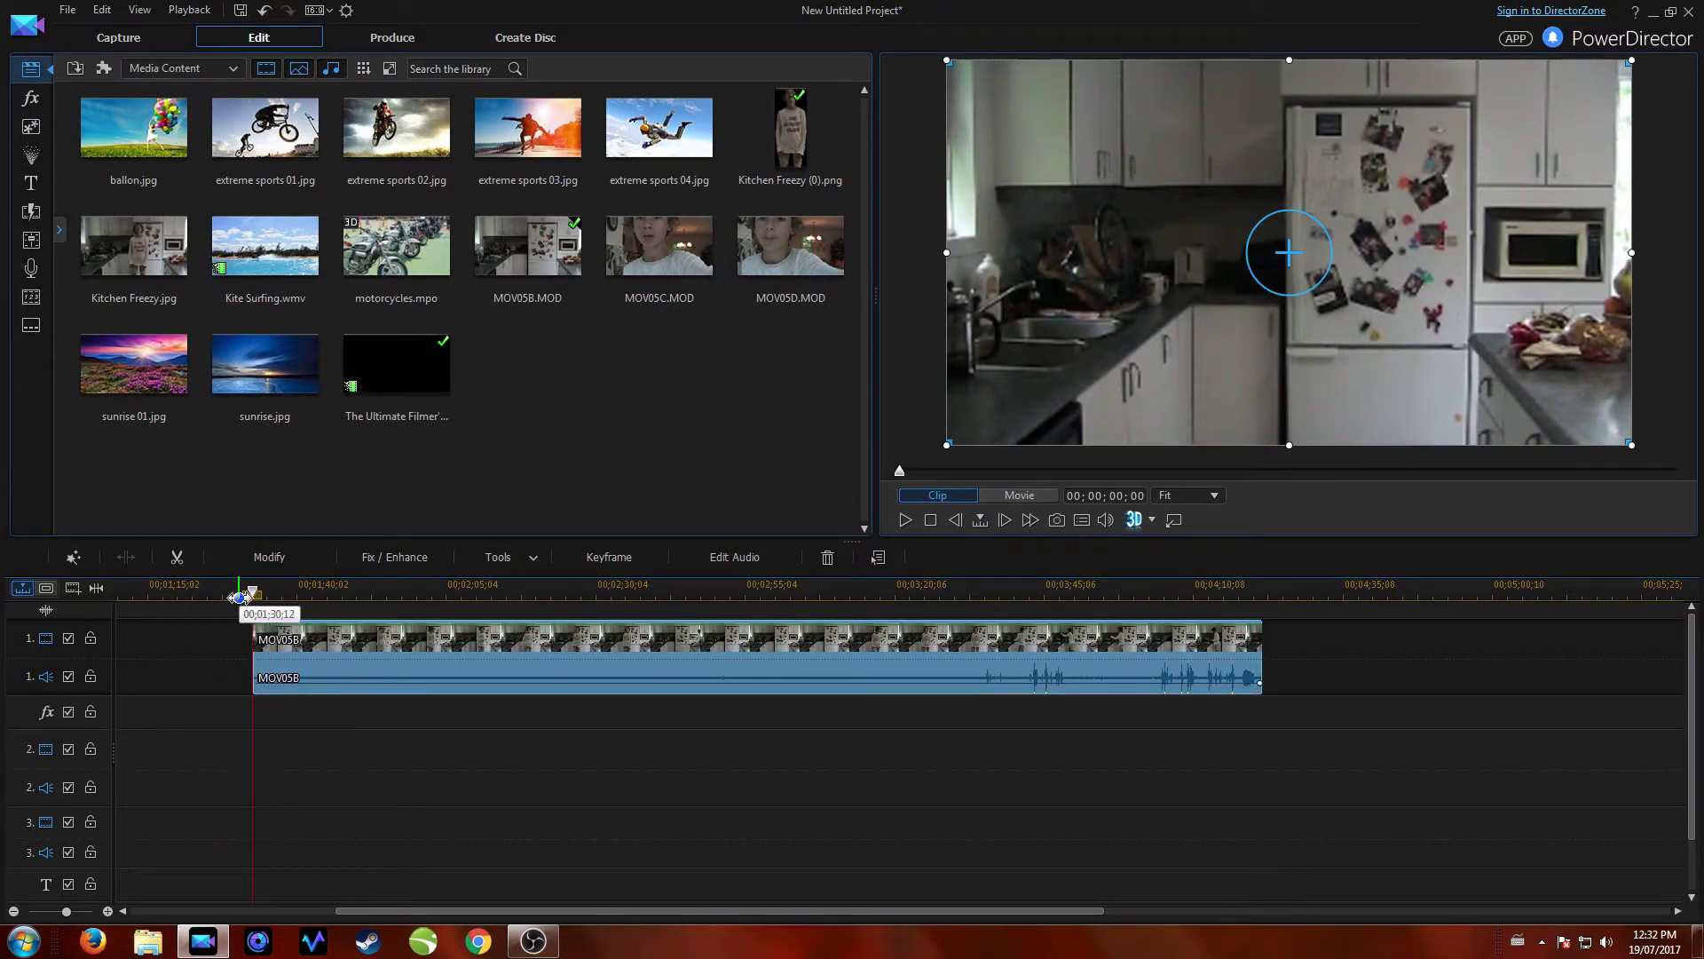
left_click_drag(253, 596, 381, 648)
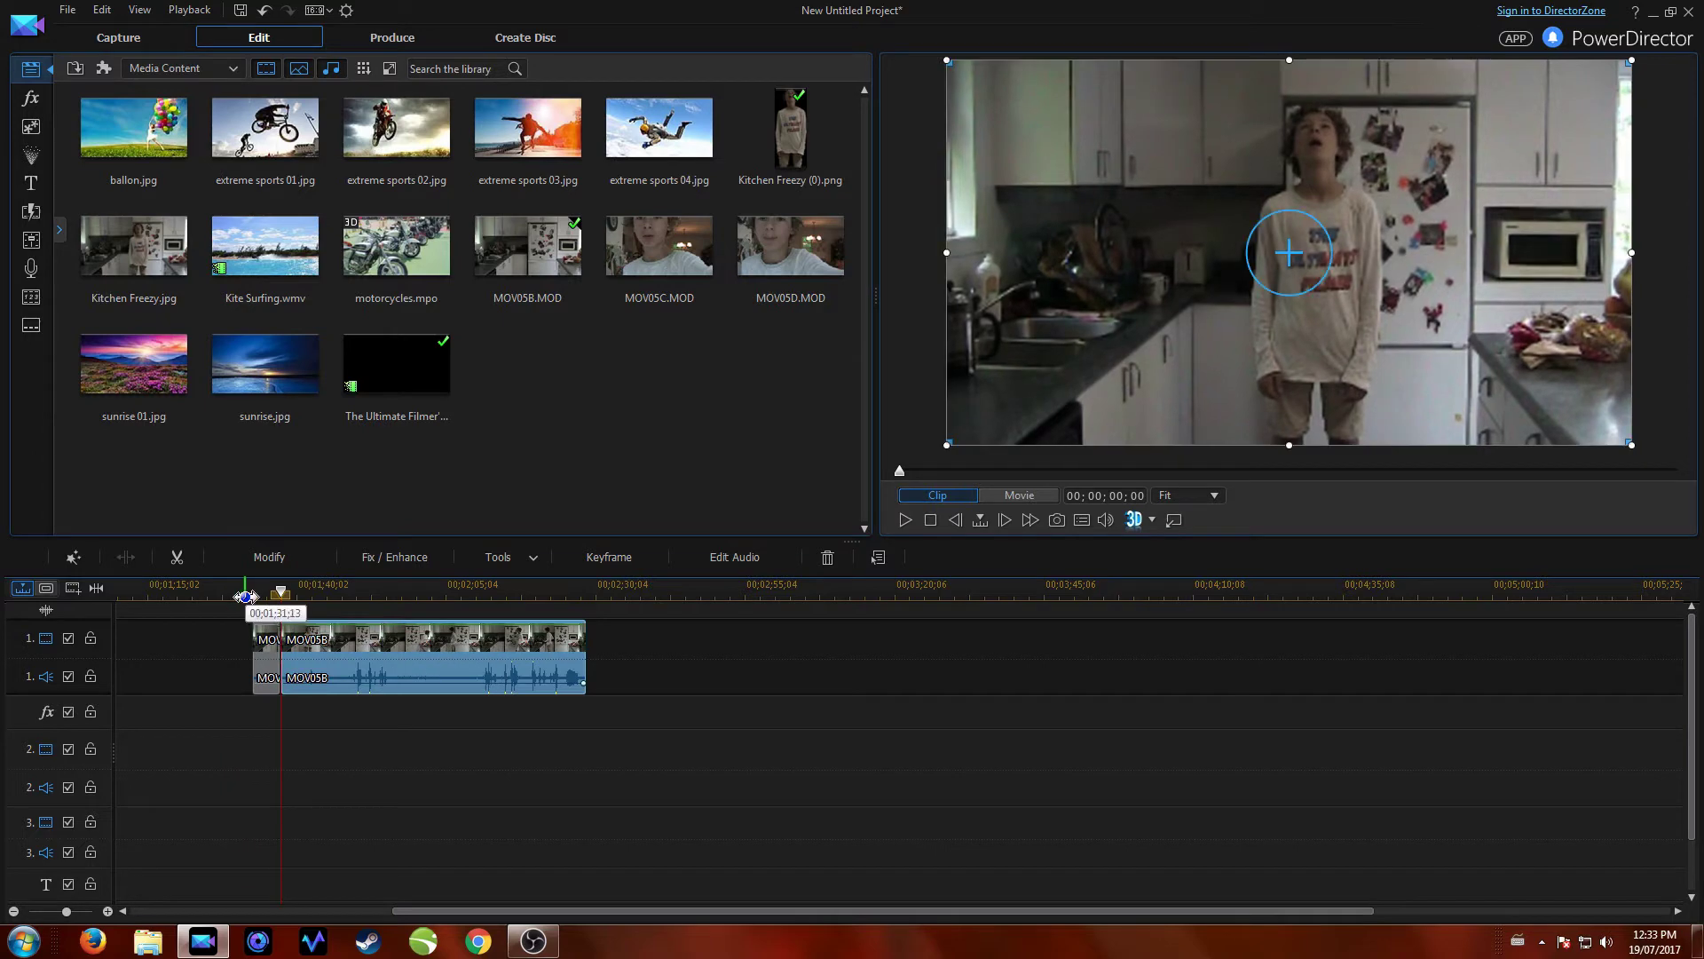
Shorten the end of the second MOV05B clip to 00;02;09;07 and check the empty kitchen part before the cut.
scroll(280, 613, "up", 3)
left_click_drag(1303, 668, 915, 670)
left_click(614, 810)
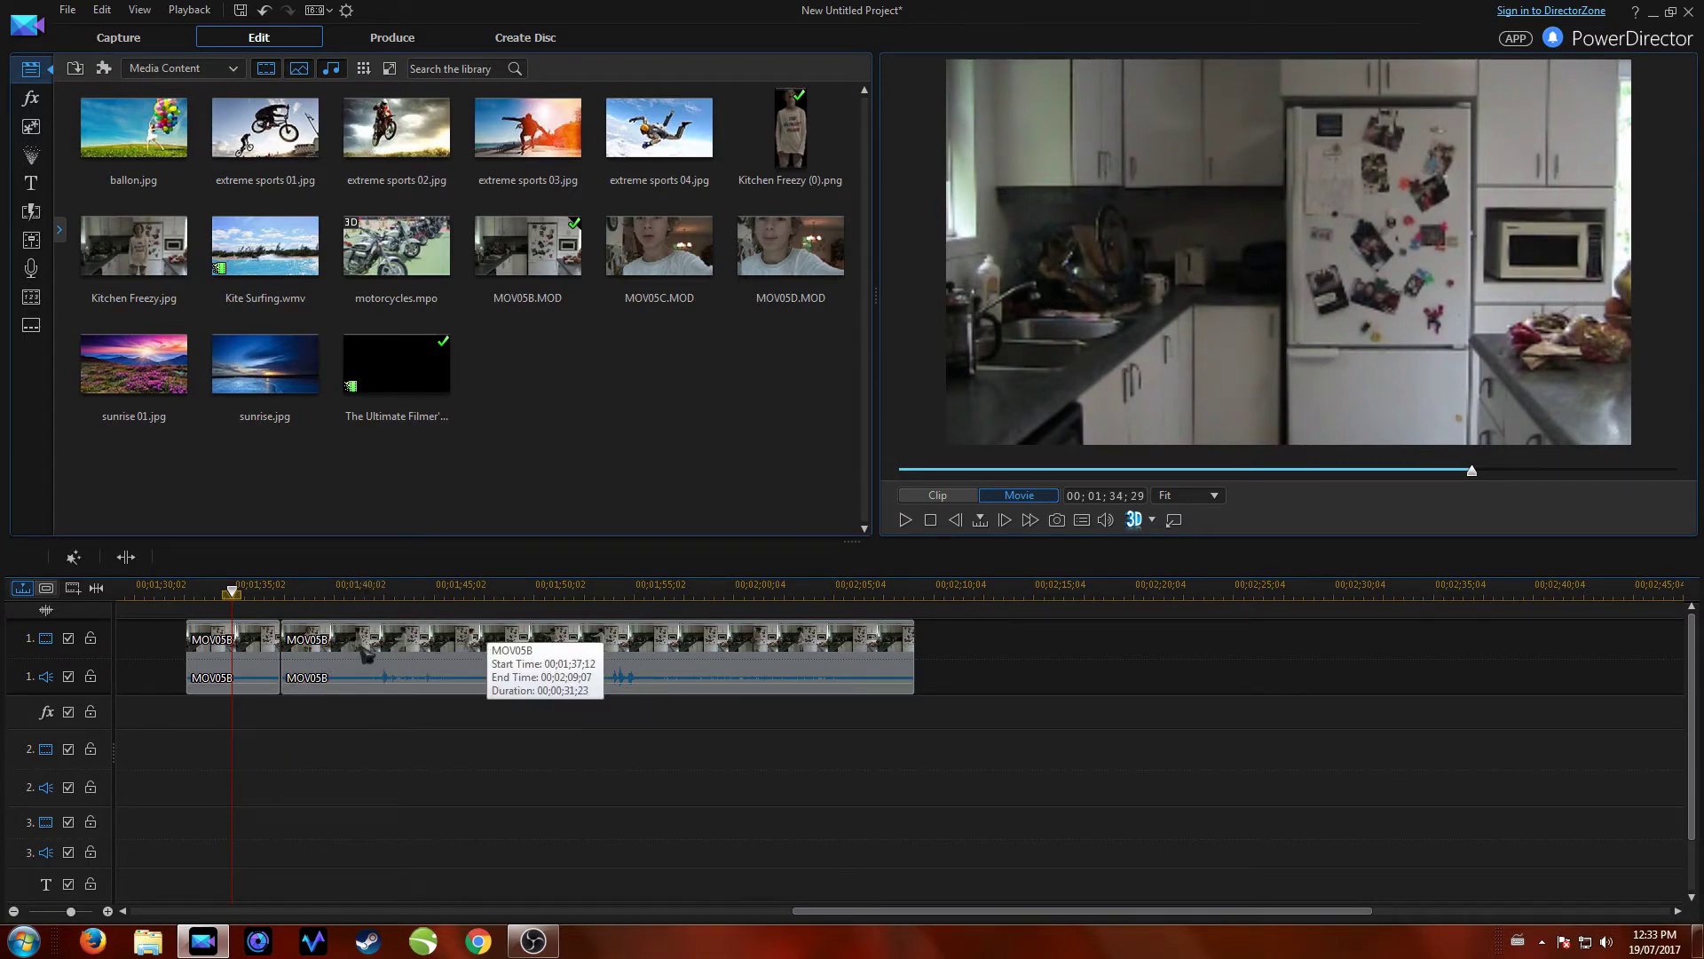
Take a snapshot of the second MOV05B clip's first frame and save it as Kitchen Freeze.
left_click(317, 672)
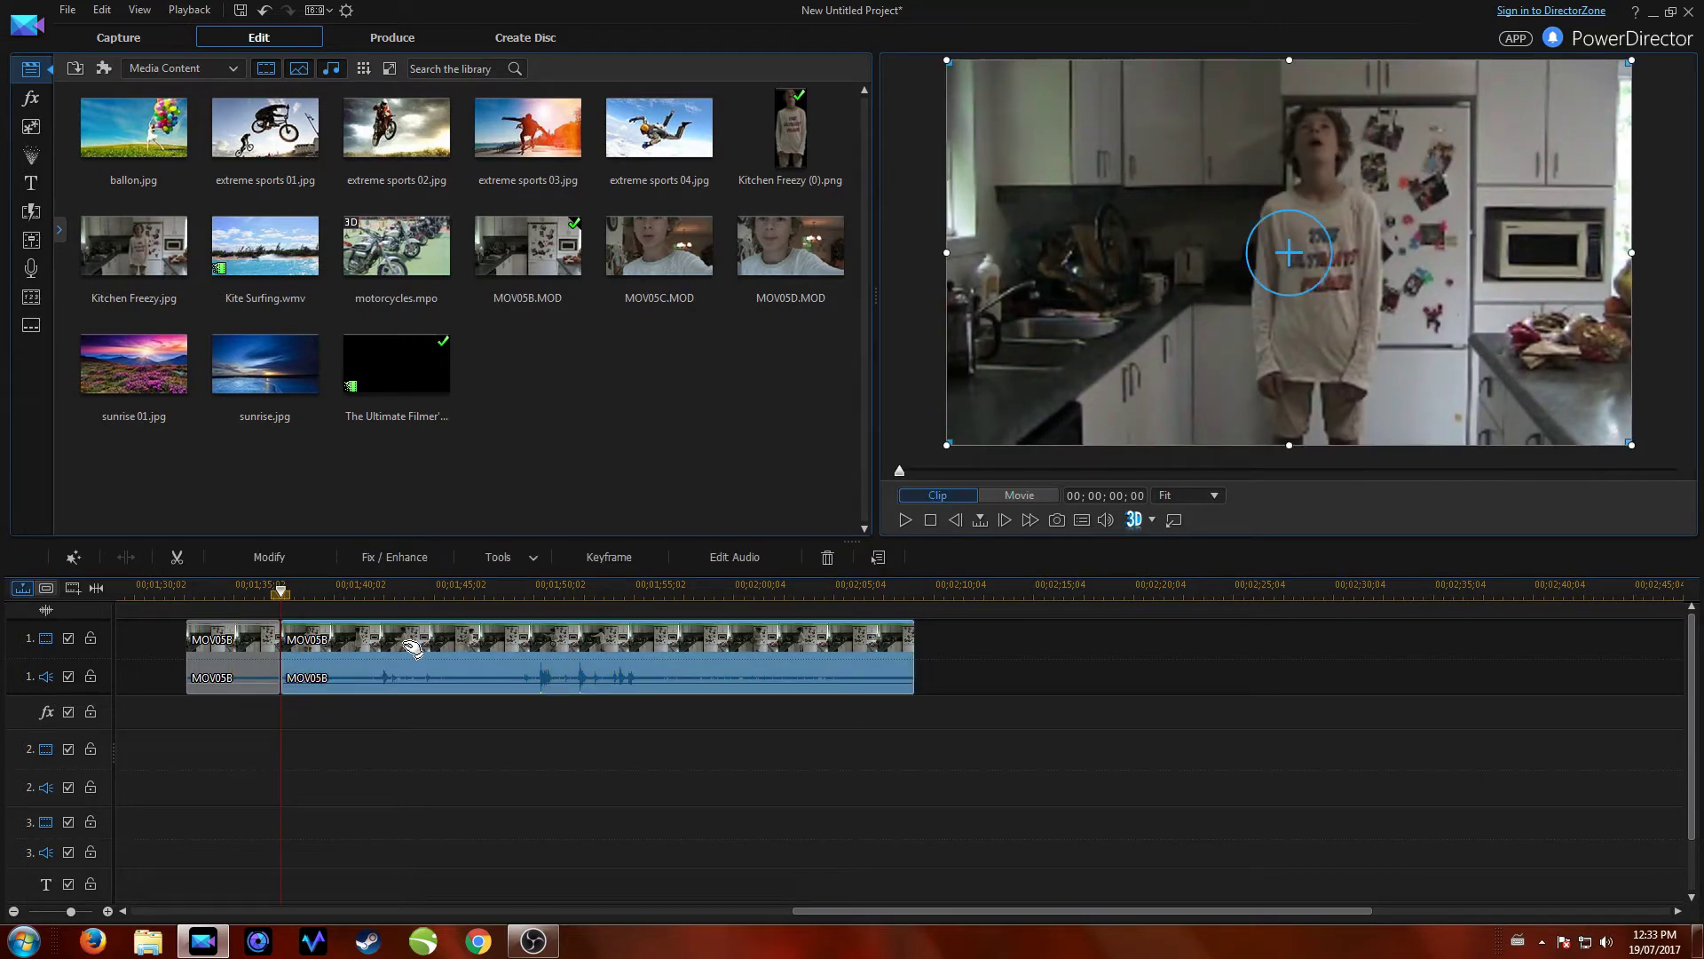
left_click(1058, 522)
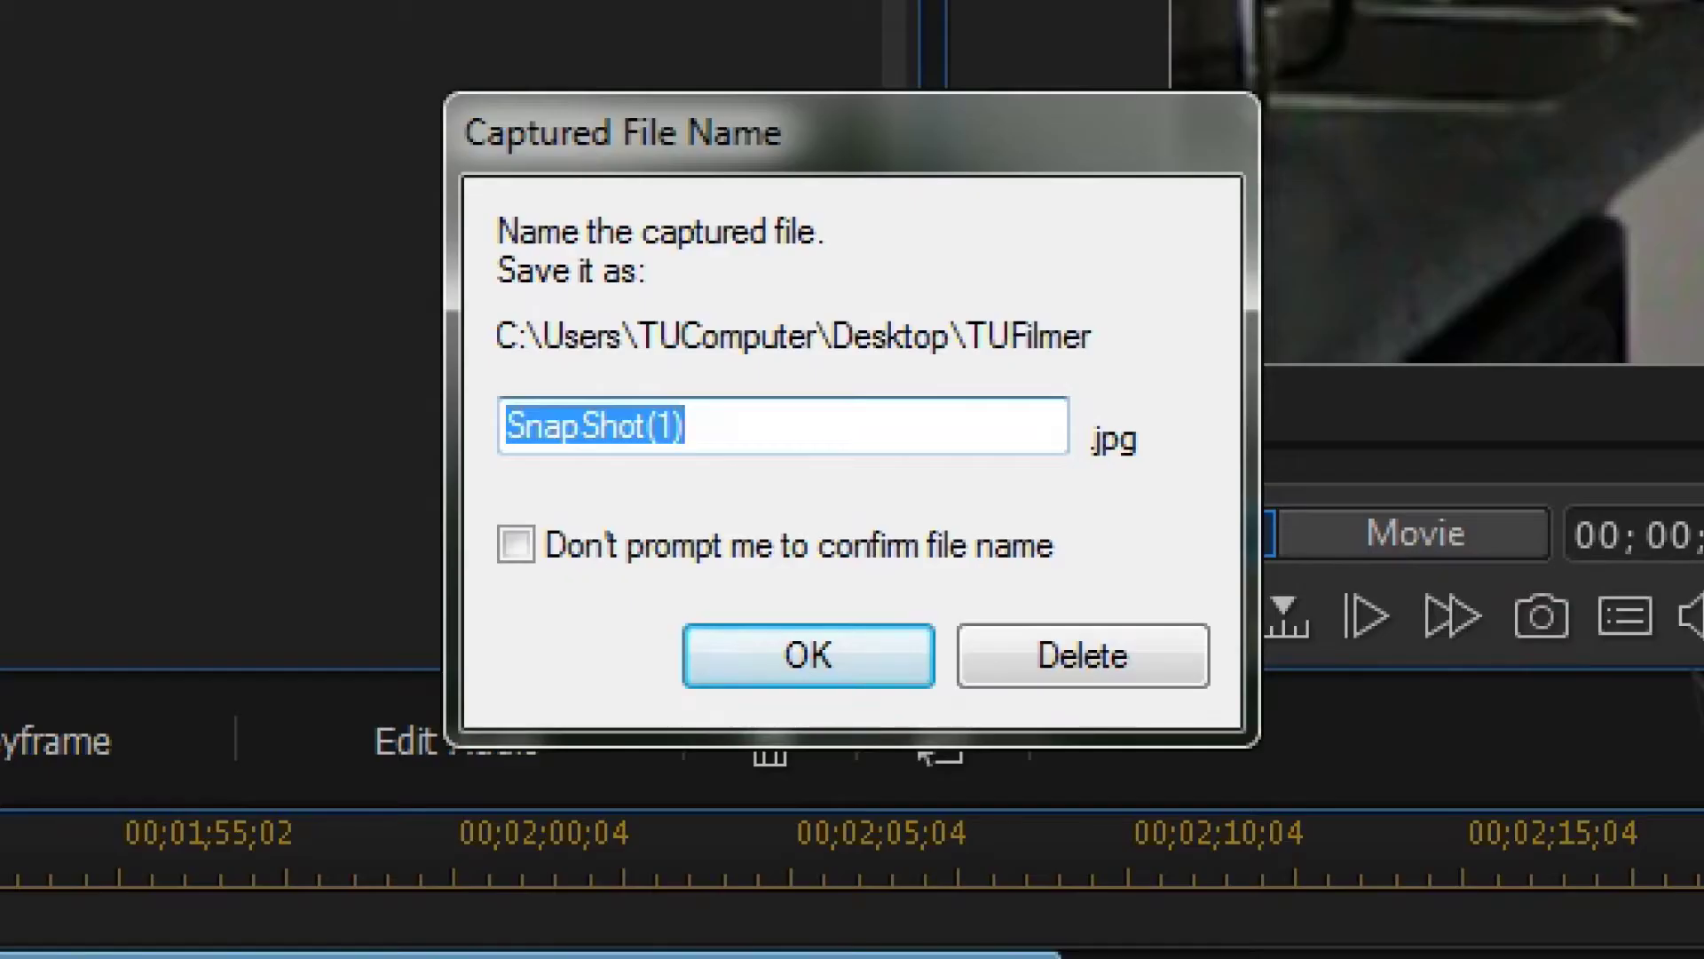
type("Kitchen ")
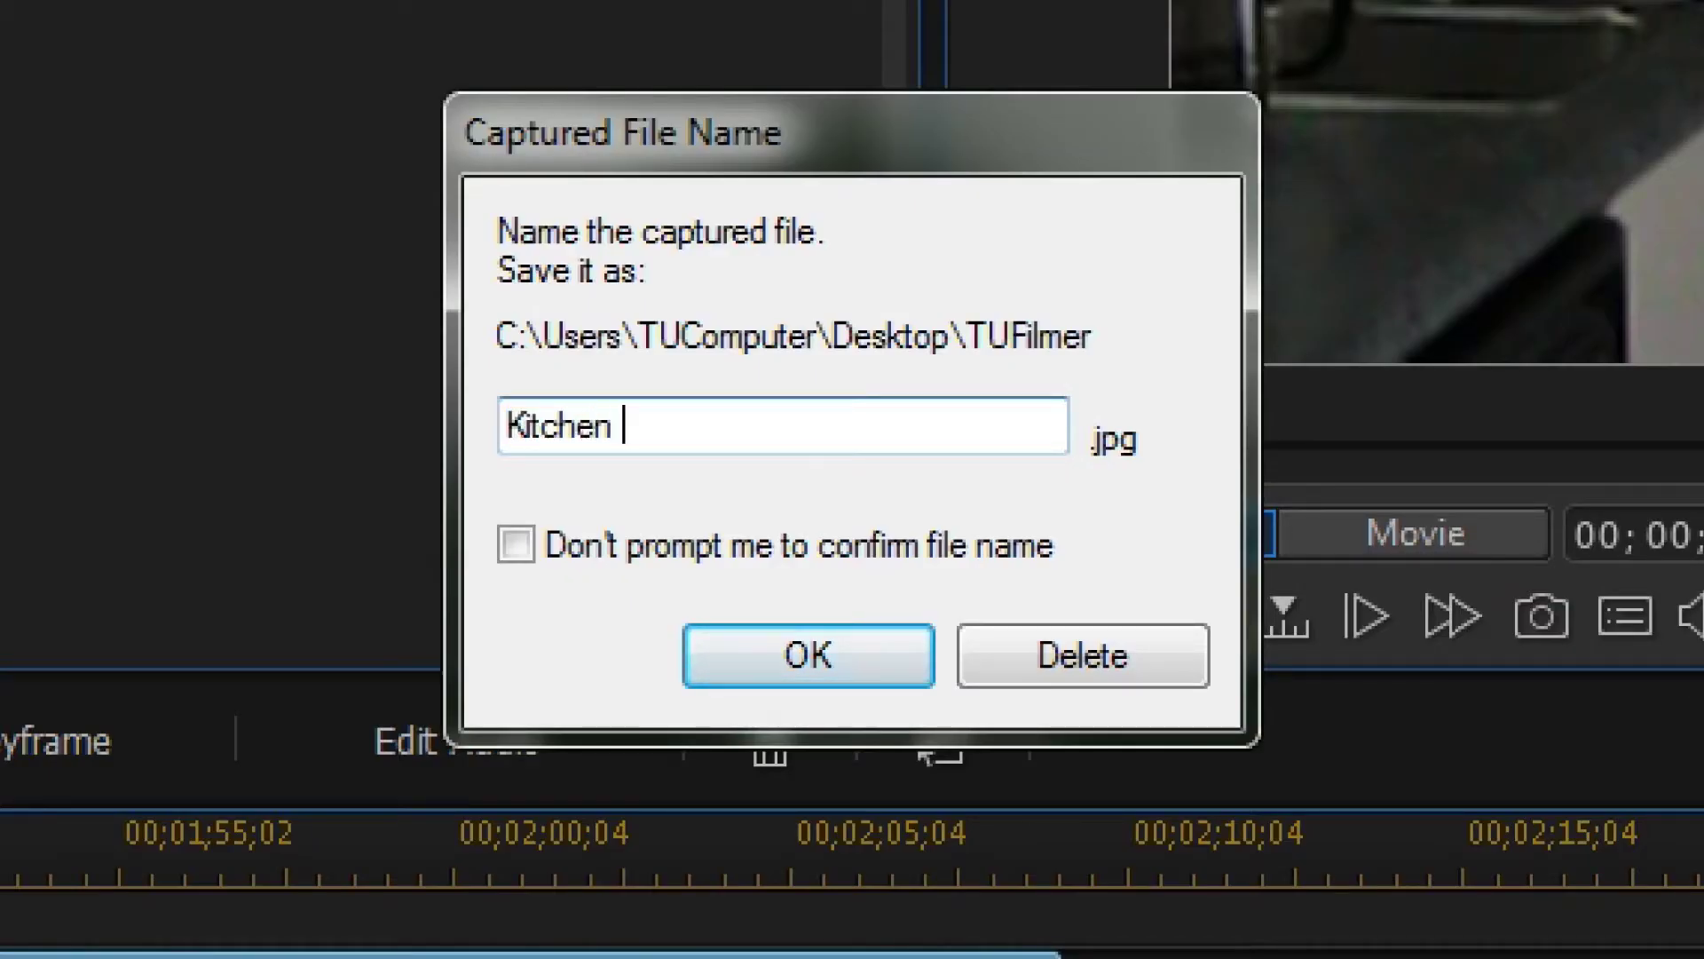
type("Freeze")
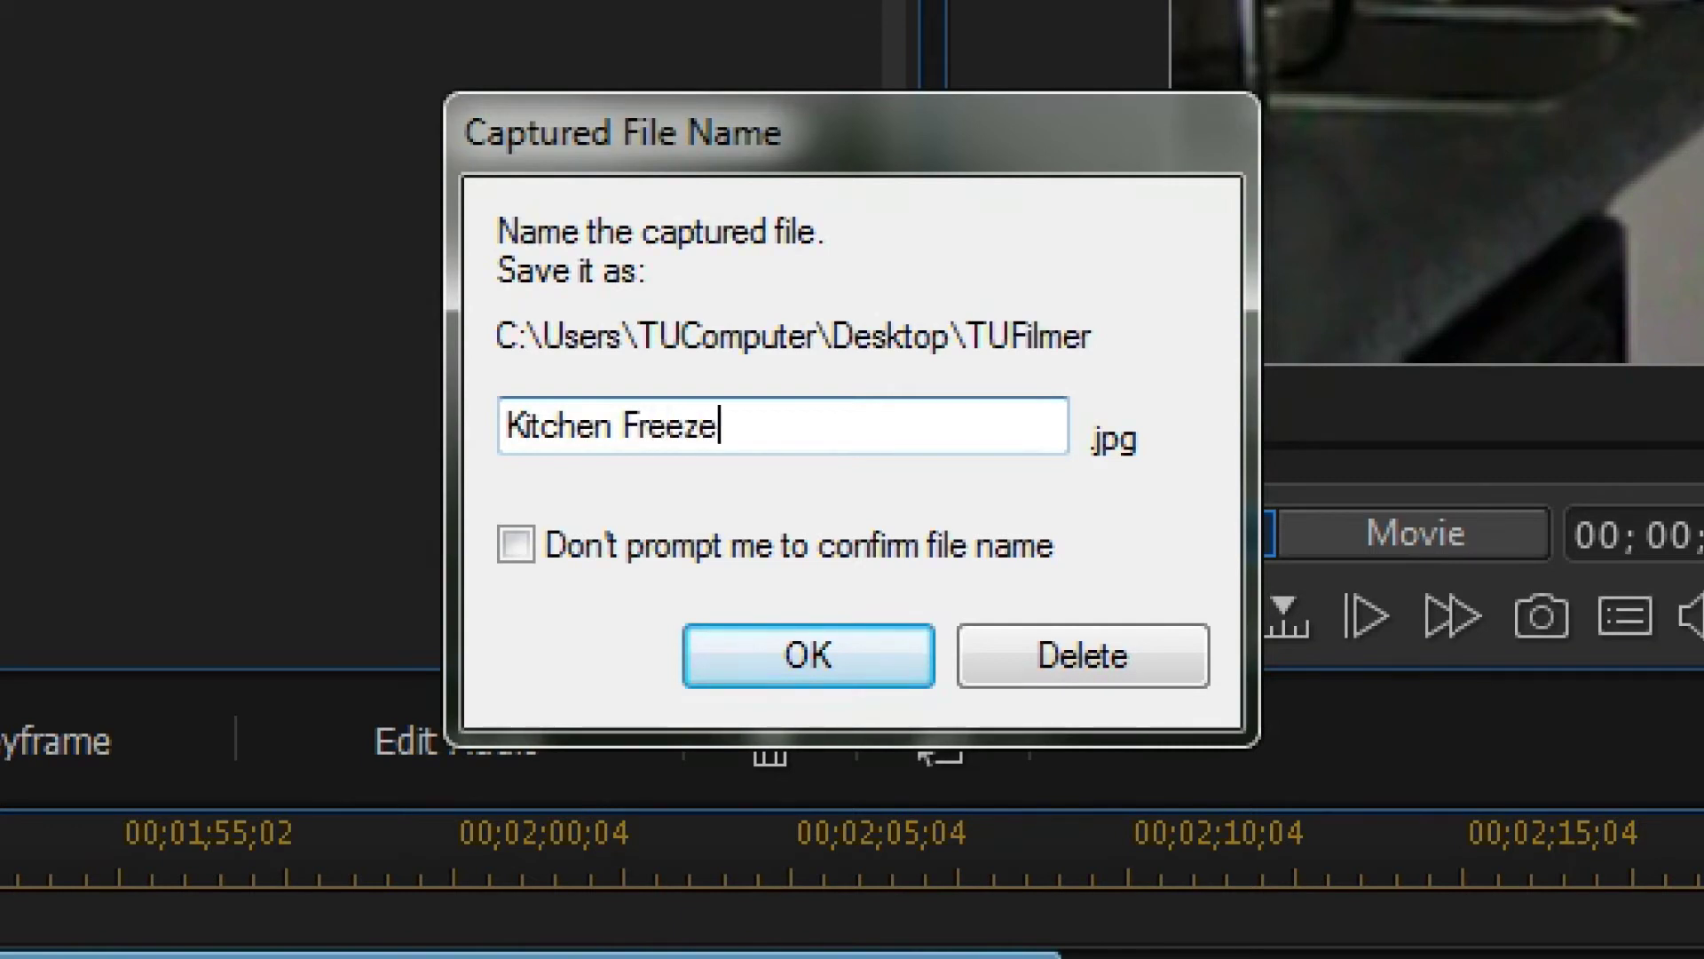
left_click(830, 679)
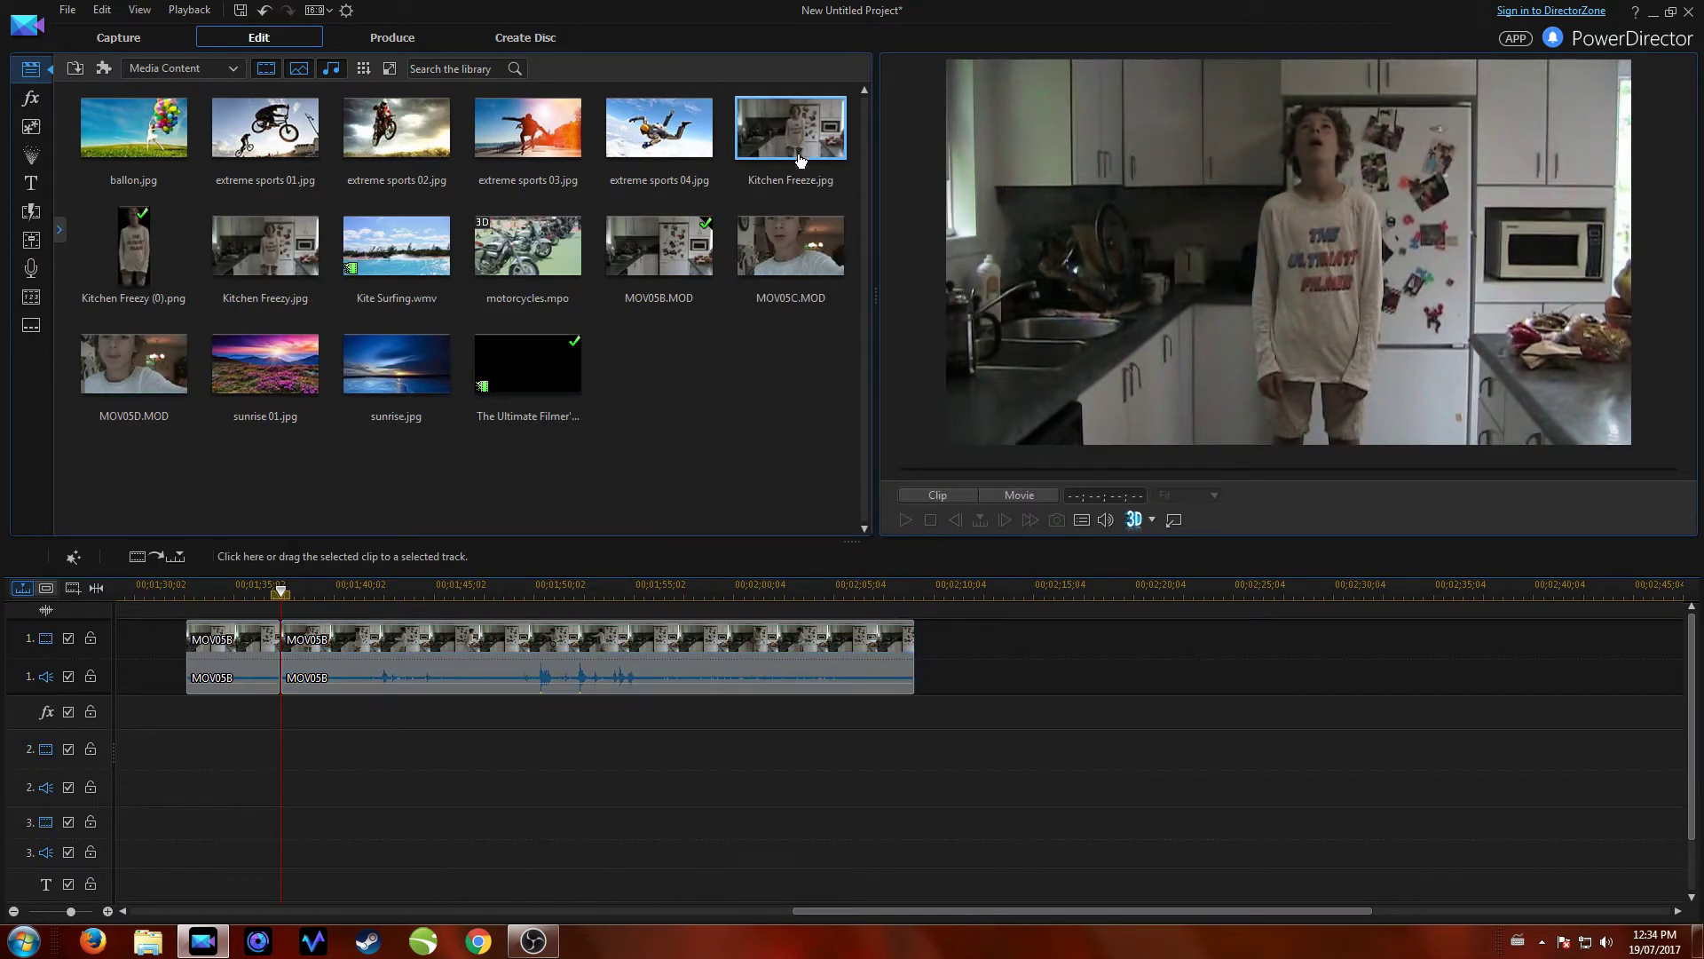
Place Kitchen Freeze.jpg on video track 2 across the cut between the MOV05B clips and open it in PhotoDirector.
left_click_drag(793, 135, 241, 750)
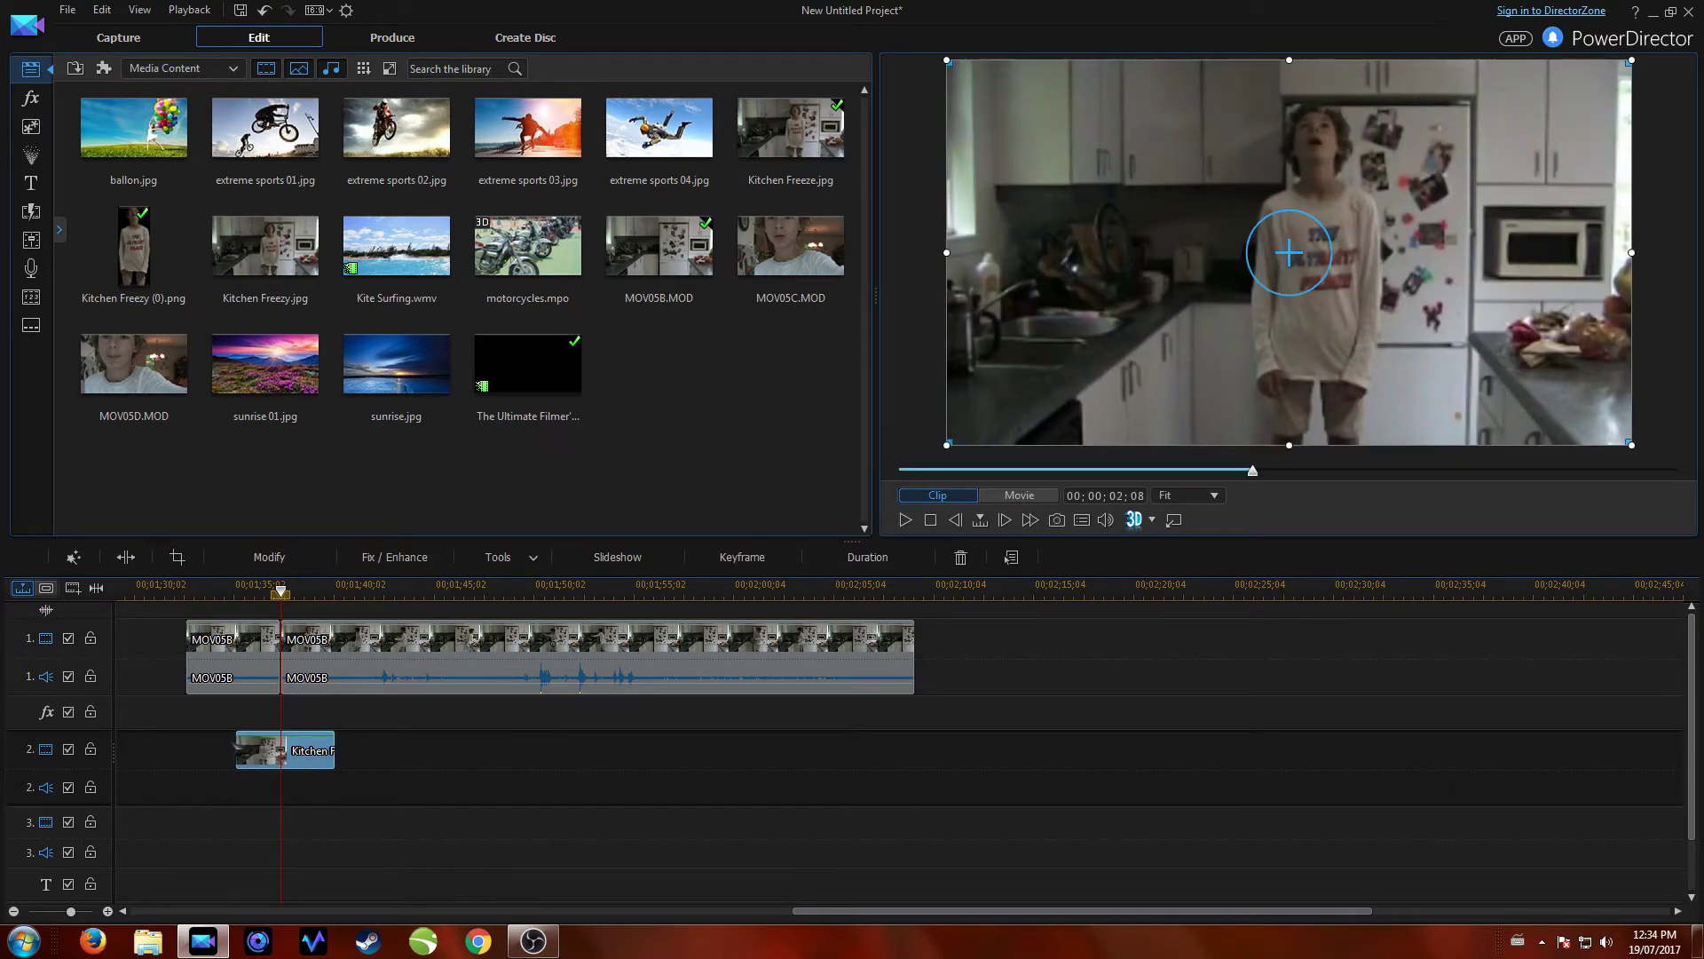
right_click(304, 752)
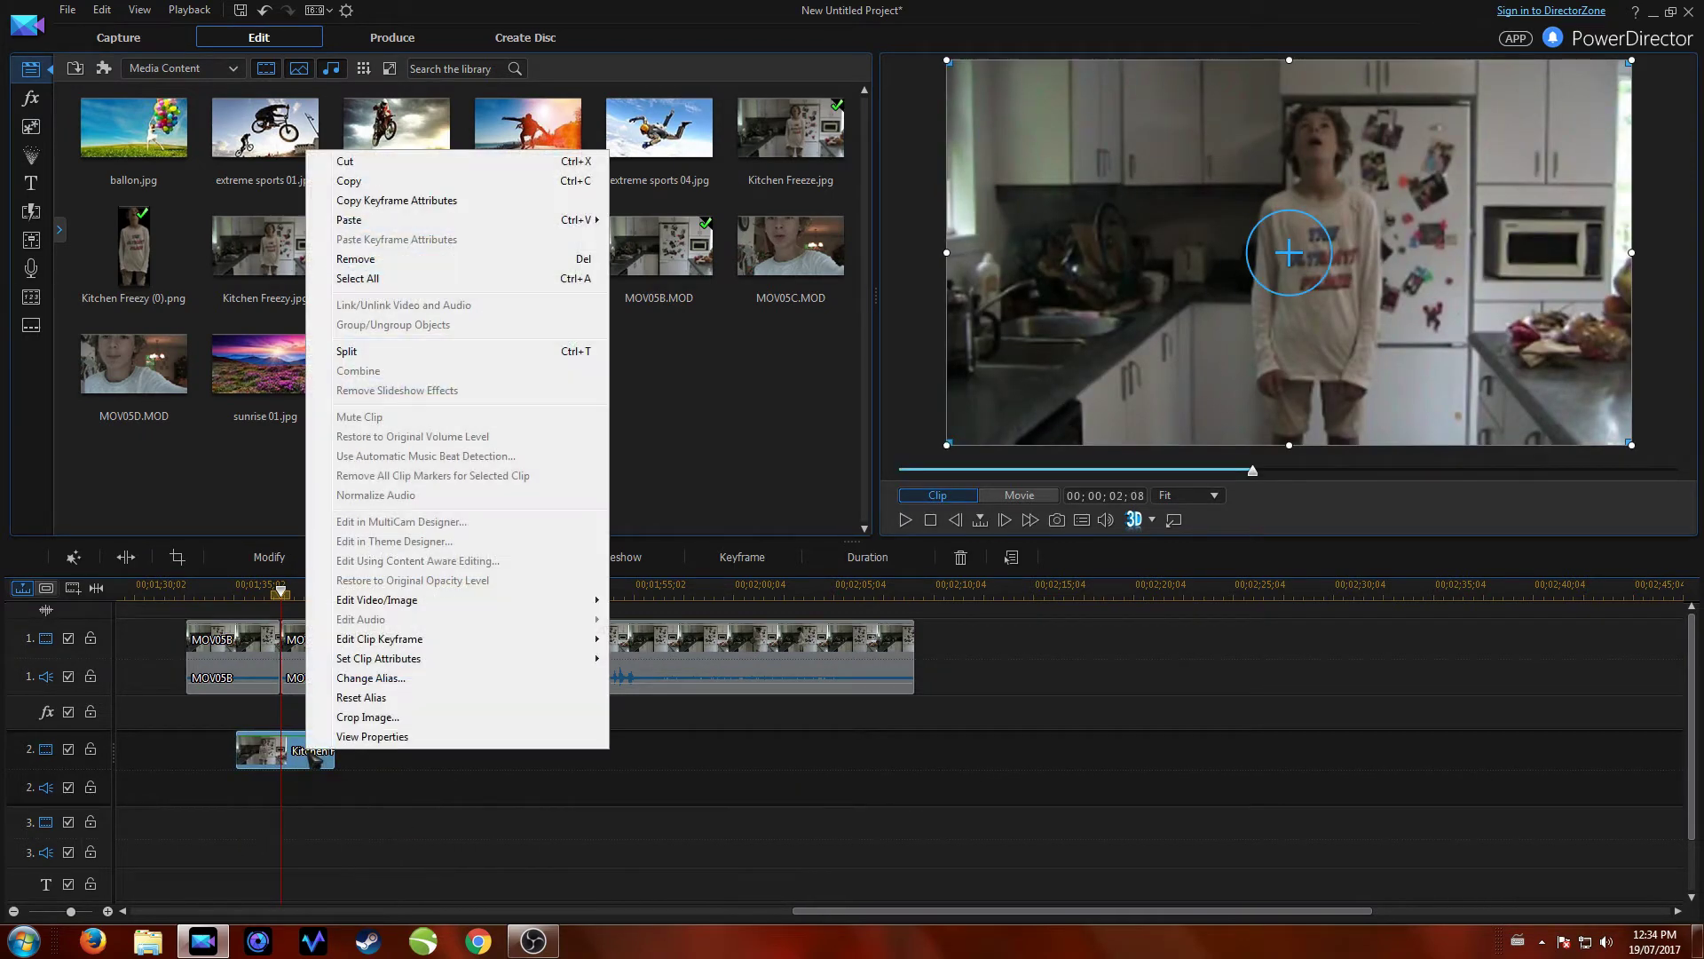
mouse_move(364, 459)
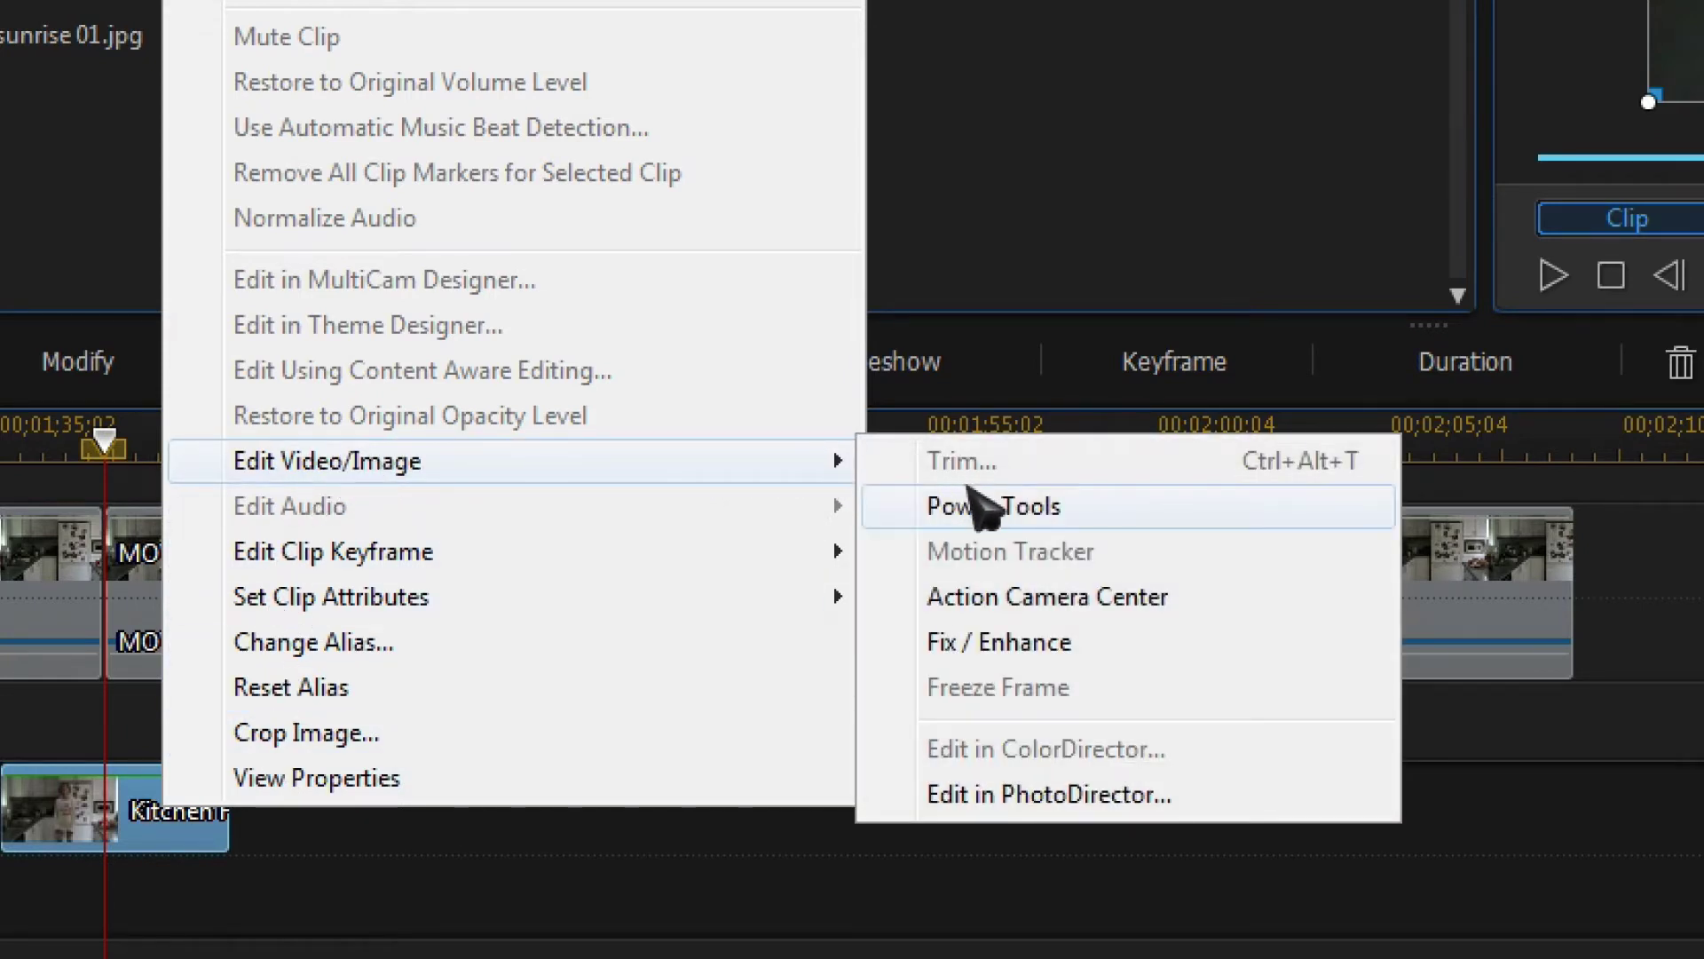
left_click(1070, 796)
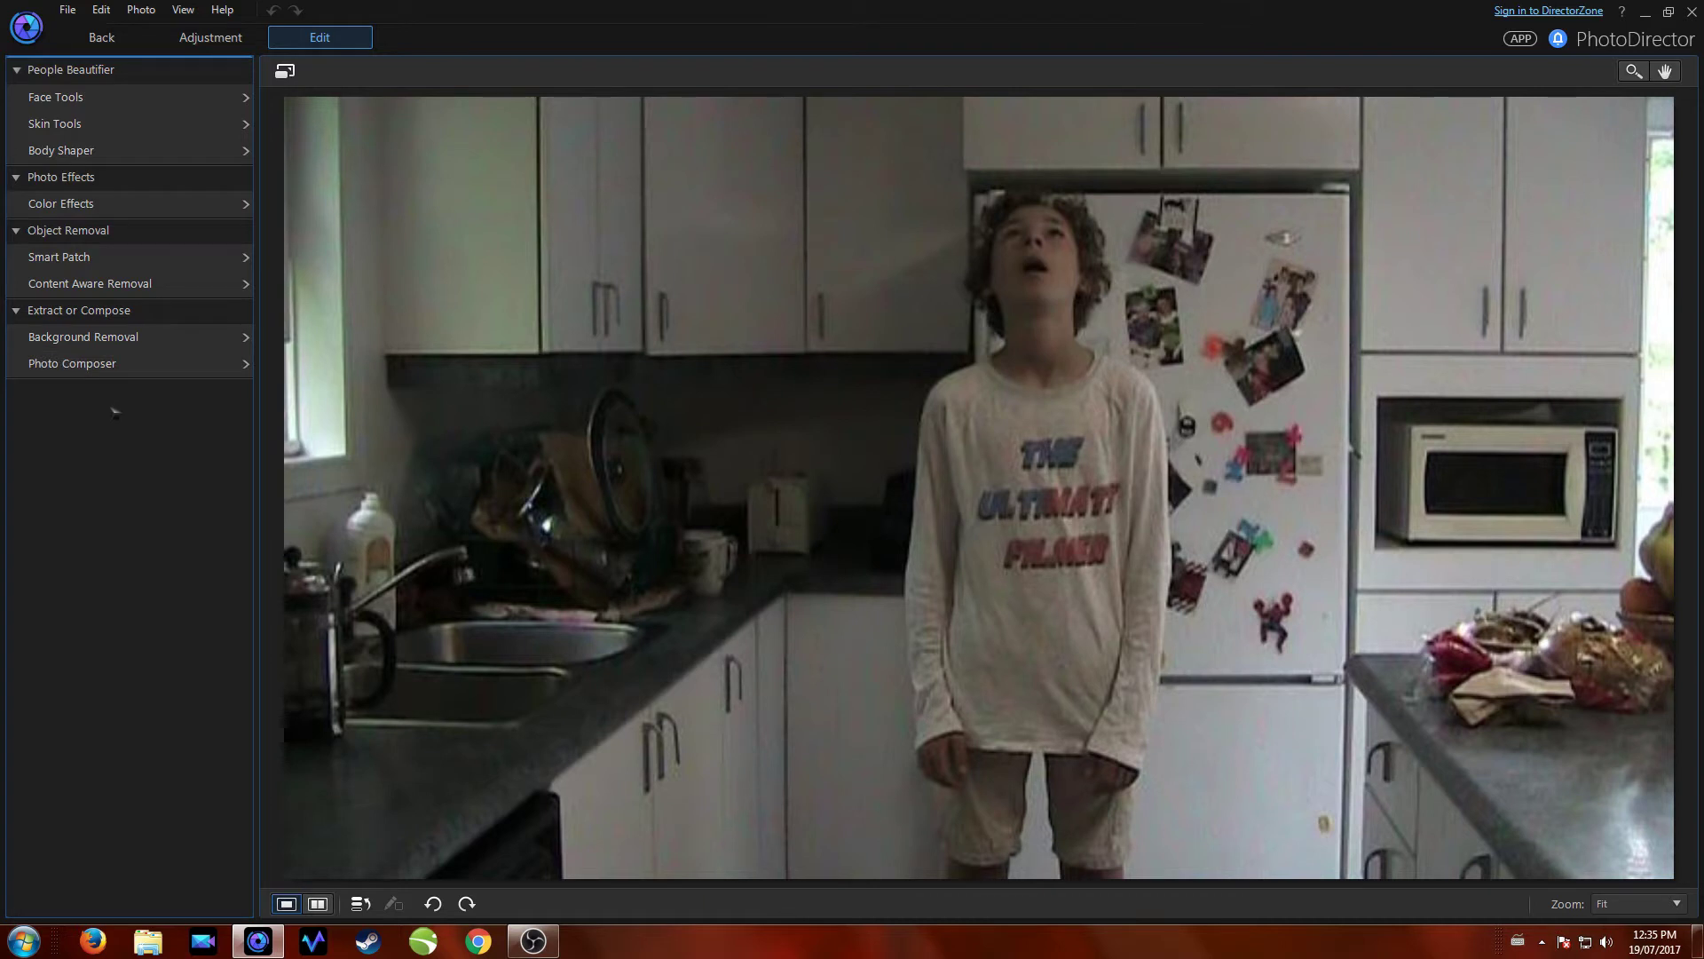
Use Background Removal to select the kitchen around the person and remove the selected area.
left_click(136, 338)
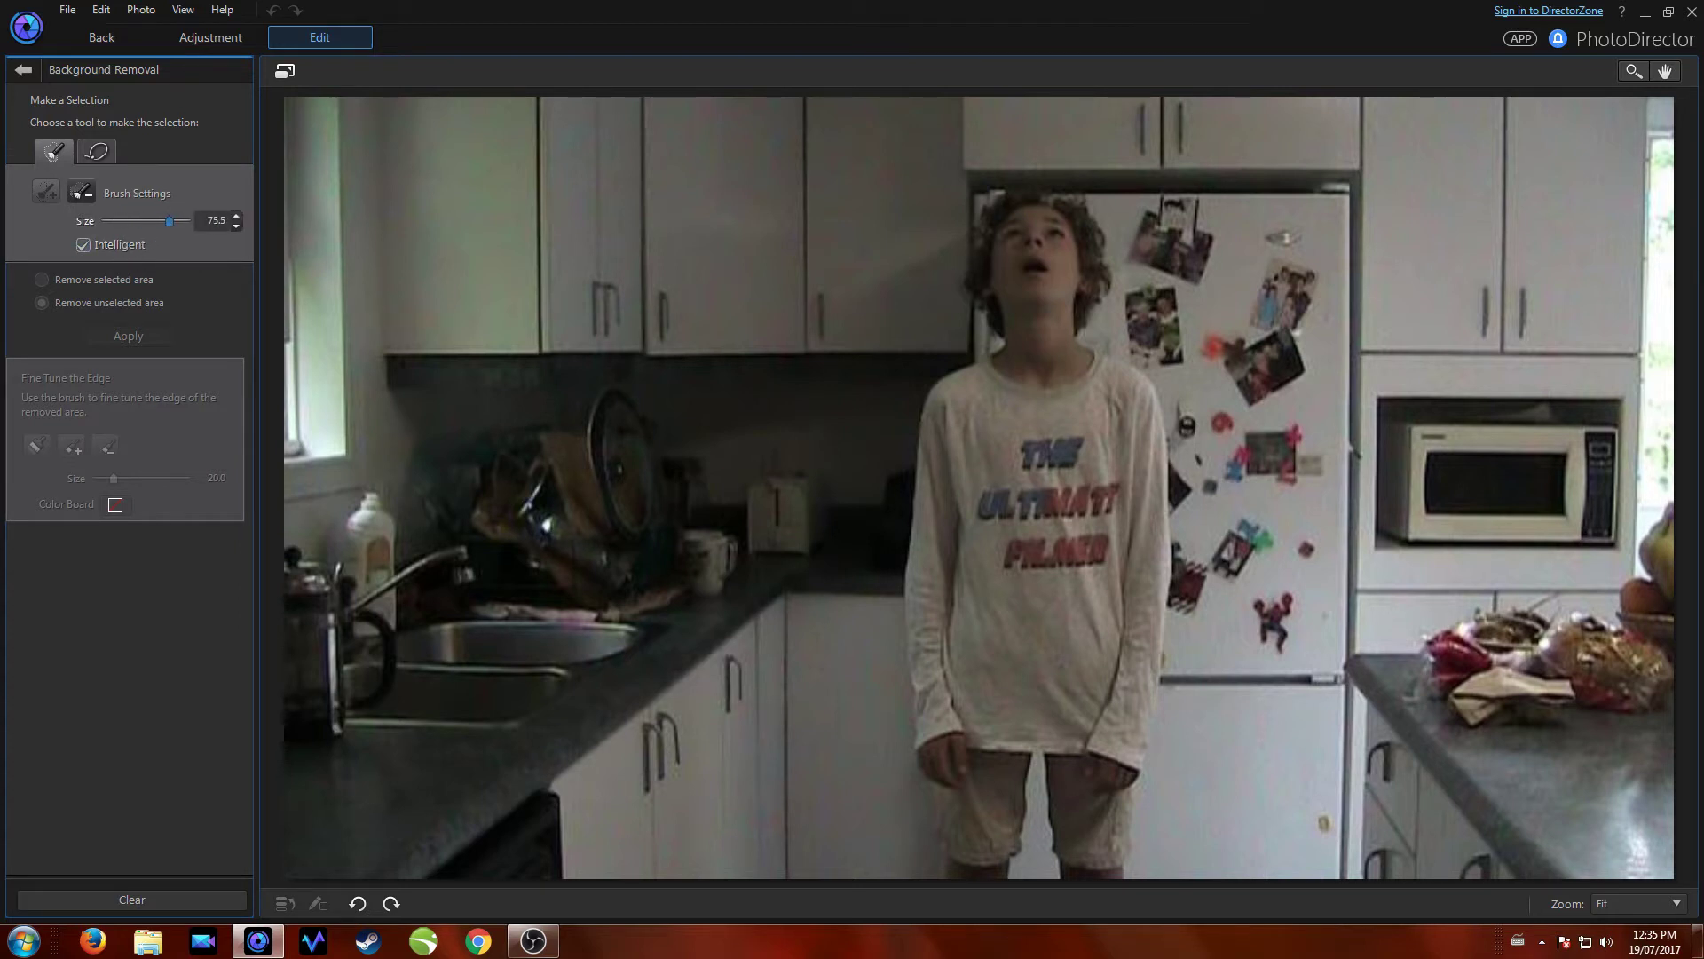
left_click_drag(355, 160, 444, 293)
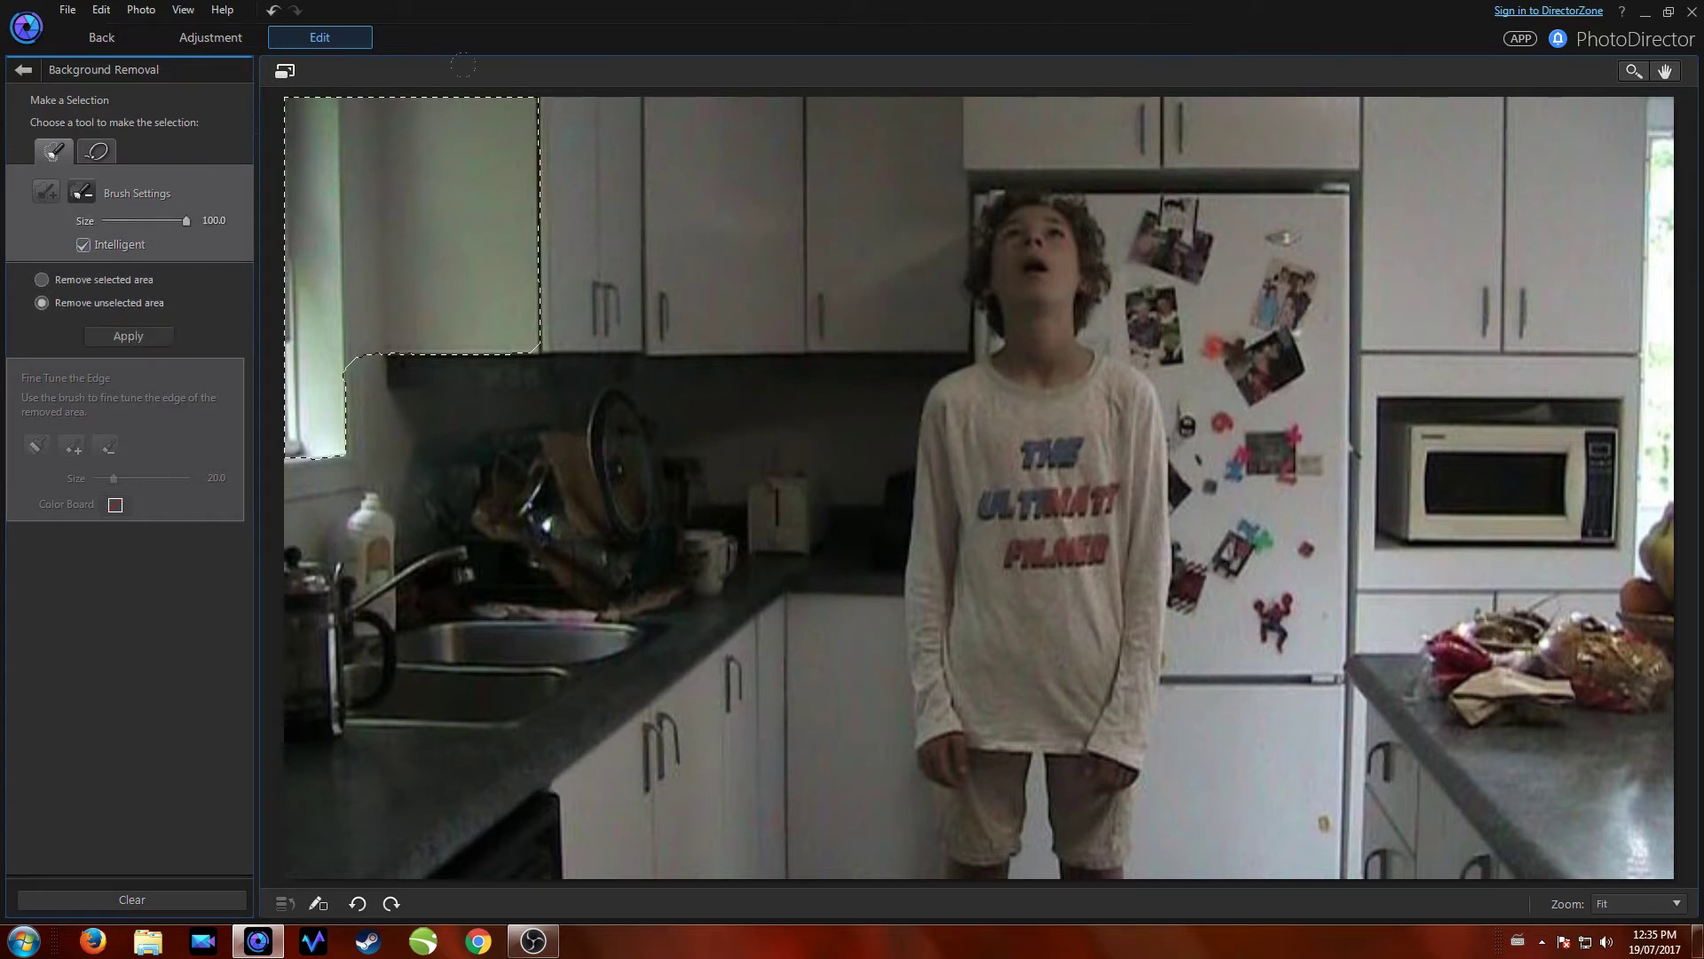
left_click_drag(450, 158, 625, 132)
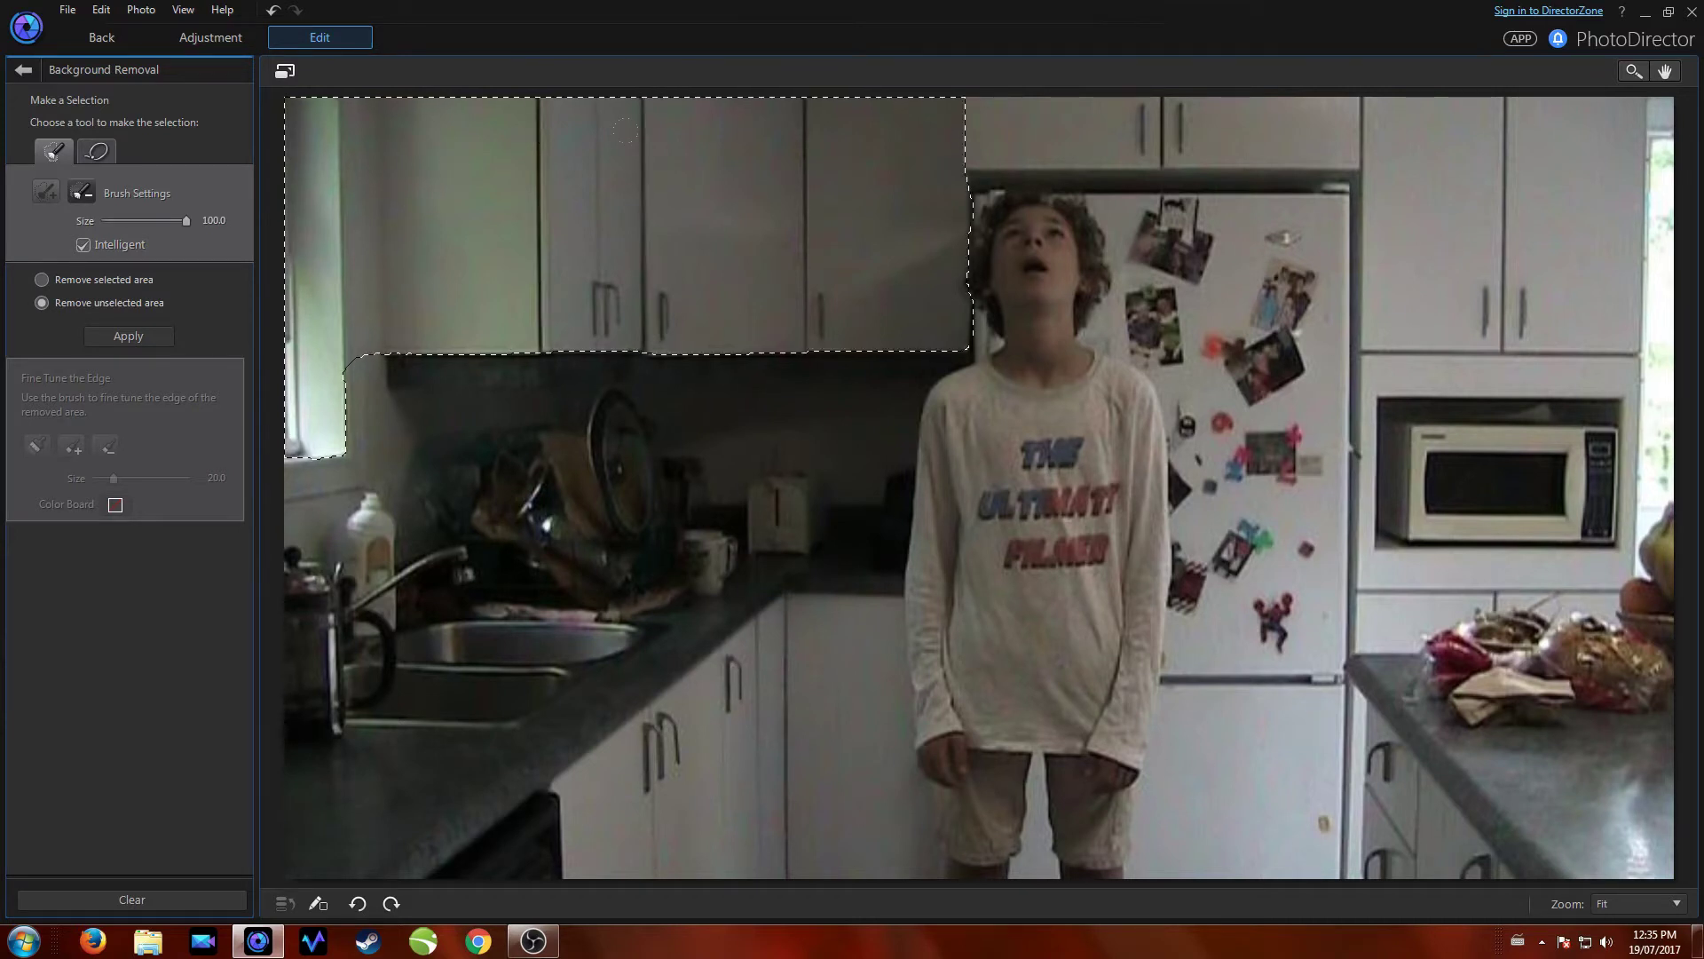
mouse_move(533, 417)
left_mouse_down()
mouse_move(259, 484)
mouse_move(327, 536)
left_mouse_up()
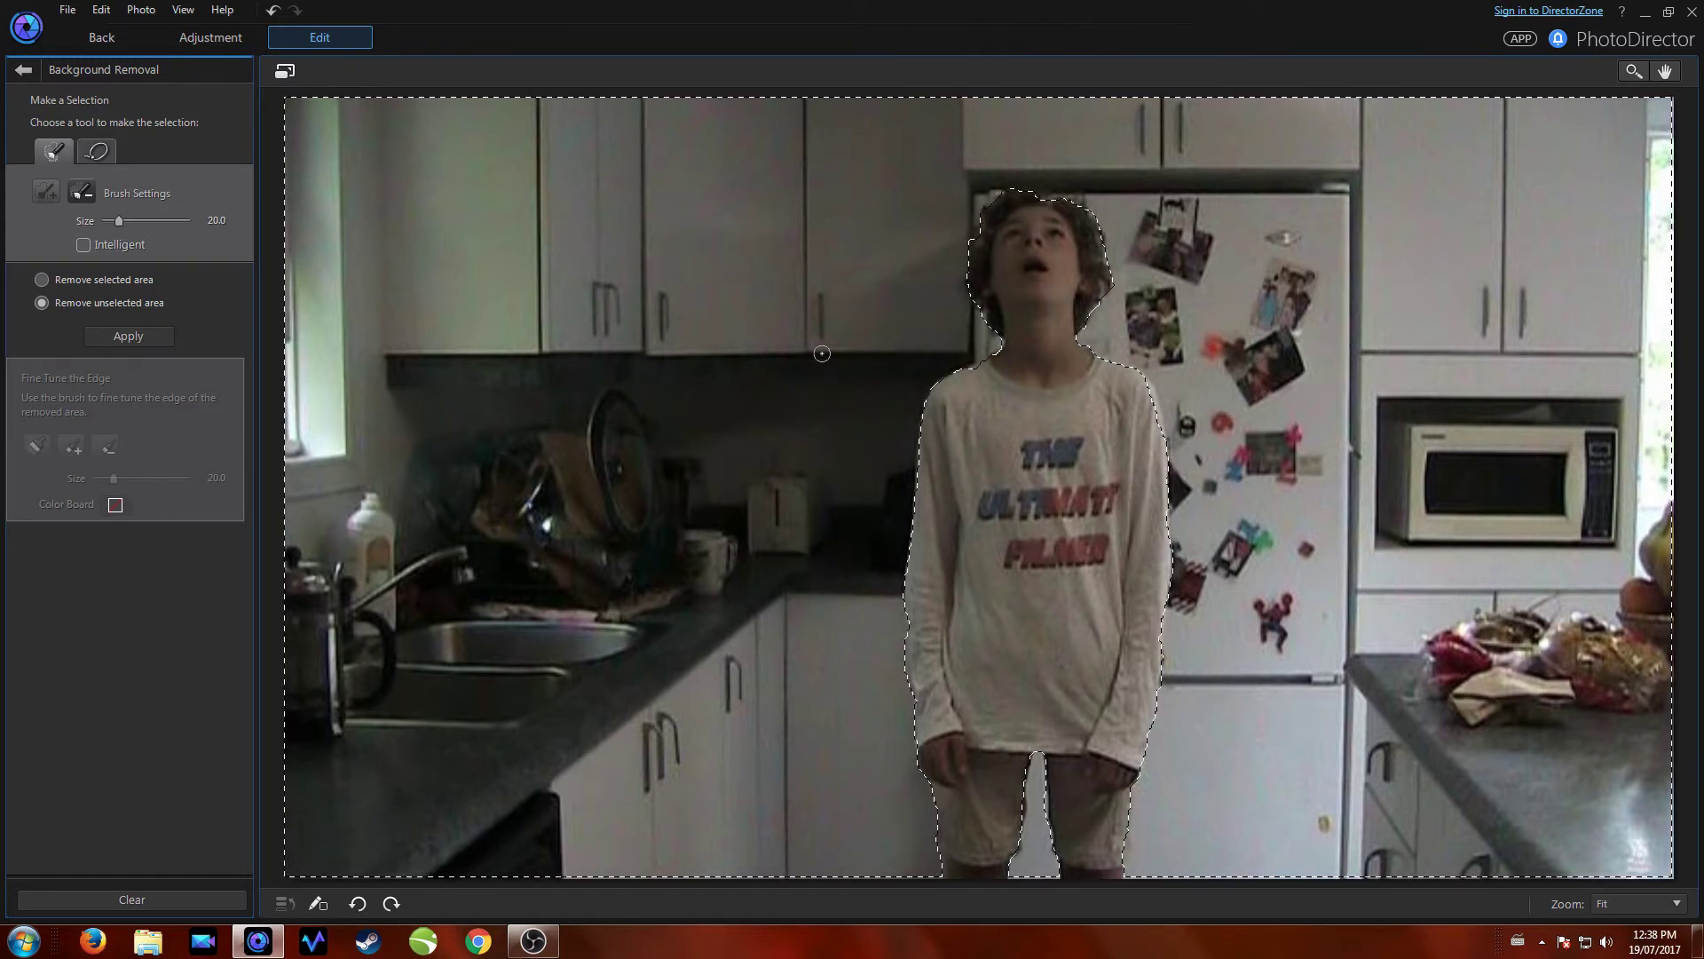
left_click(41, 280)
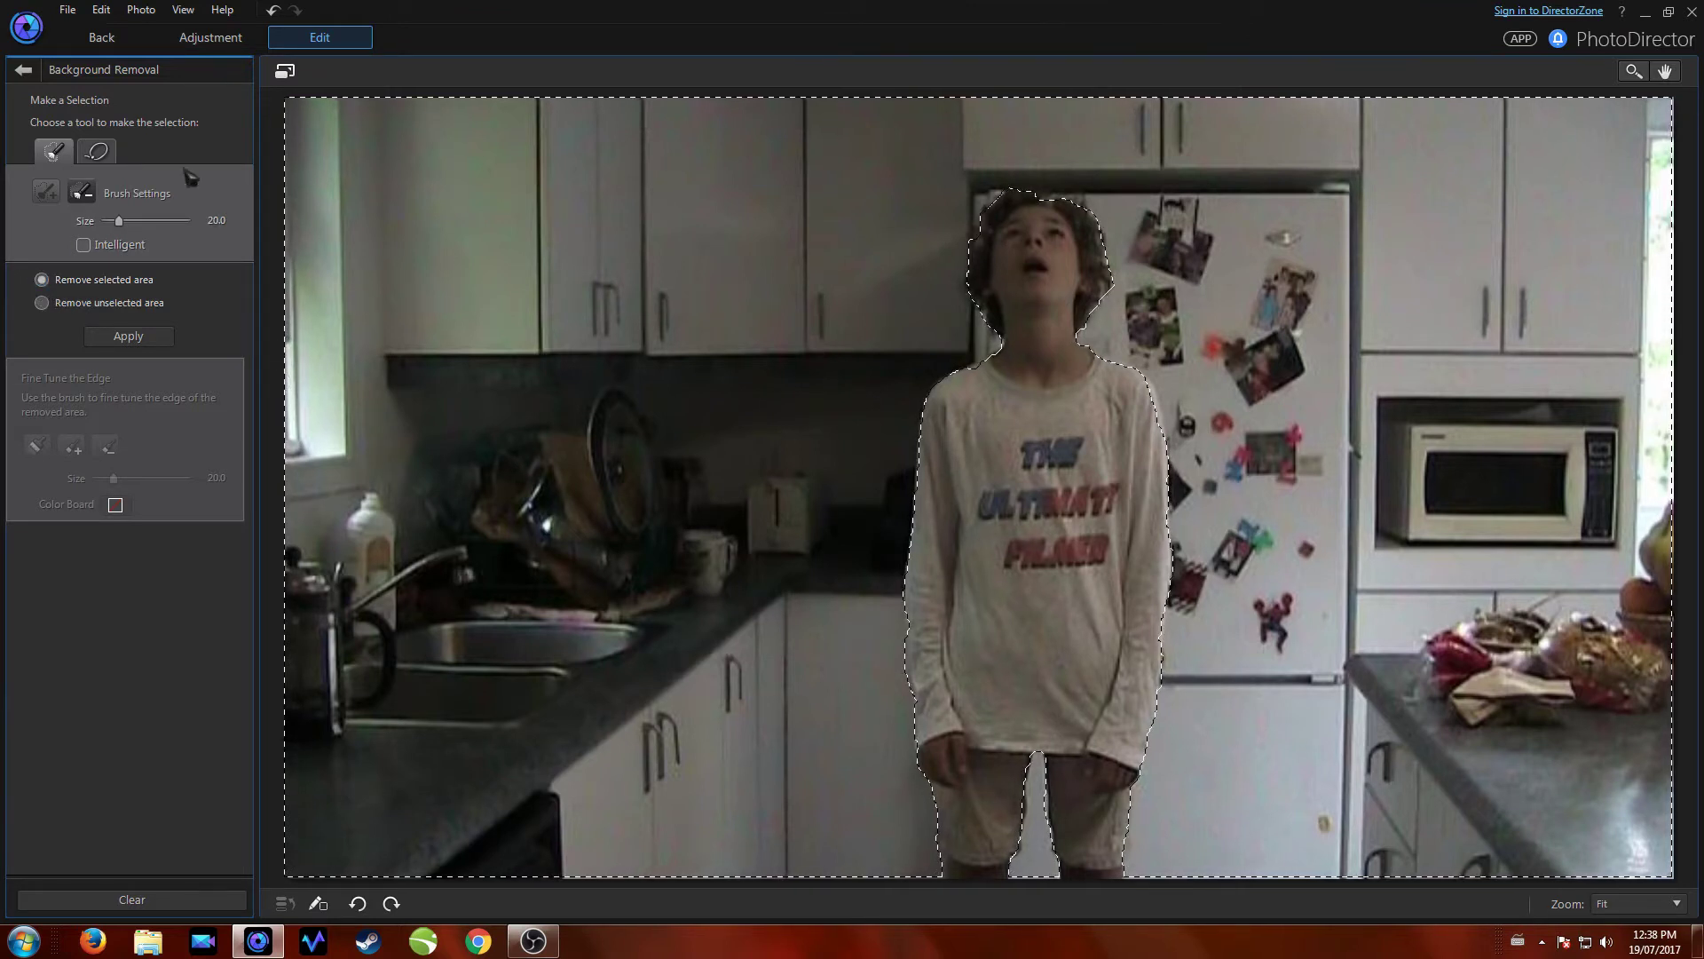
left_click(148, 342)
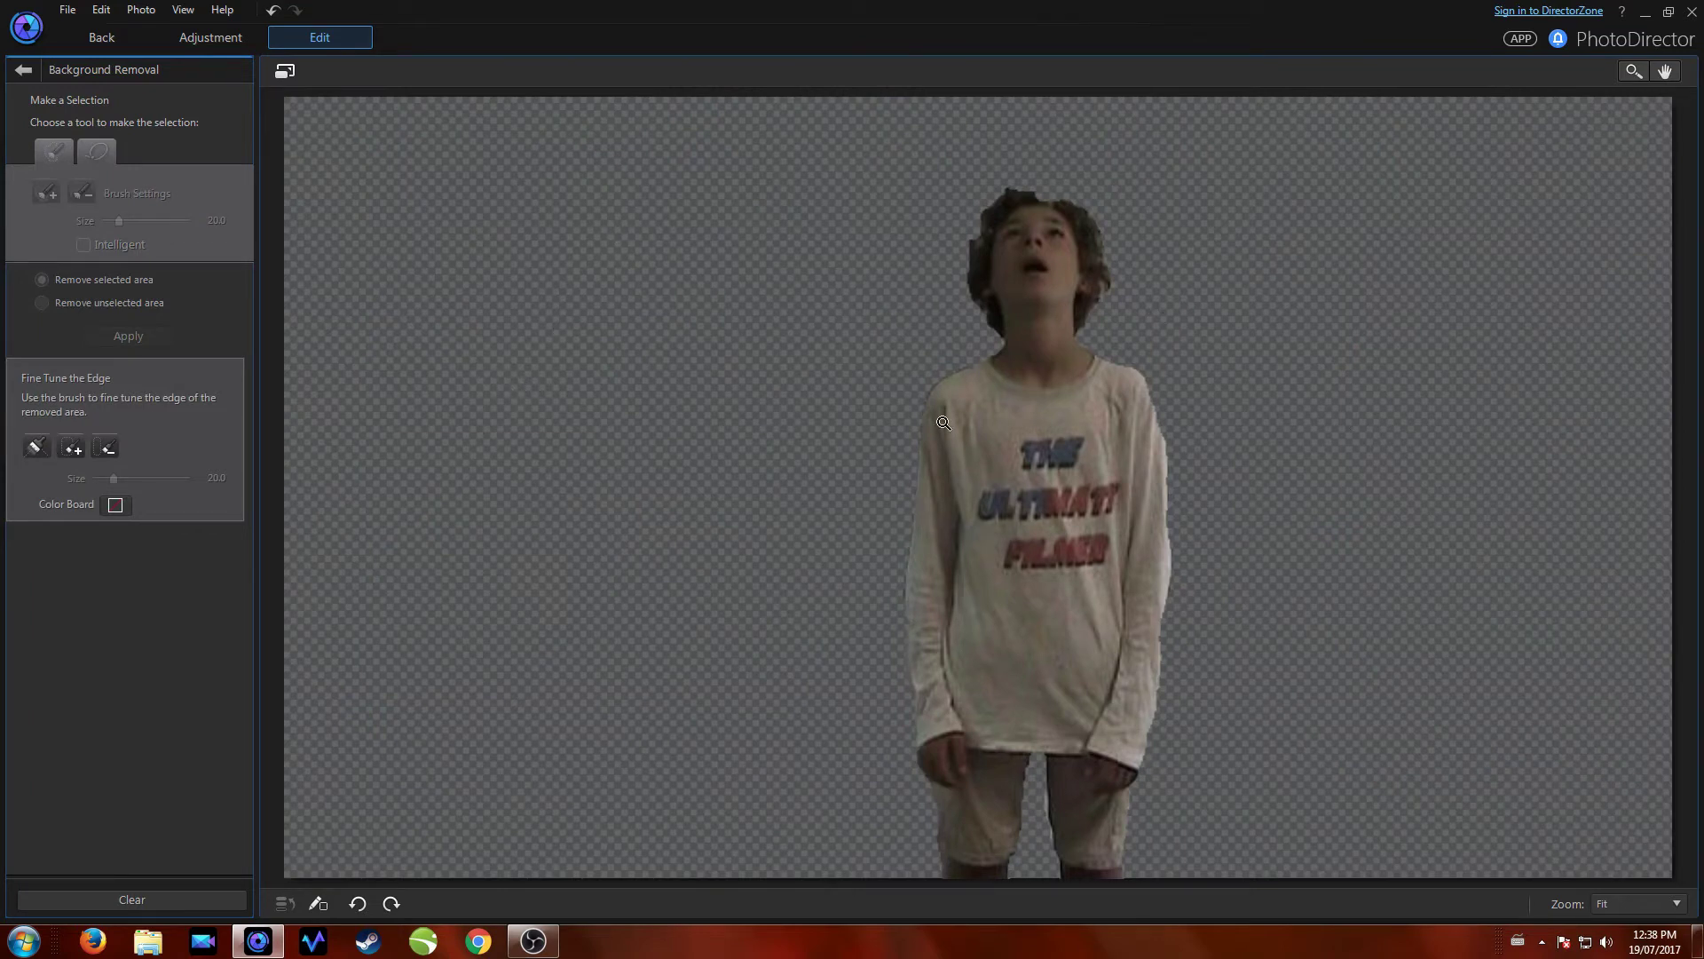
Fine-tune the cutout's edge beside the sleeve with a size 16 brush and save the edits back to PowerDirector.
left_click(104, 447)
left_click_drag(1190, 426, 1164, 622)
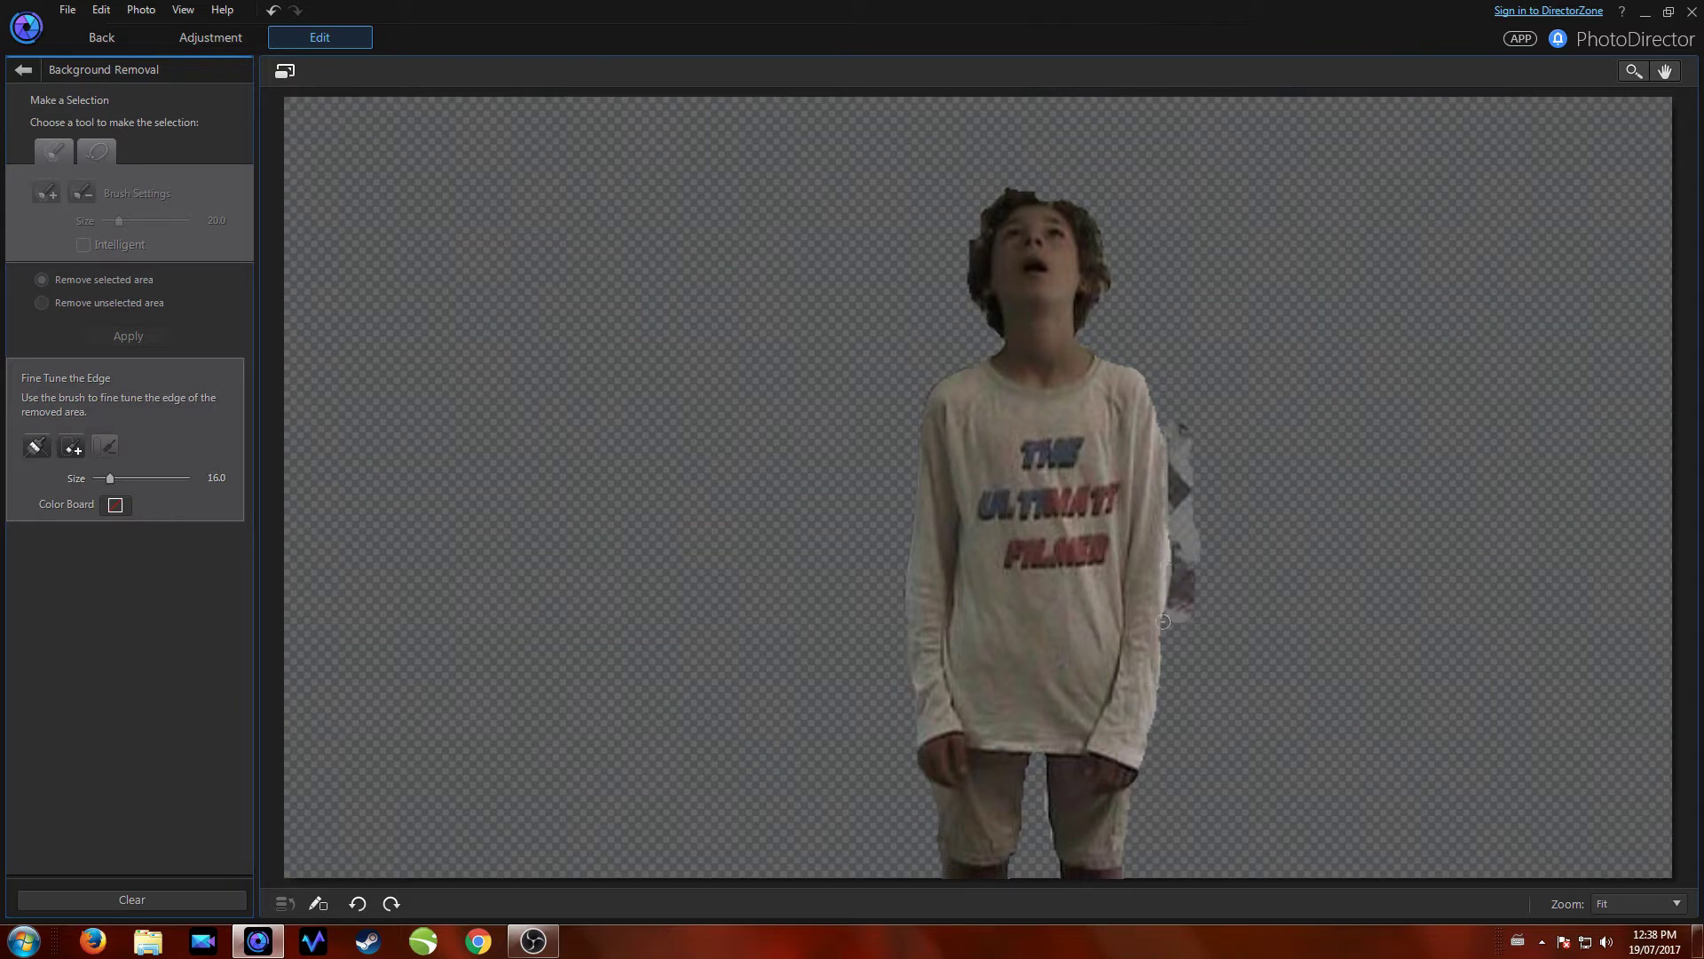
left_click(101, 36)
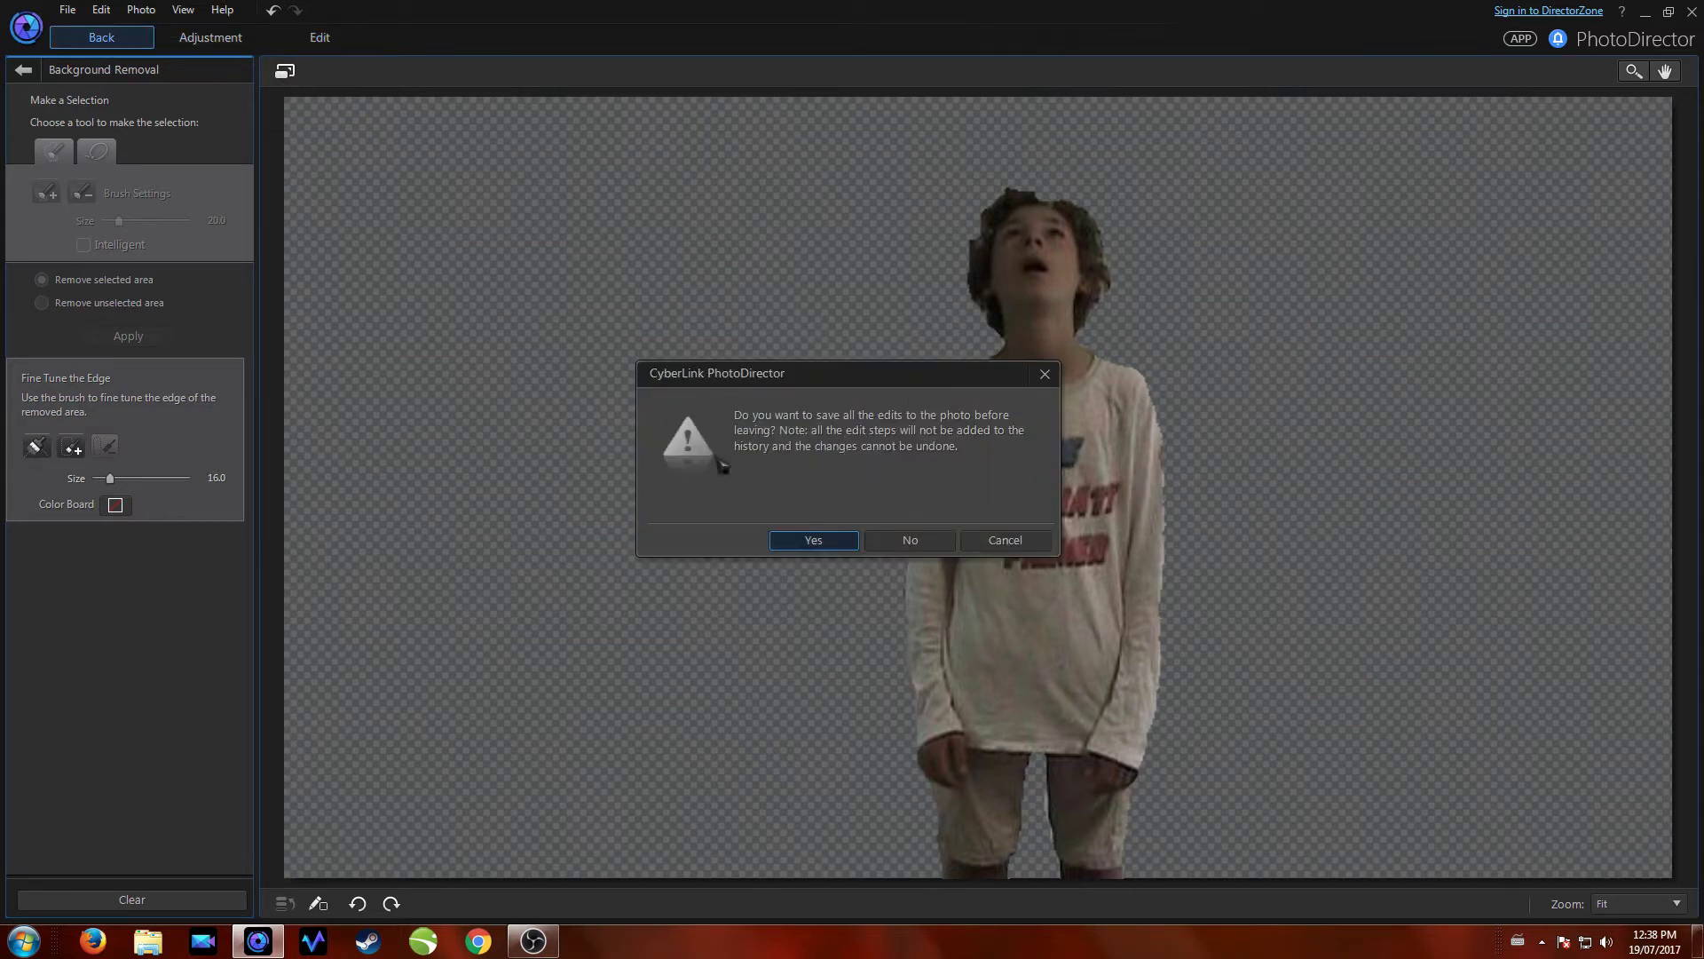
left_click(813, 540)
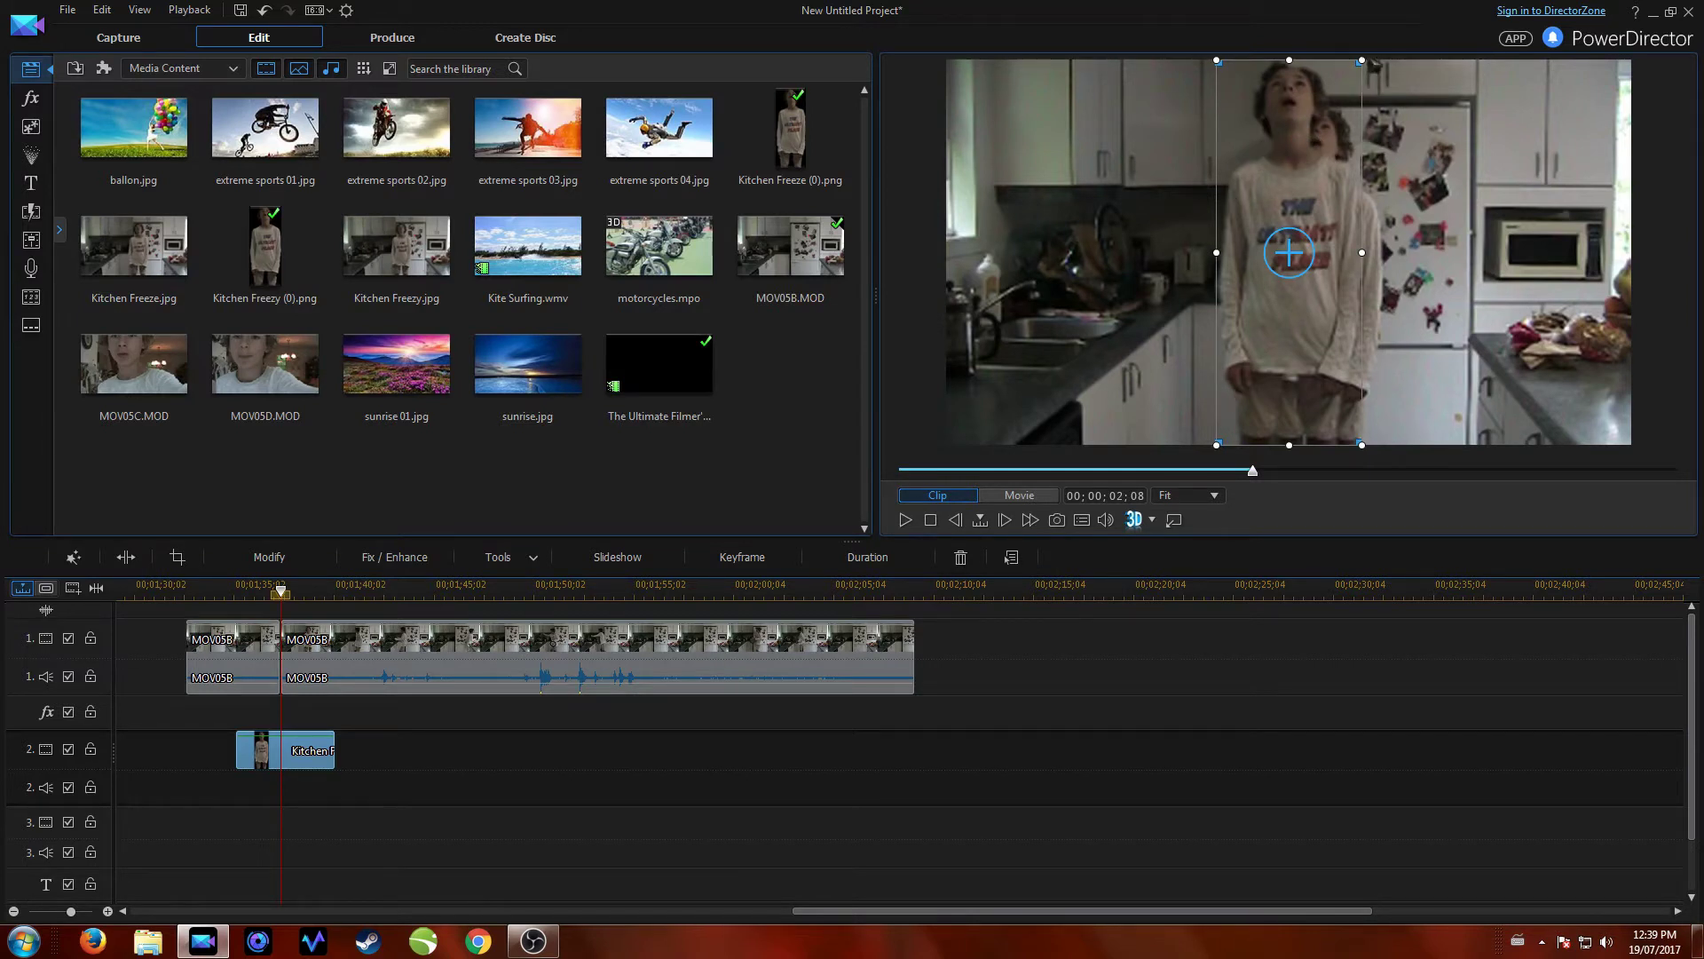
Scale down the cutout in the preview and align it exactly over the person in the video.
left_click_drag(1364, 64, 1348, 107)
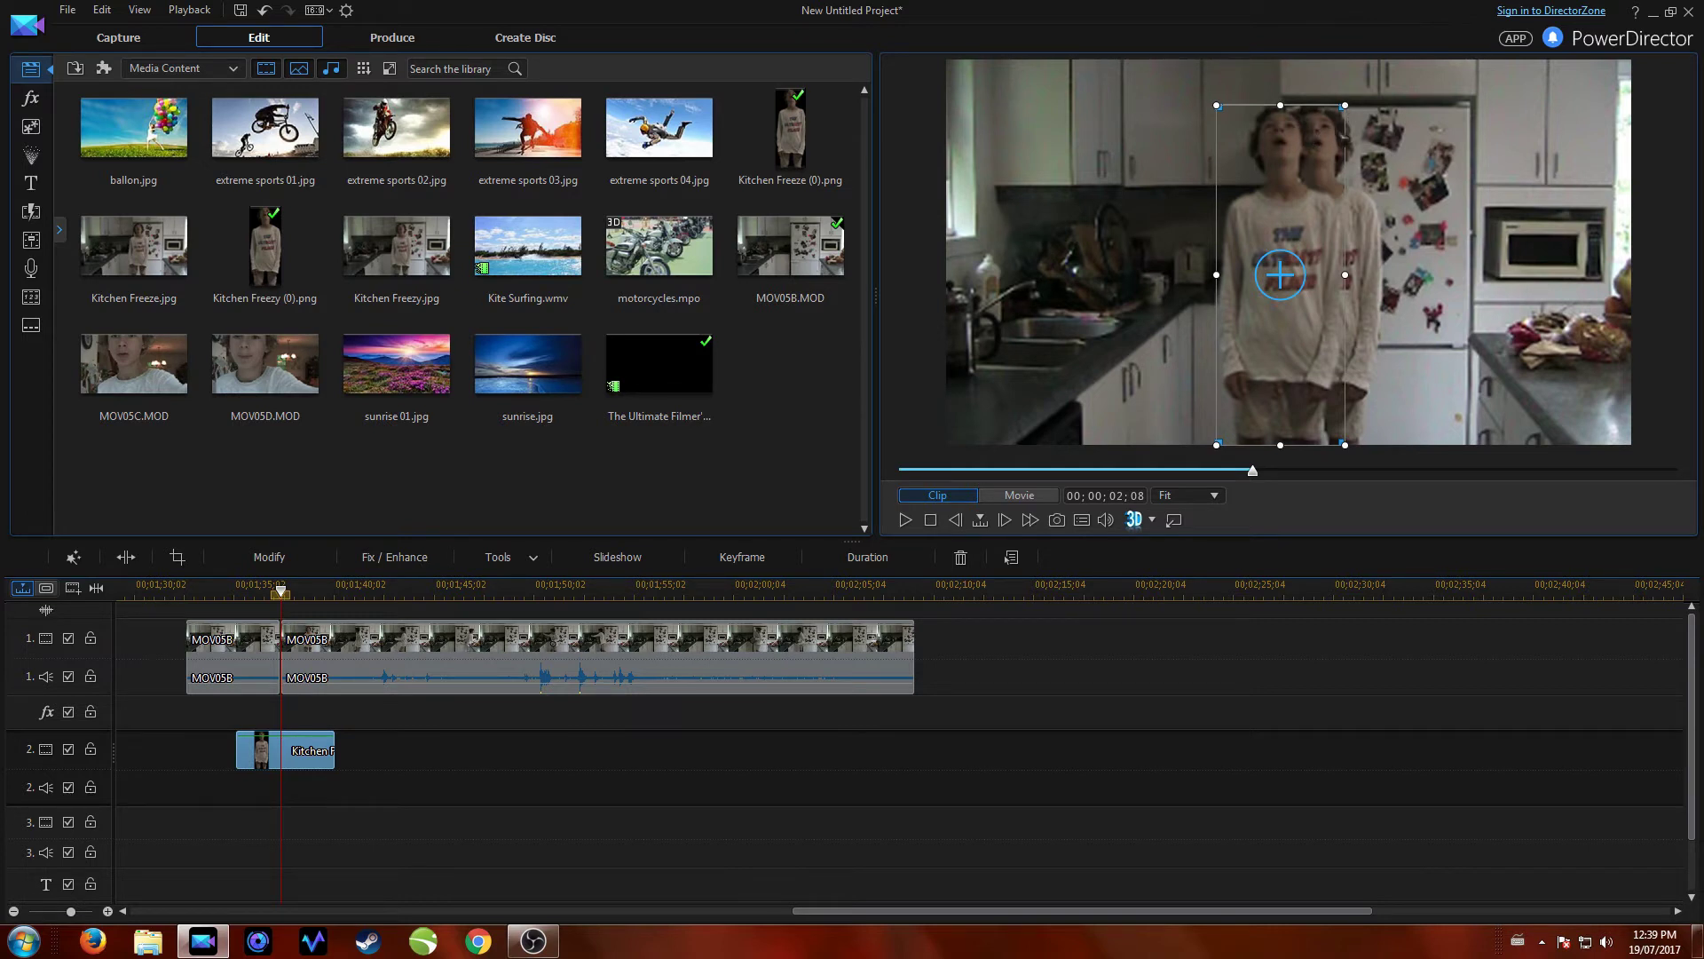
left_click_drag(1330, 140, 1363, 148)
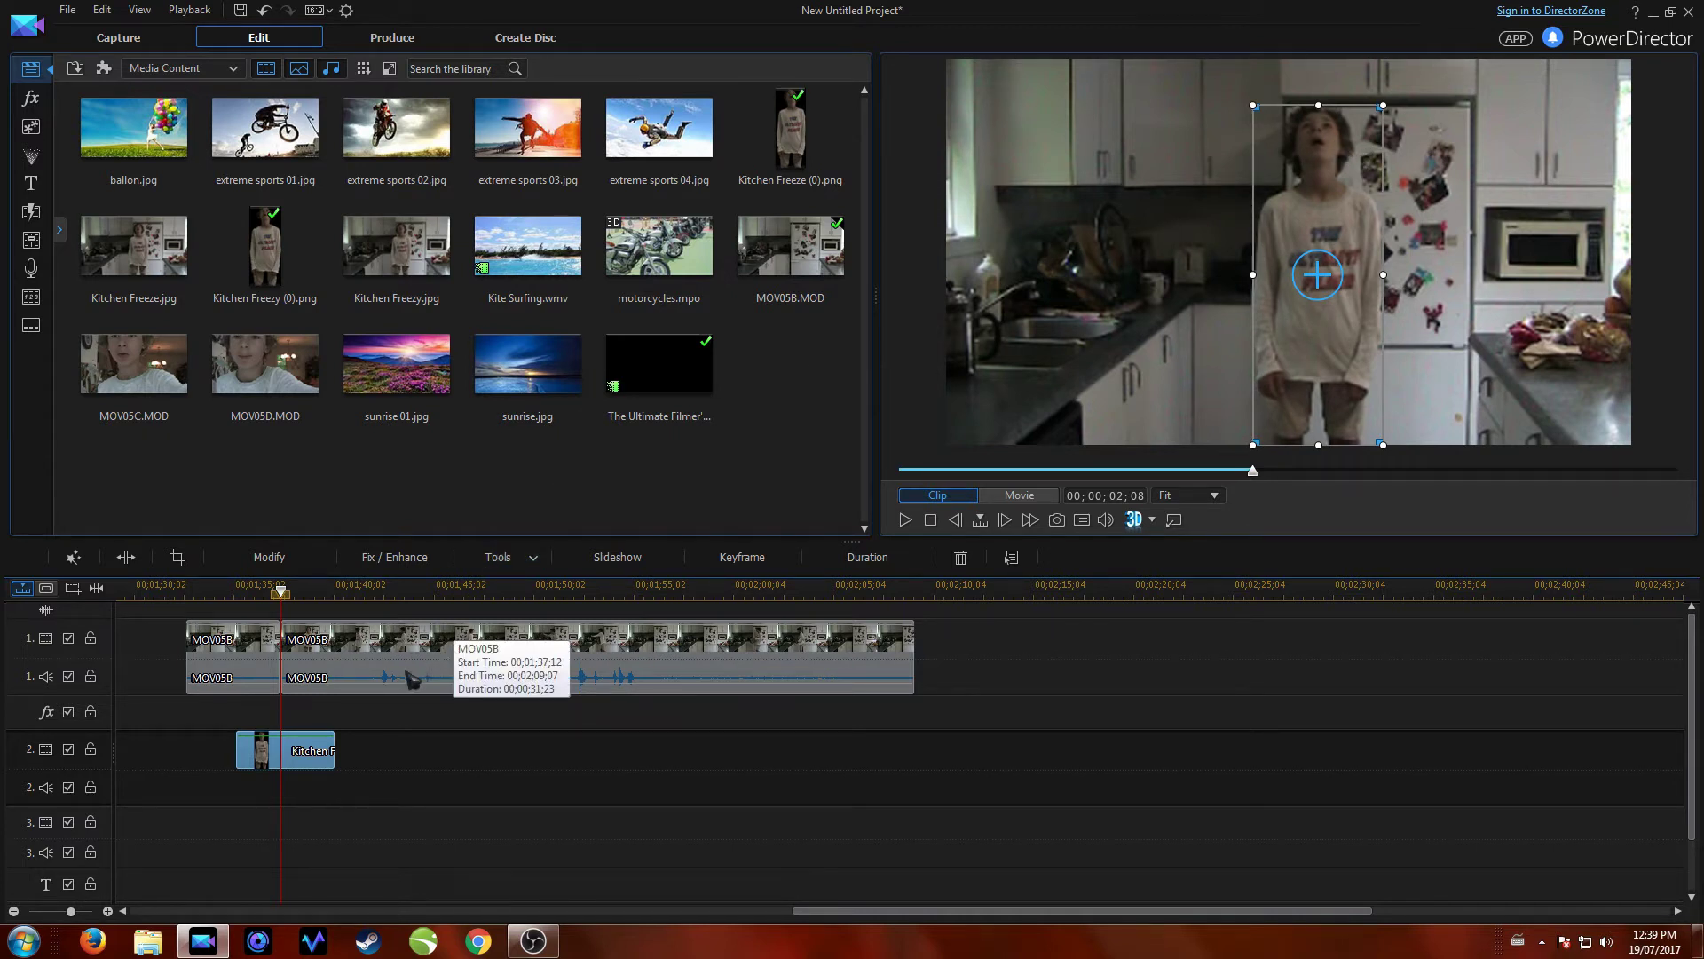
Trim the end of the Kitchen Freeze (0) clip to the cut between the MOV05B clips at 00;01;37;12.
left_click_drag(323, 584, 497, 586)
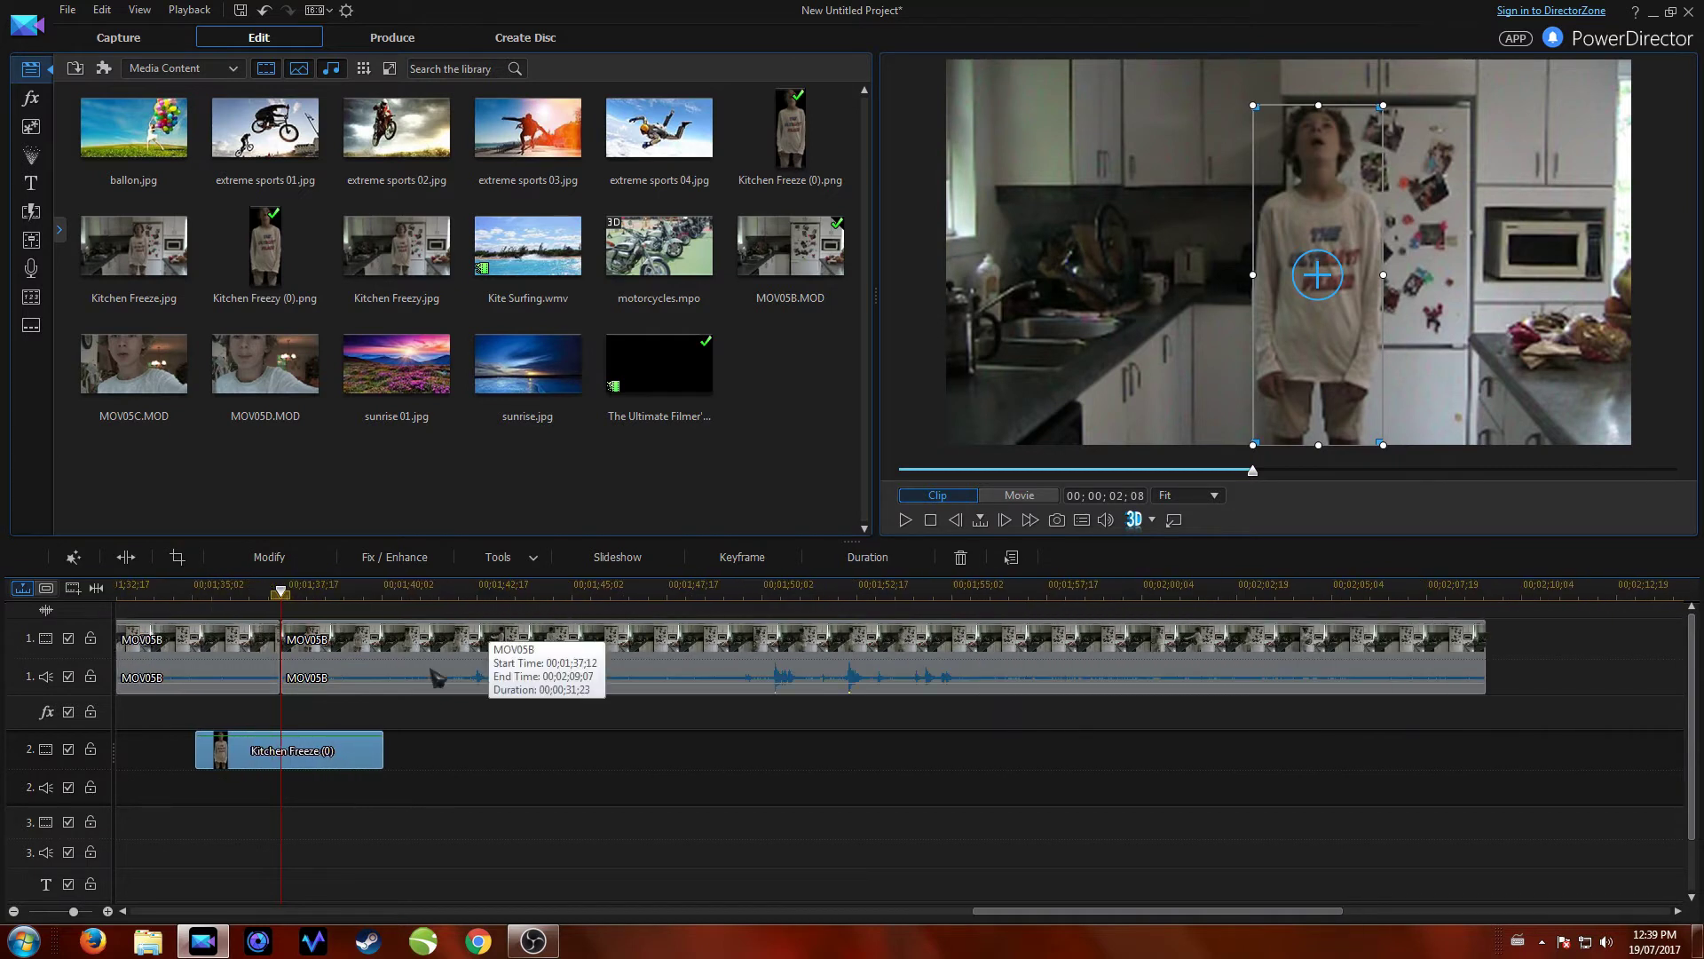
left_click(338, 645)
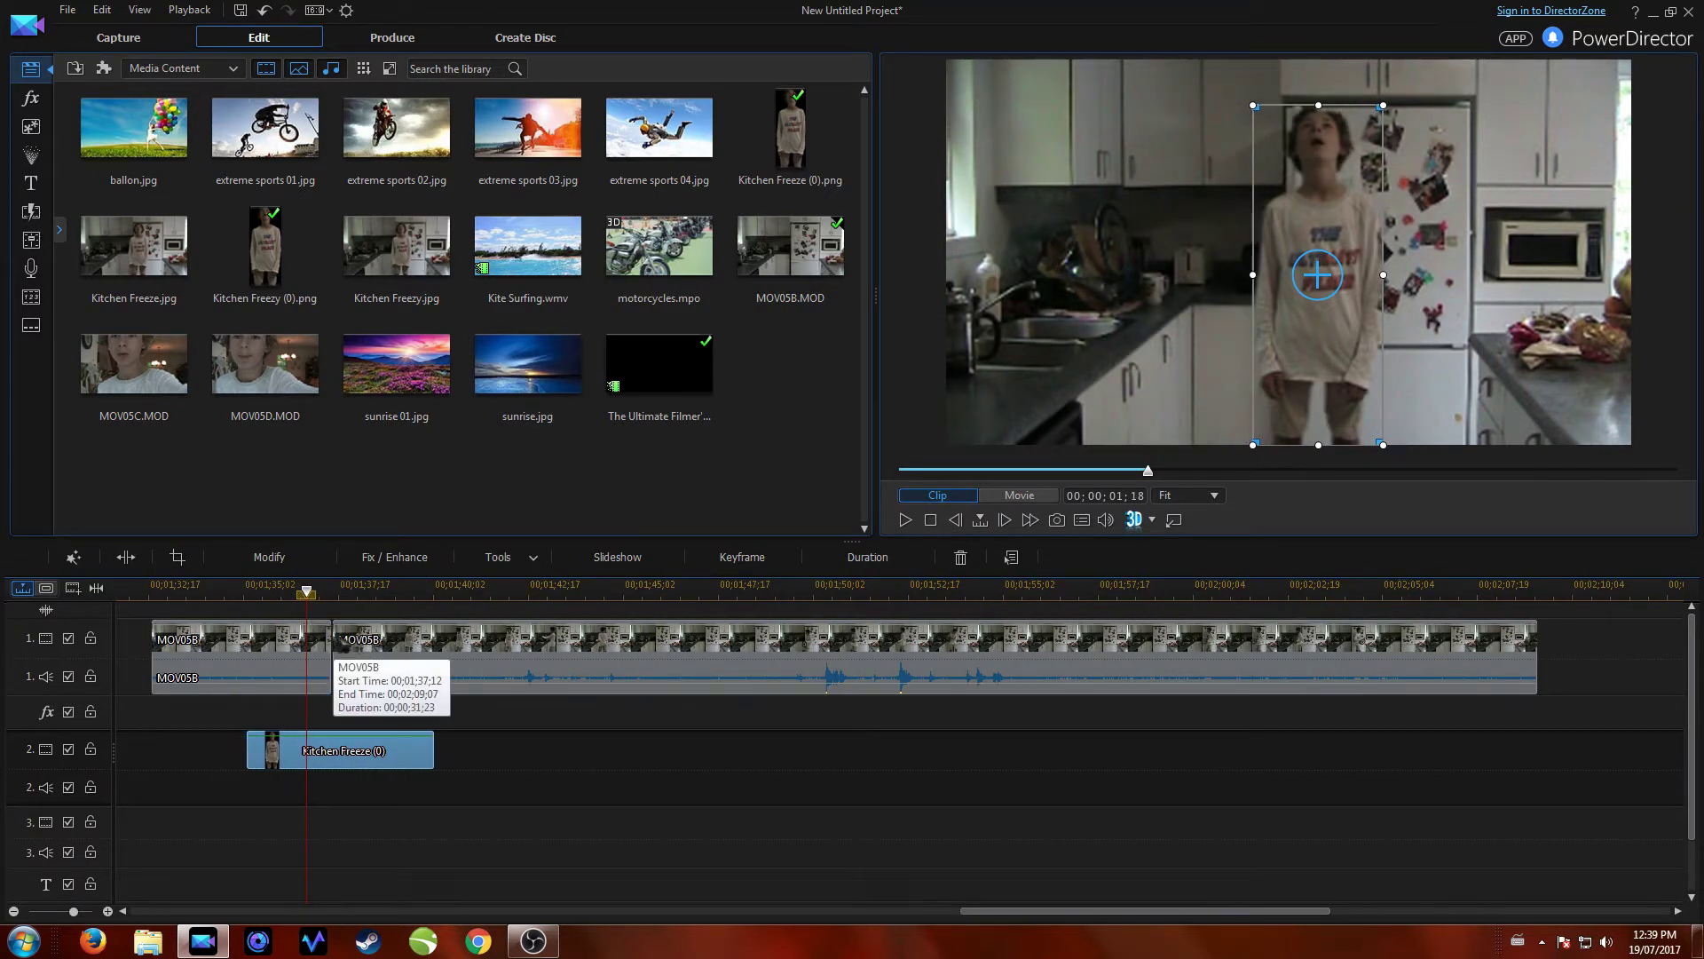
left_click_drag(432, 744, 328, 750)
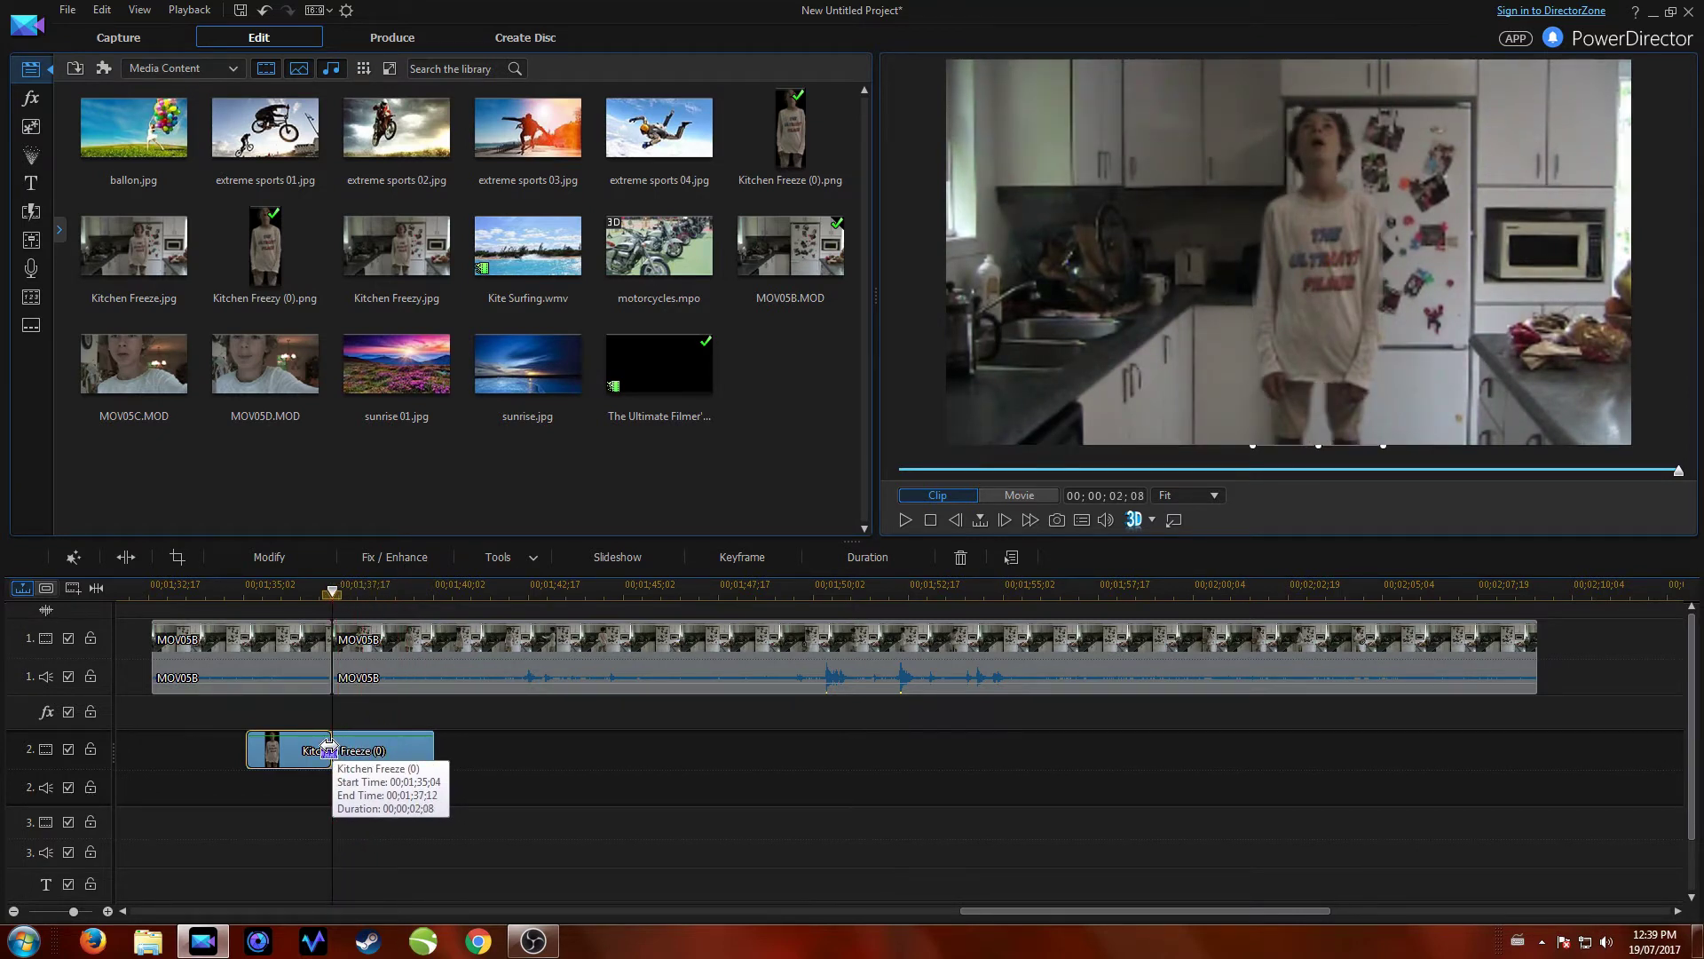
left_click_drag(328, 750, 331, 750)
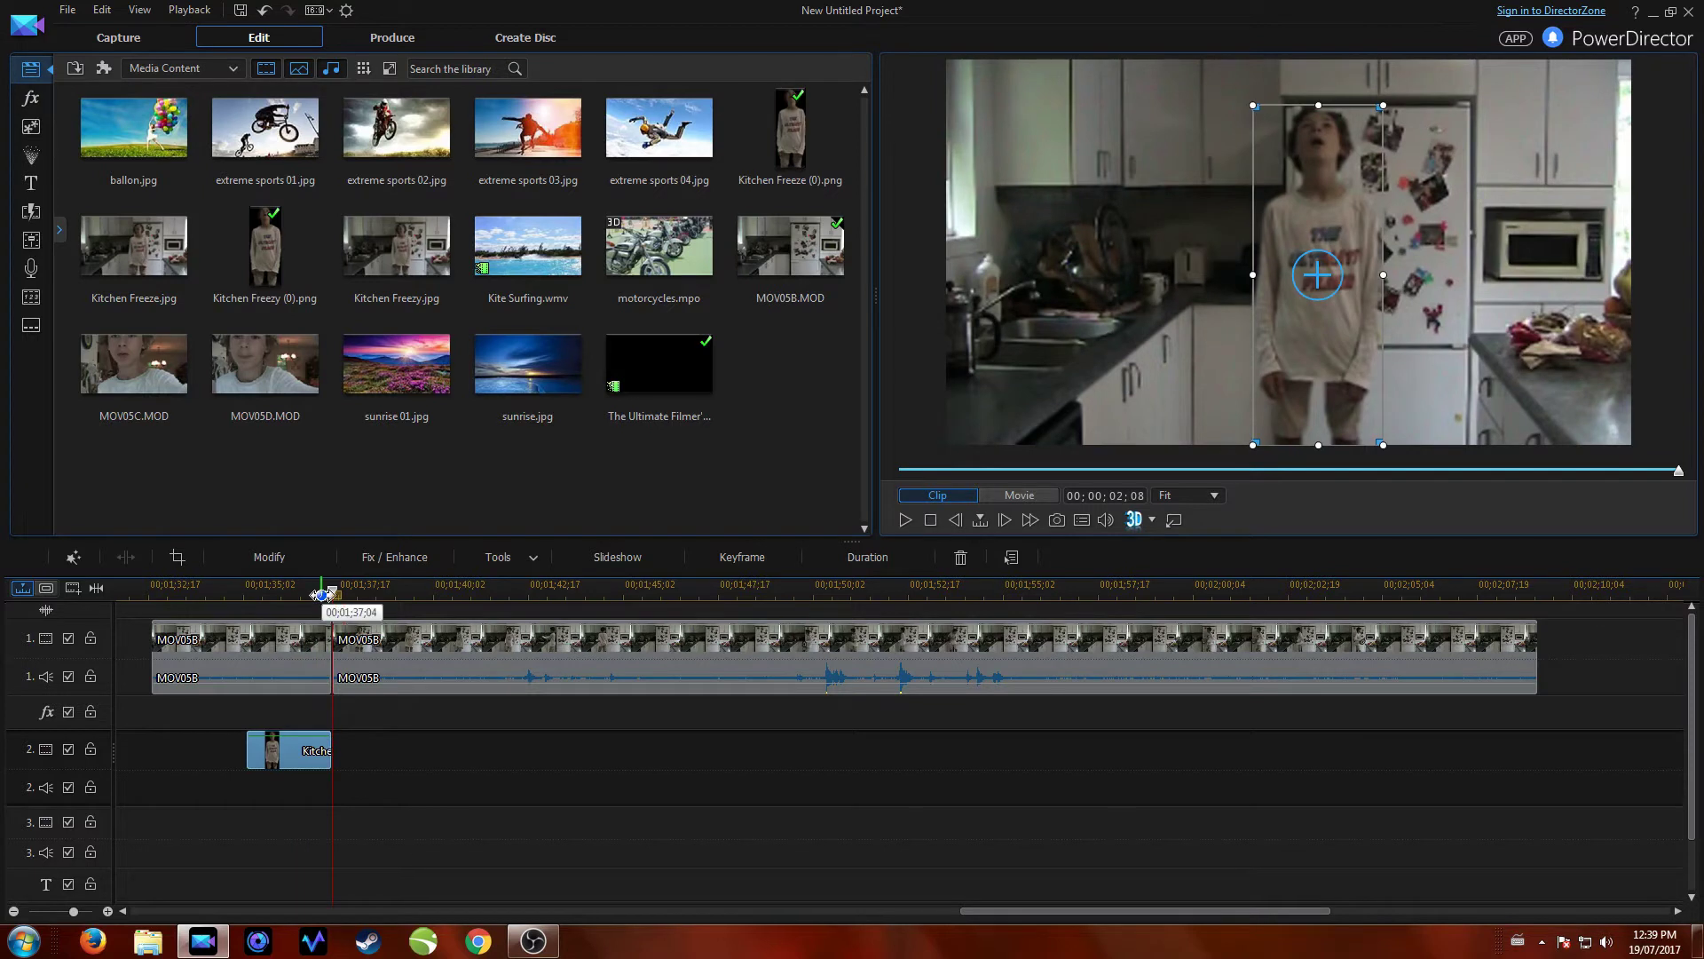
Play the sequence from before the cutout to past the cut, and return the playhead to the empty kitchen.
left_click_drag(330, 593, 222, 624)
key("space")
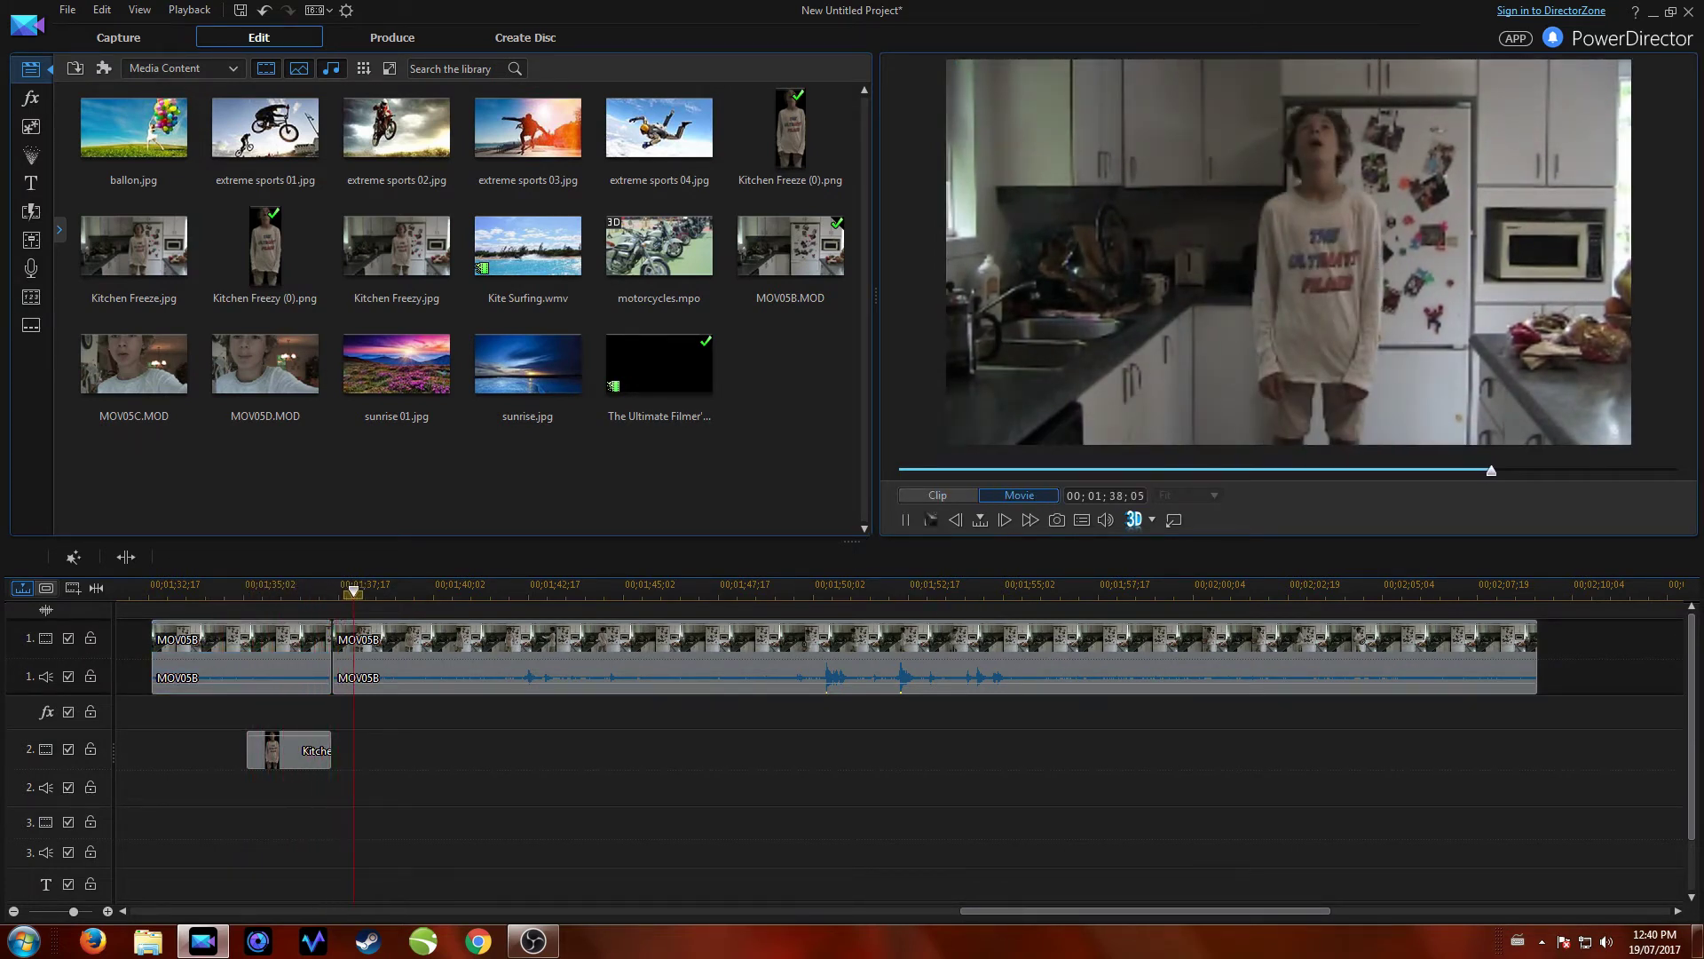
left_click(233, 590)
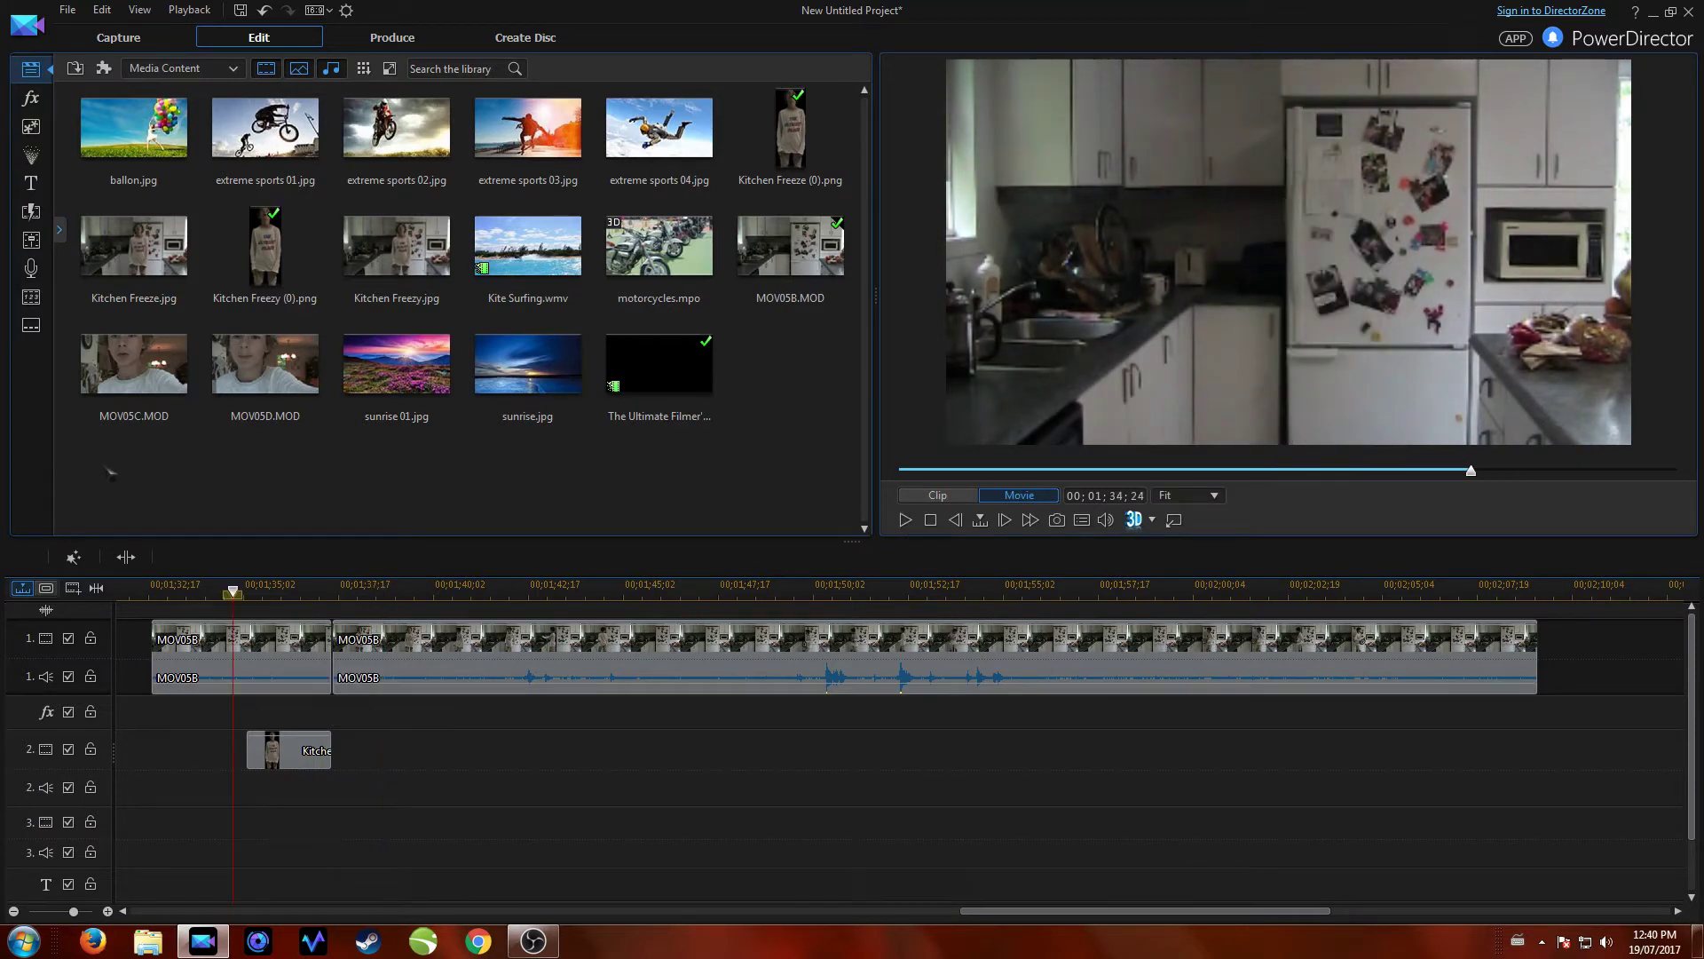
Show all content in the transition library and preview the Dissolve and Water Droplets transitions.
left_click(31, 211)
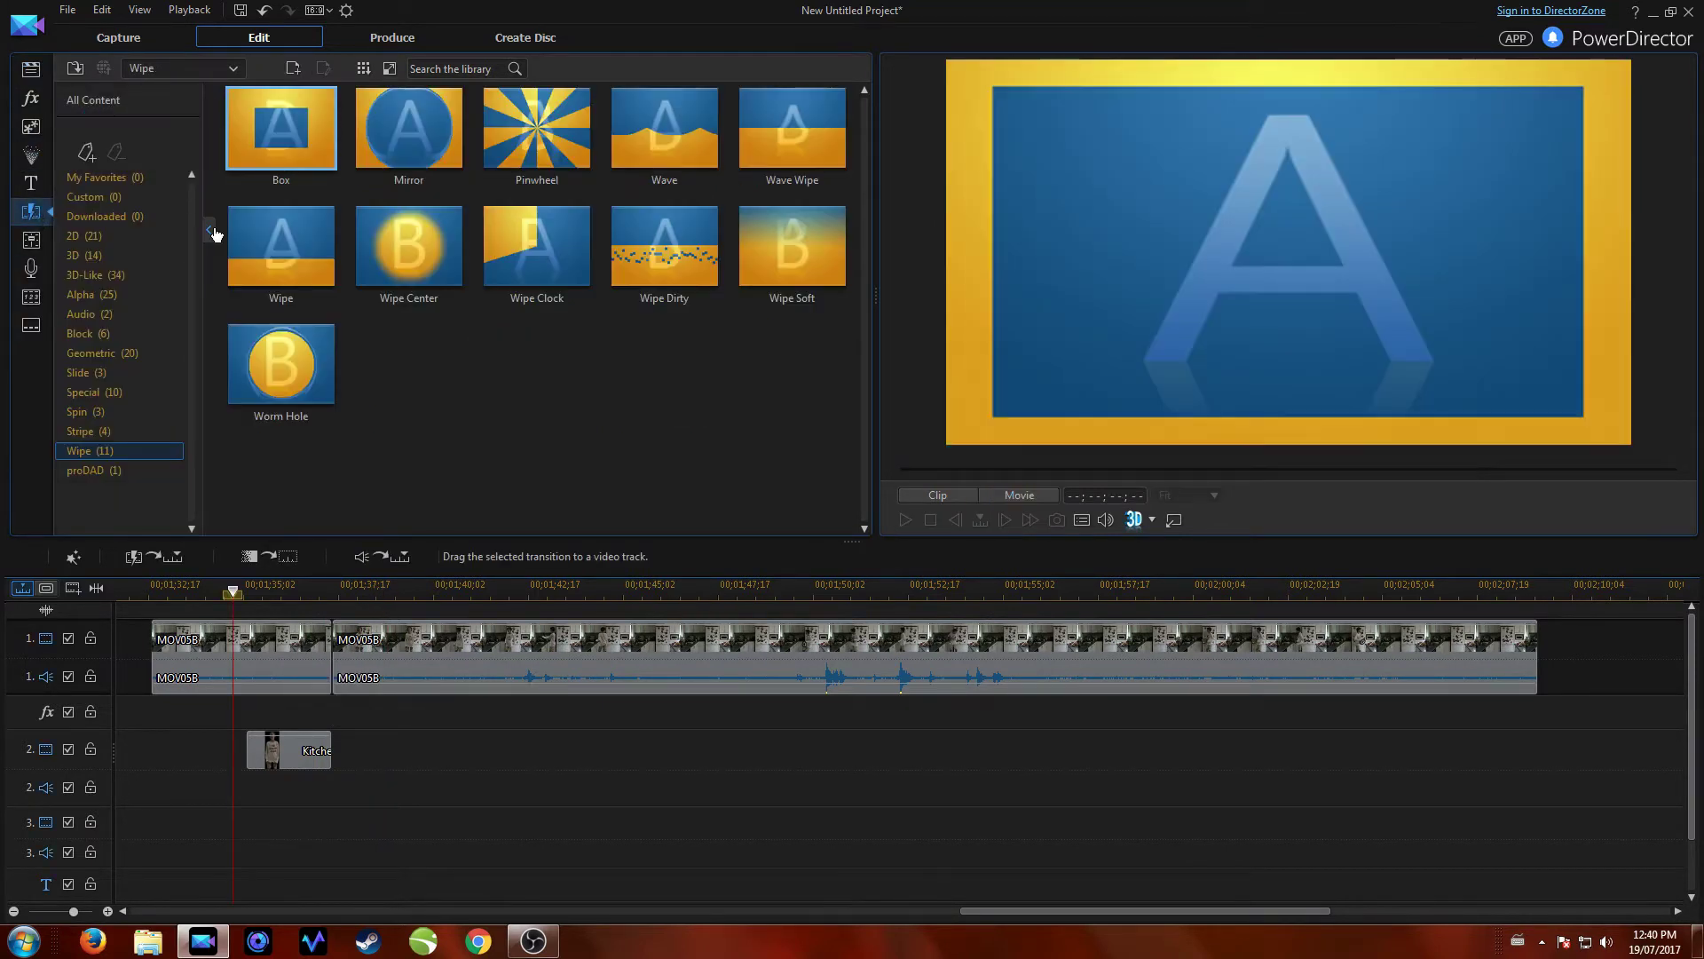
left_click(184, 69)
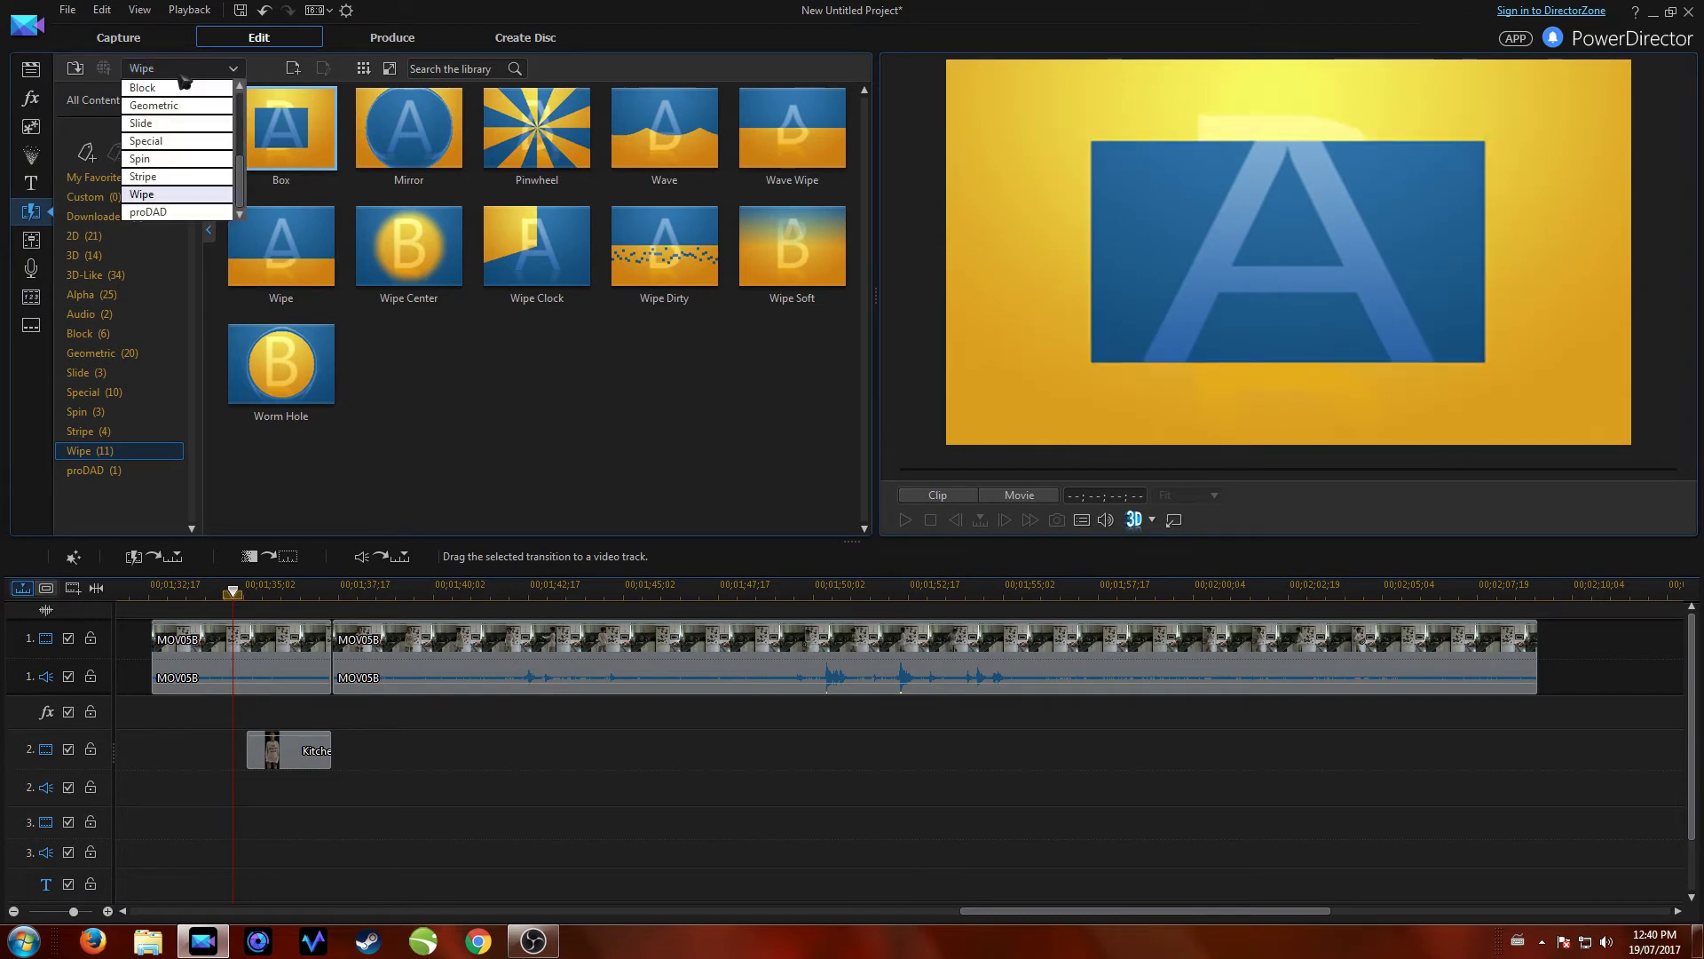
scroll(197, 93, "up", 3)
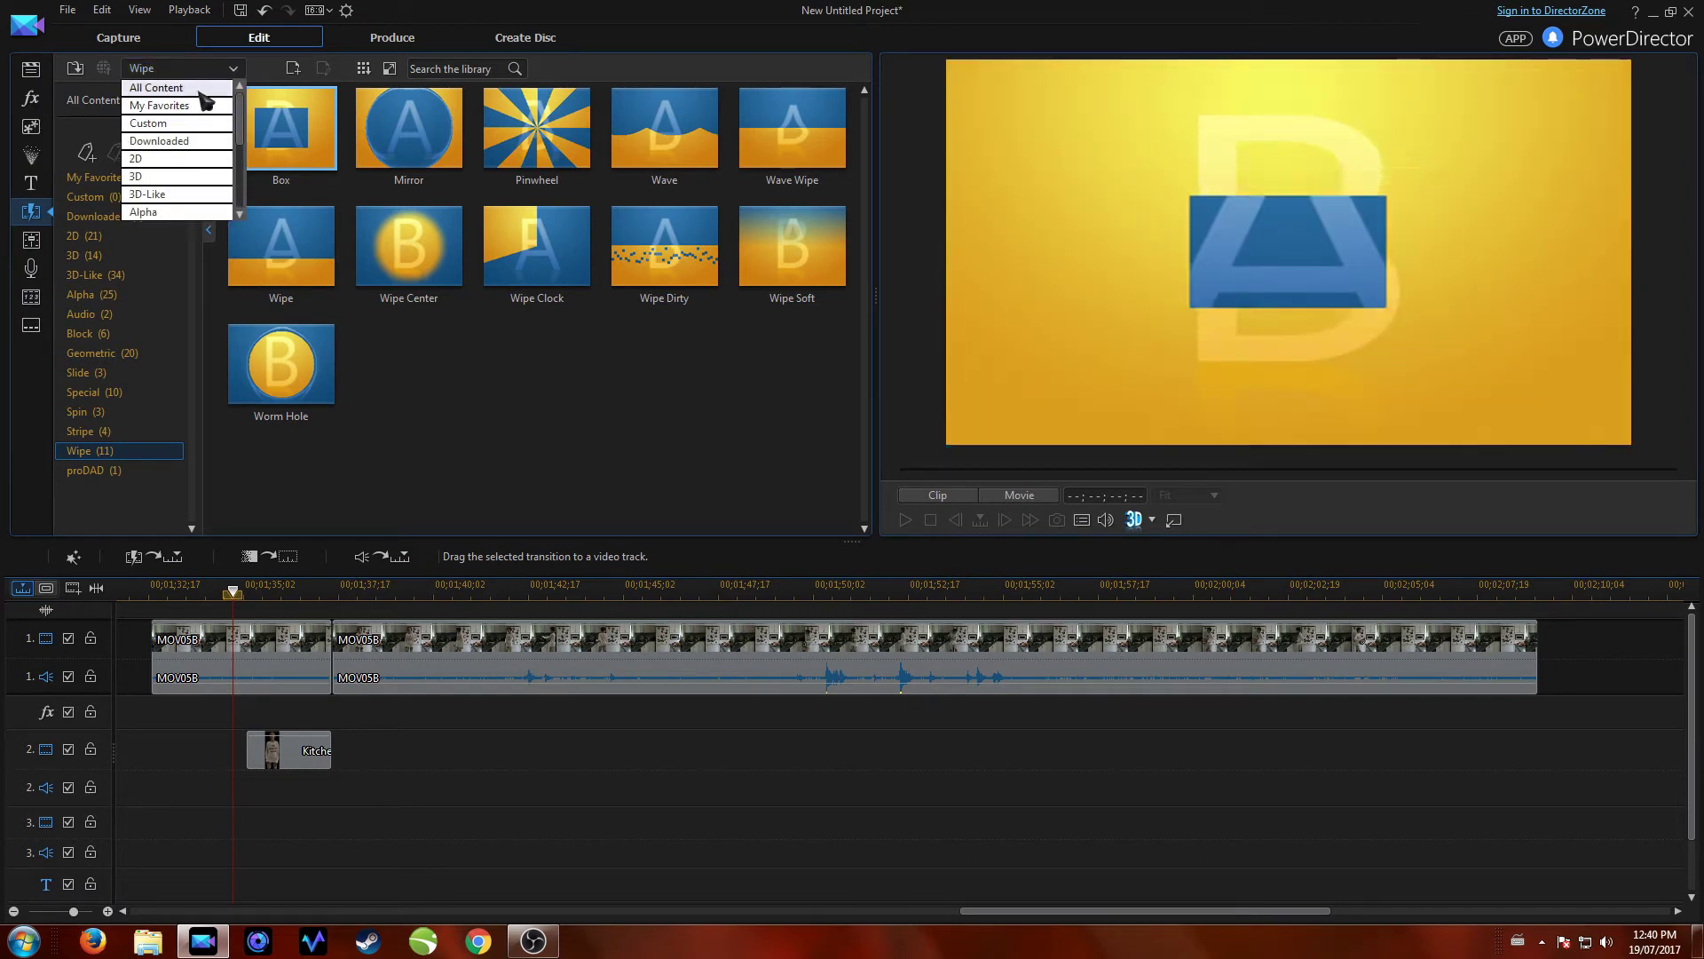
left_click(178, 88)
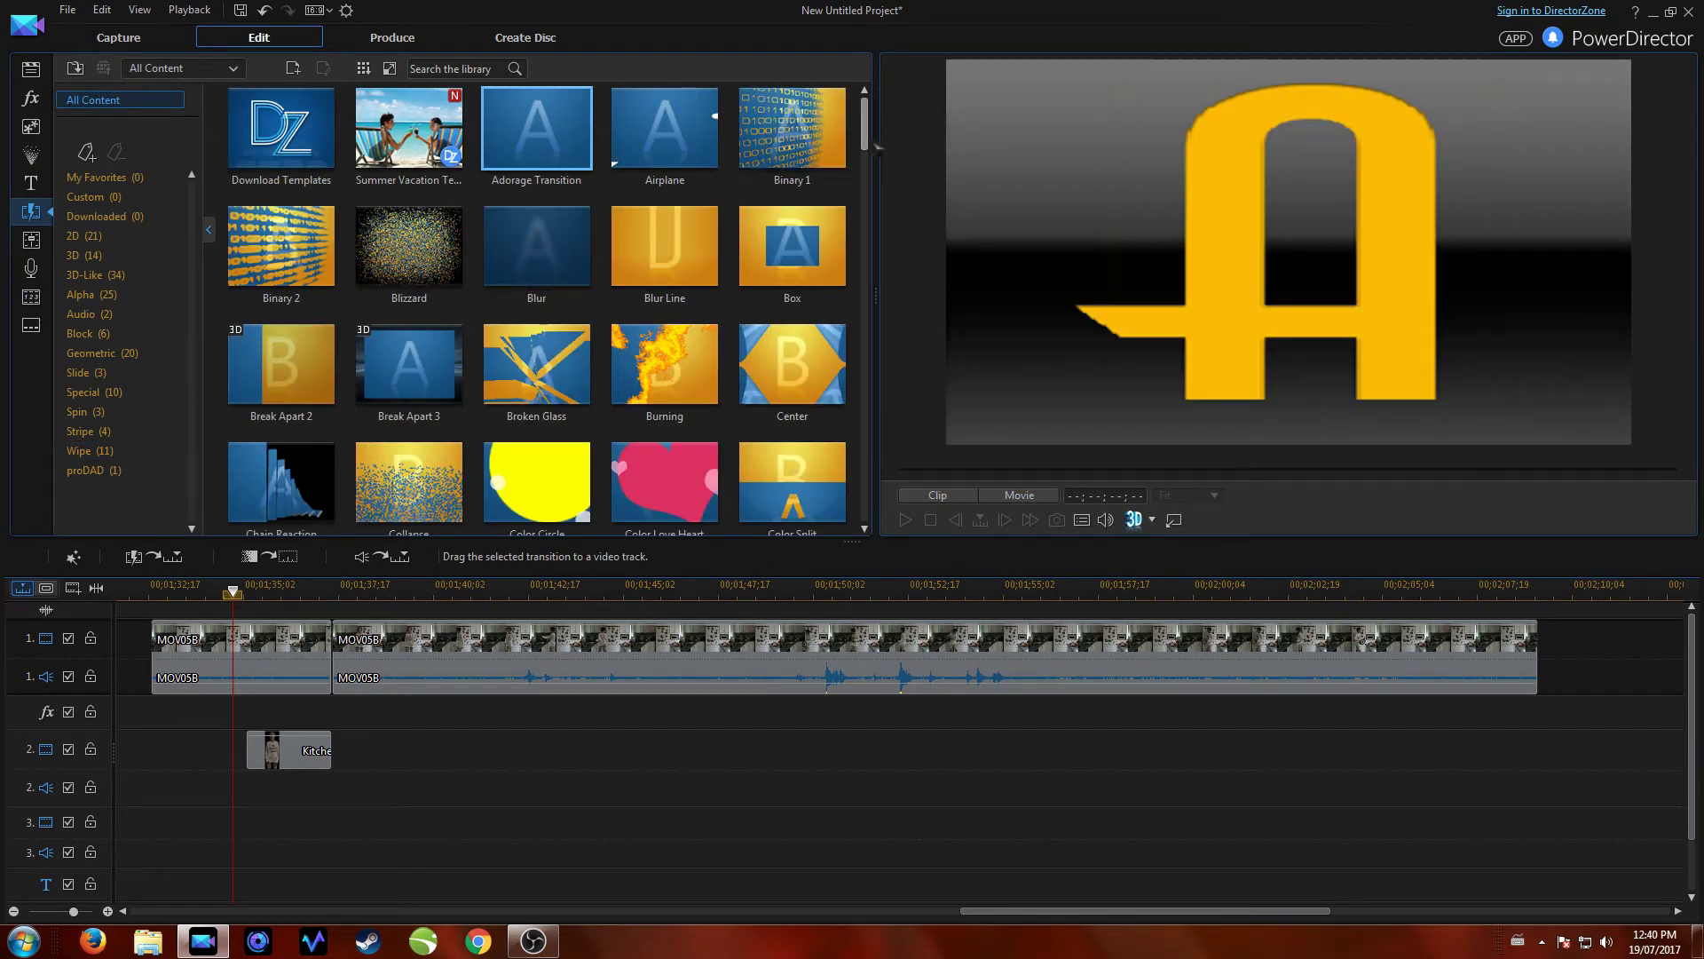
scroll(546, 310, "down", 5)
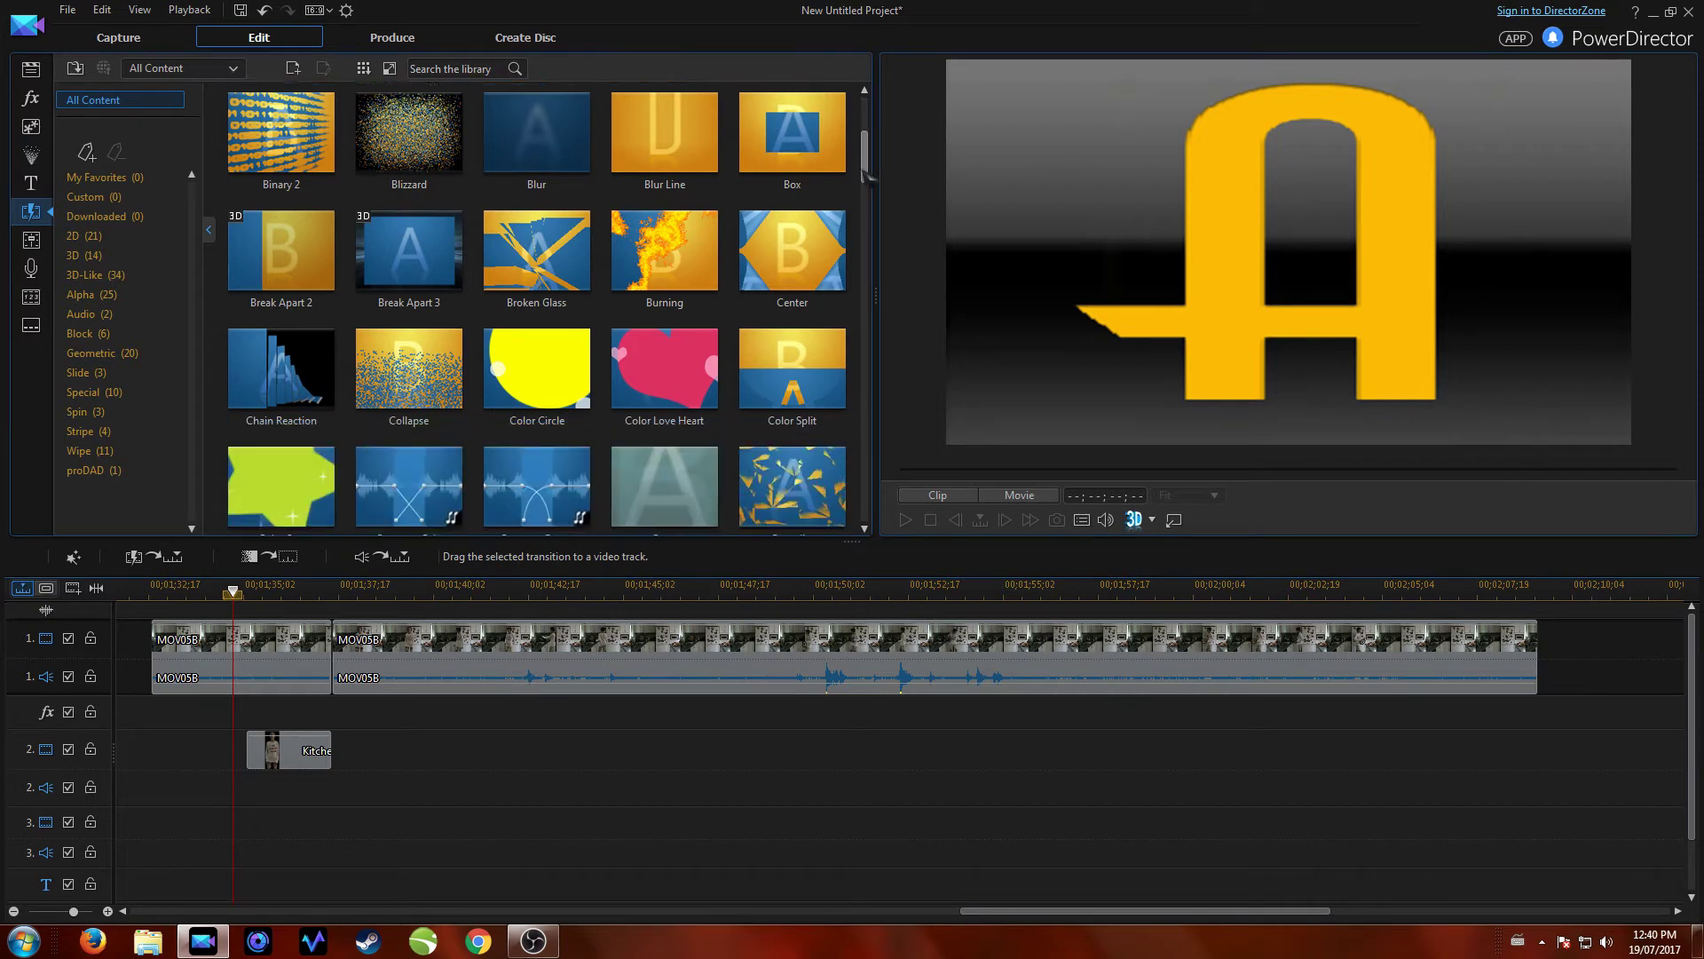
scroll(545, 310, "down", 2)
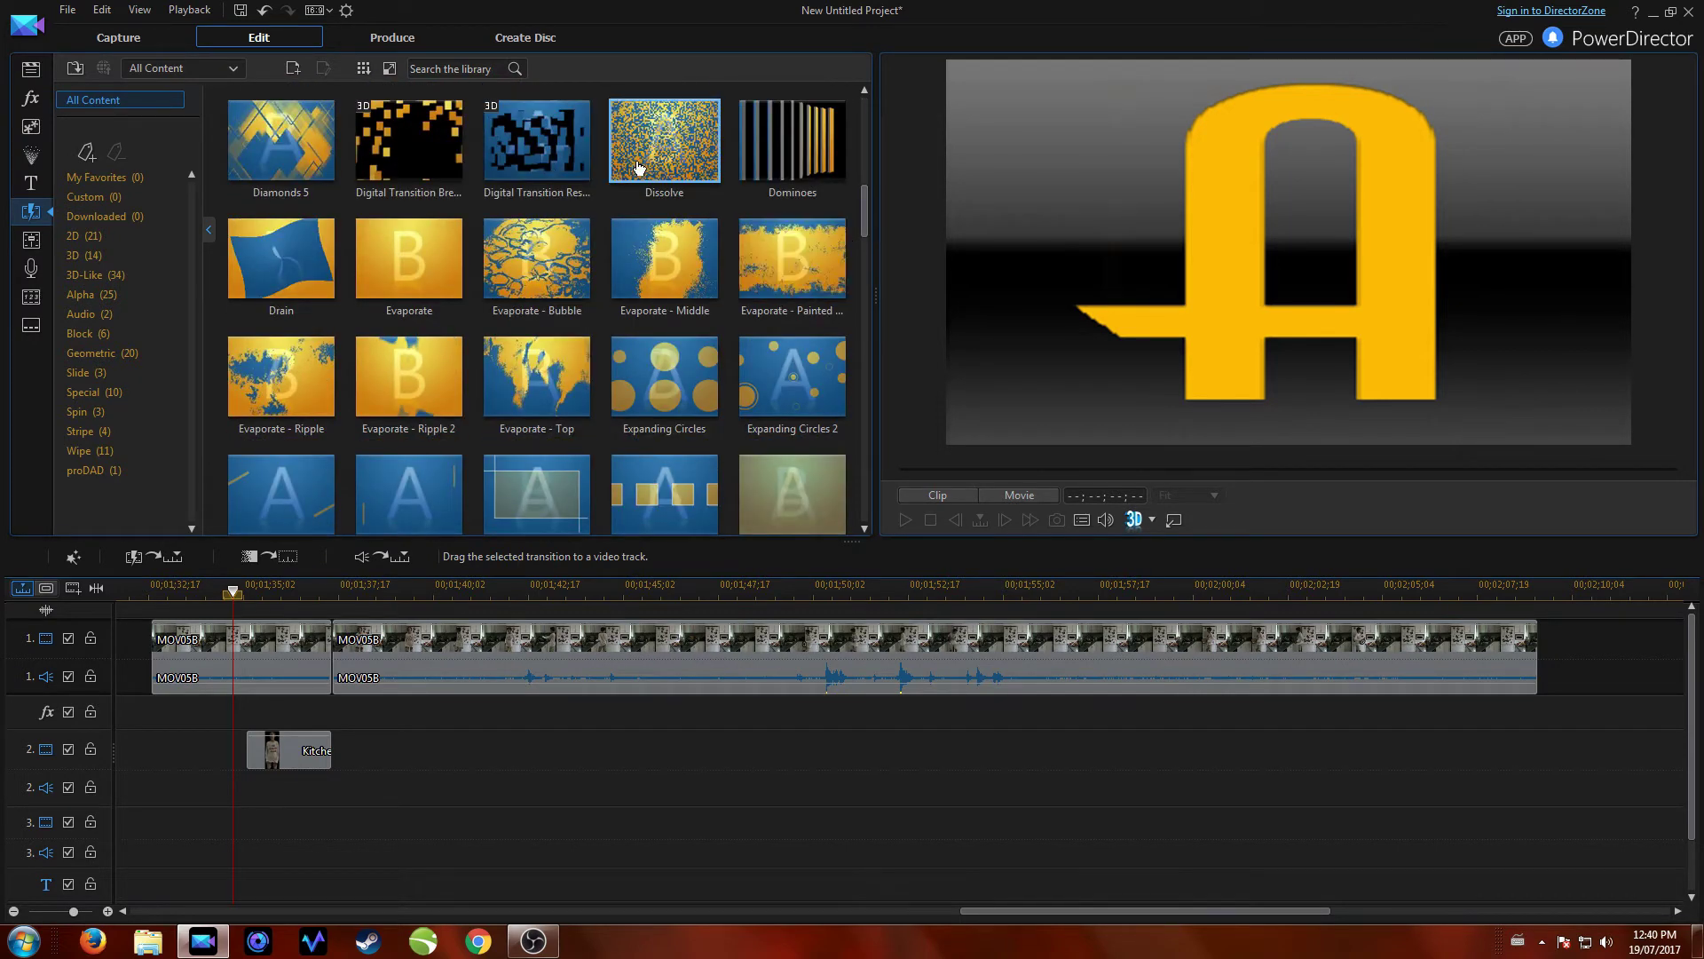
left_click(638, 168)
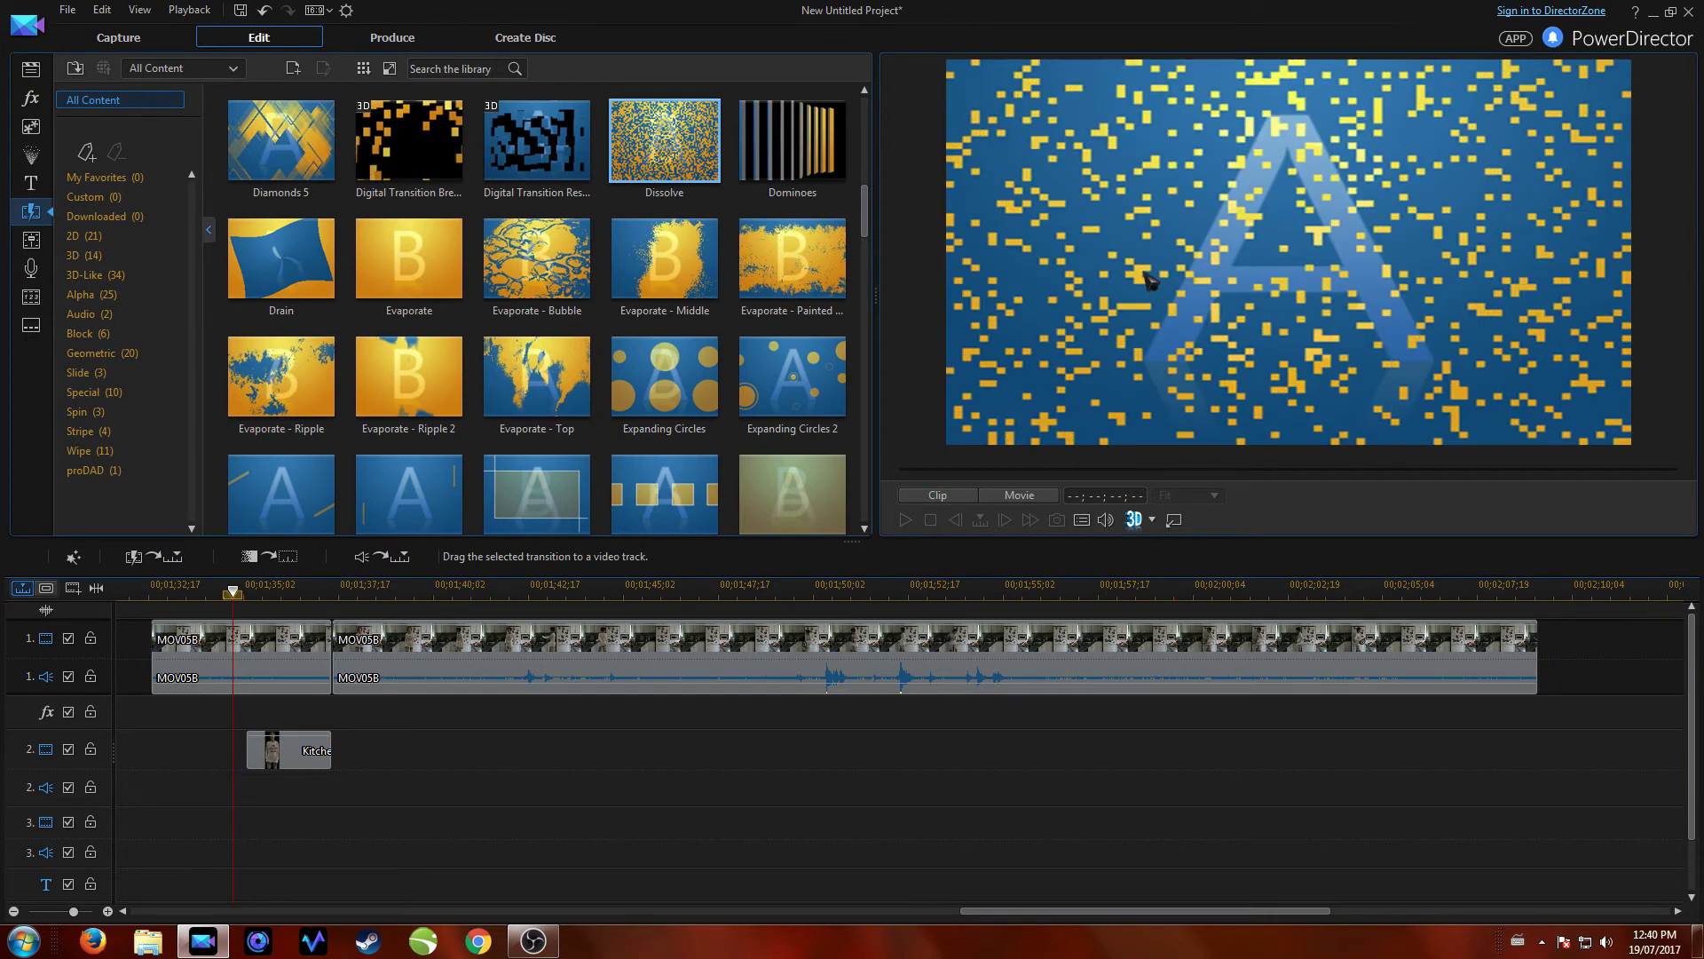
scroll(661, 273, "down", 10)
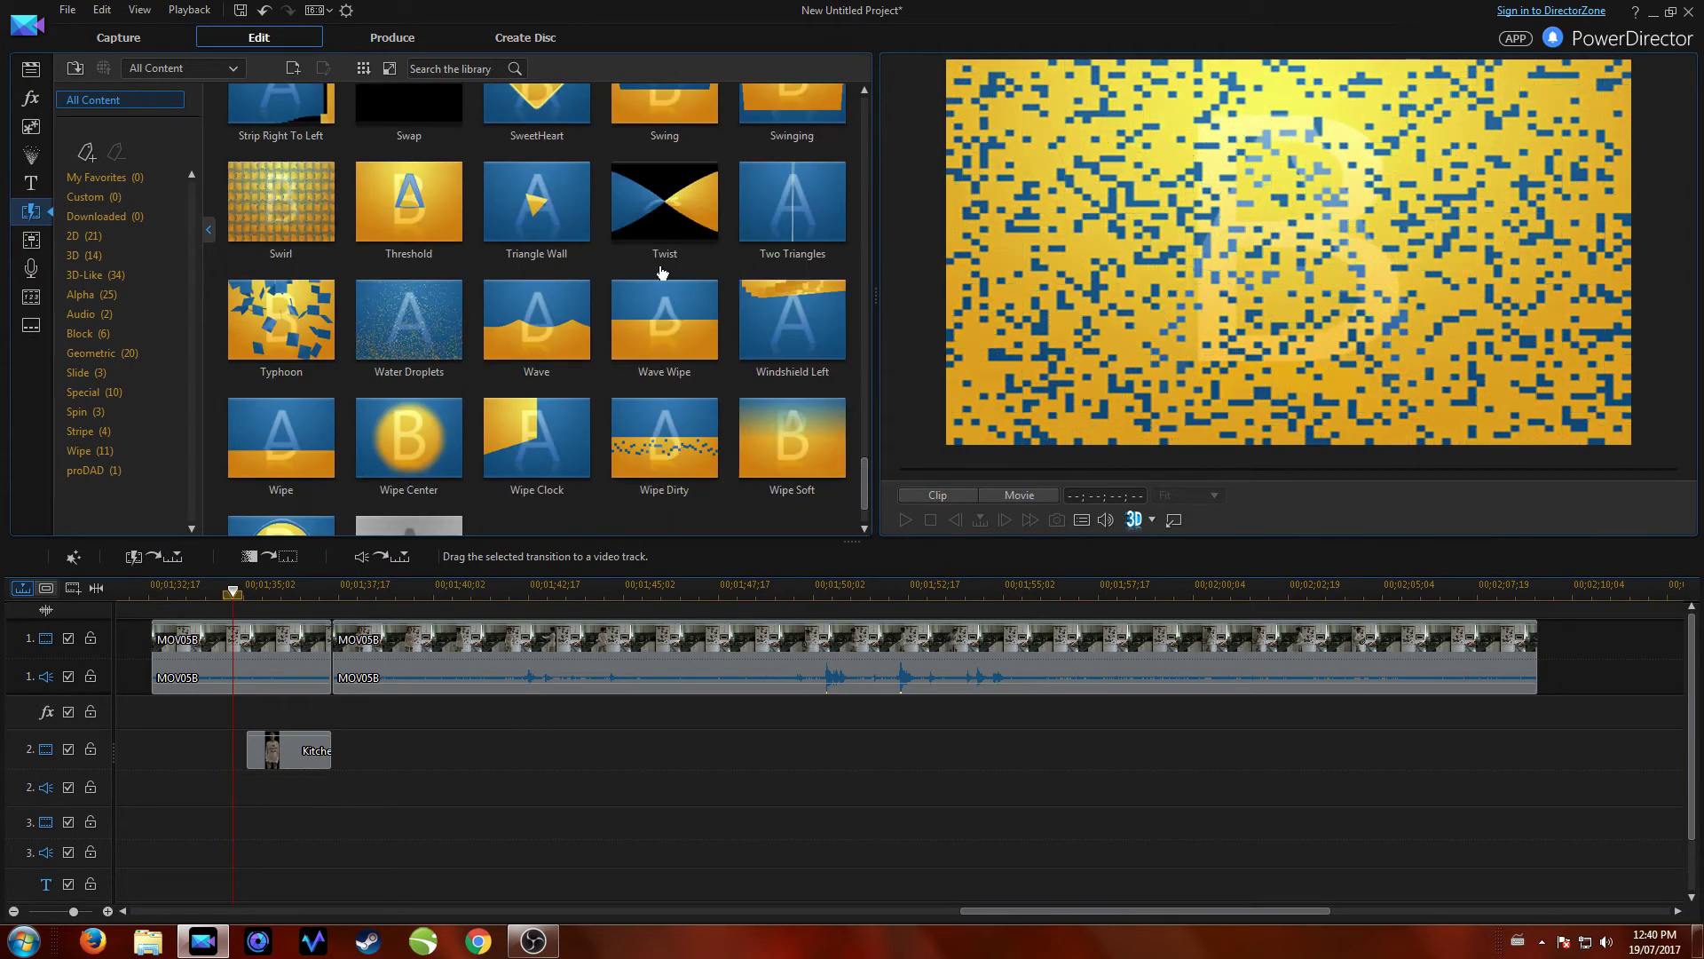
left_click(410, 322)
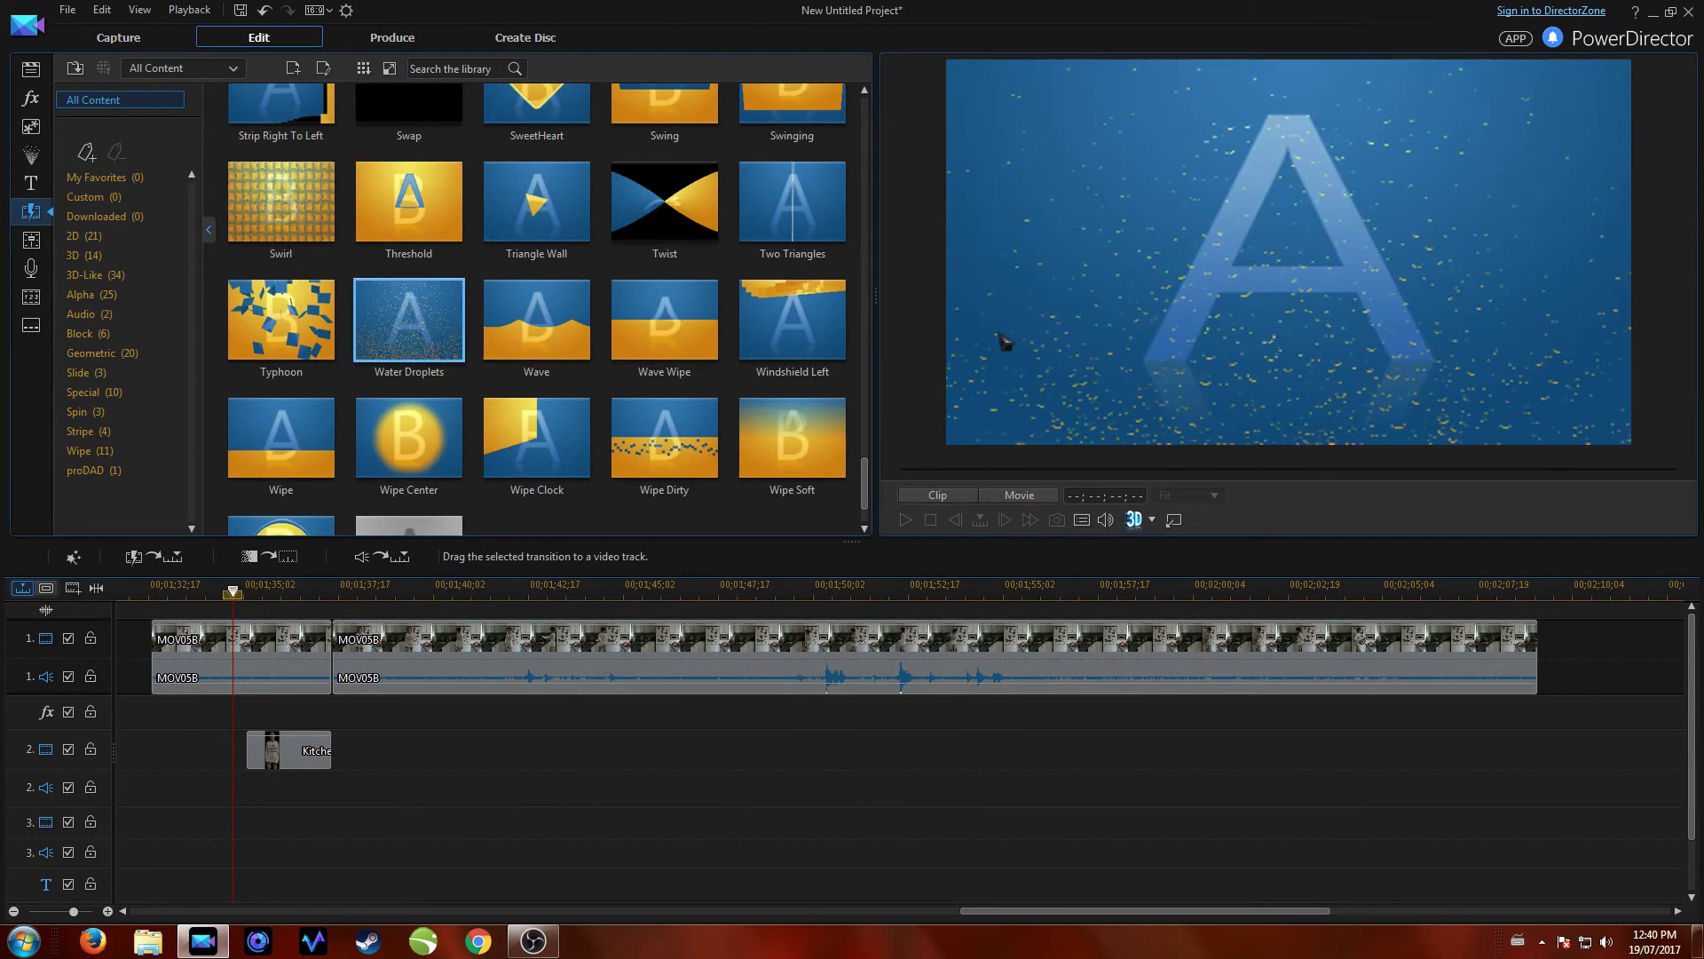
Apply the Water Droplets transition to the start of the Kitchen Freeze (0) clip and stretch it over the clip's full length.
key("F3")
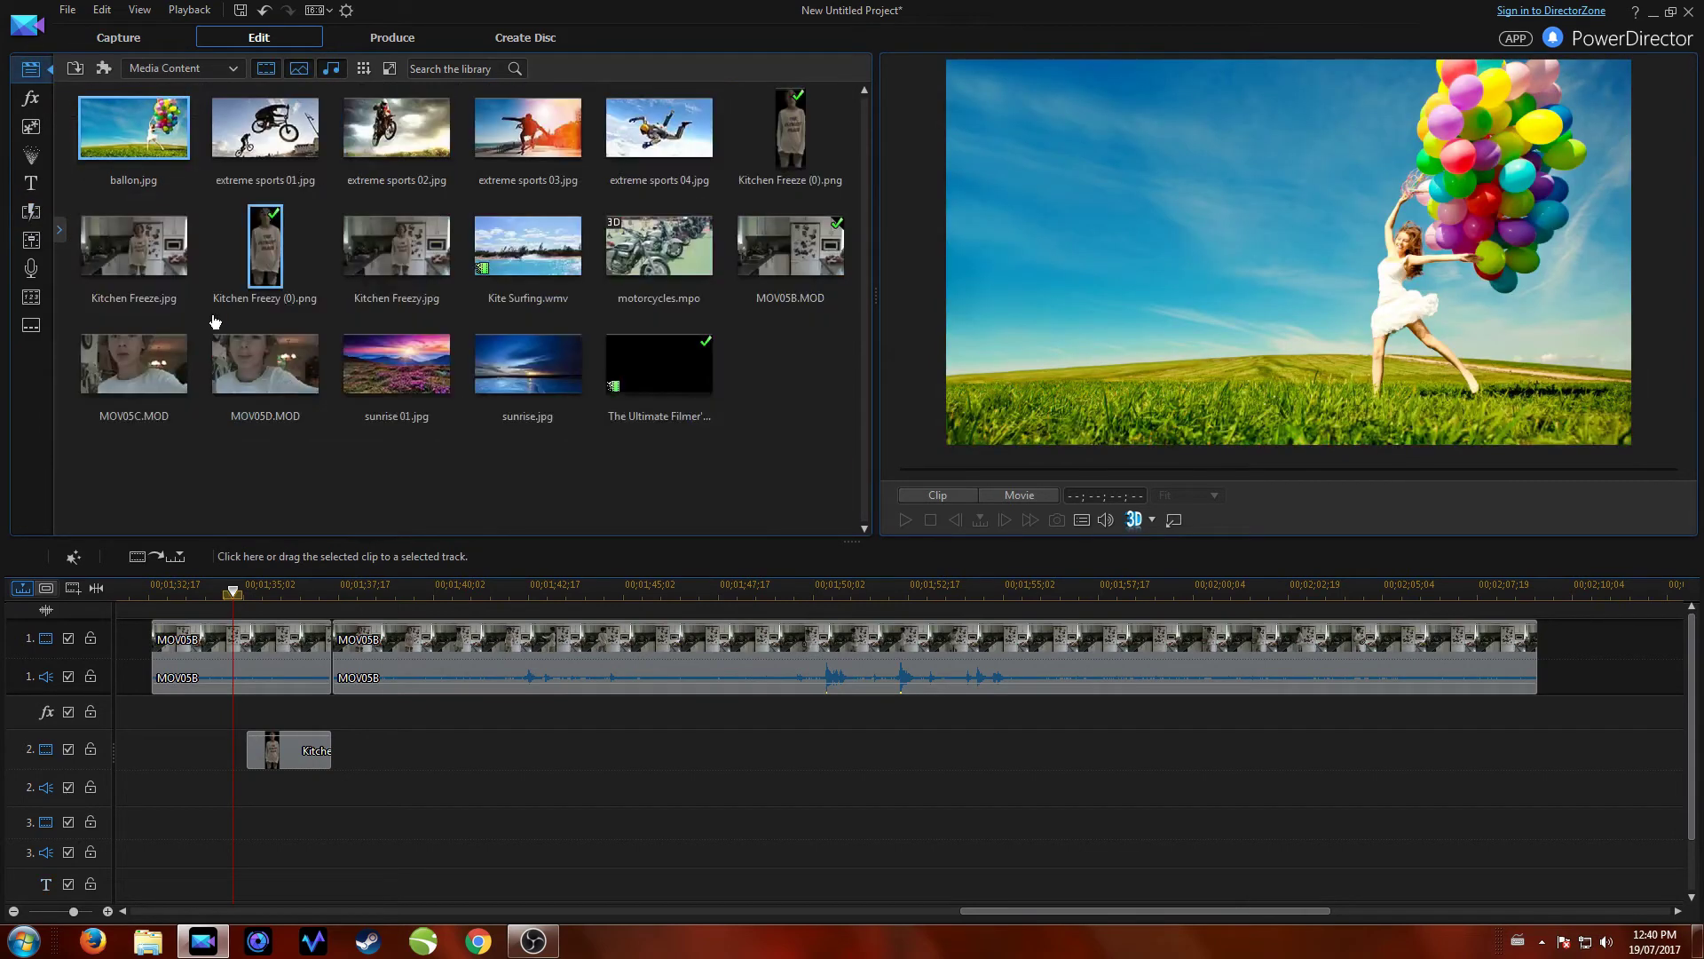
mouse_move(214, 598)
left_mouse_down()
mouse_move(277, 601)
mouse_move(222, 611)
left_mouse_up()
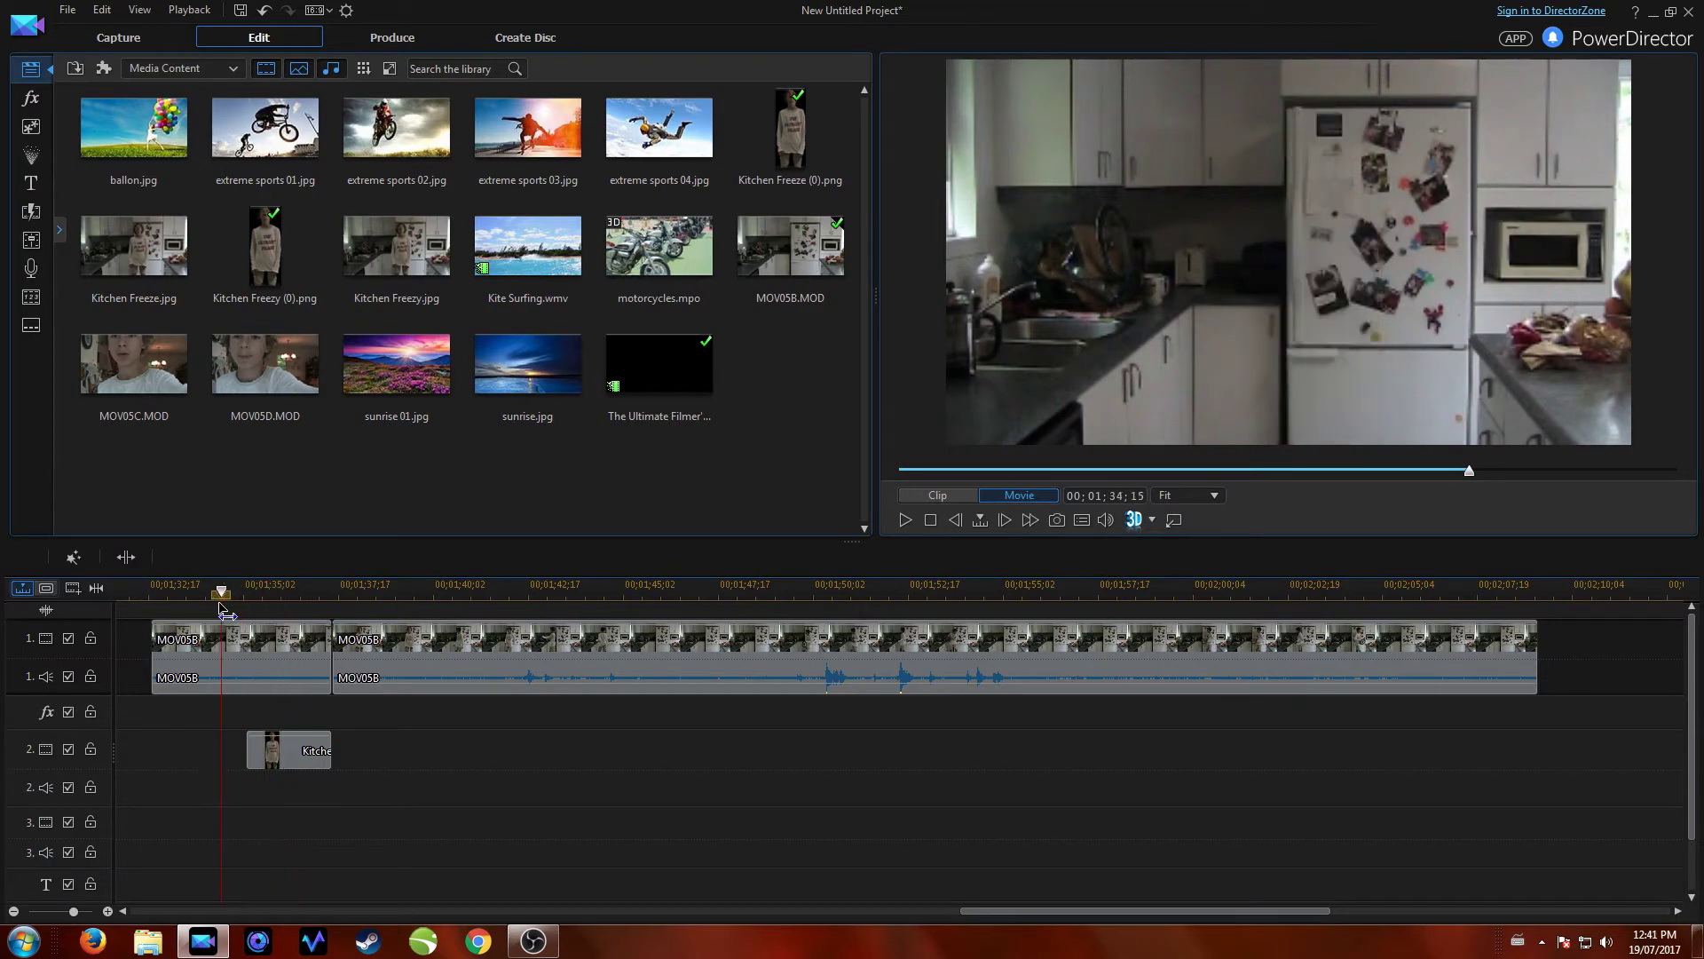
left_click(27, 213)
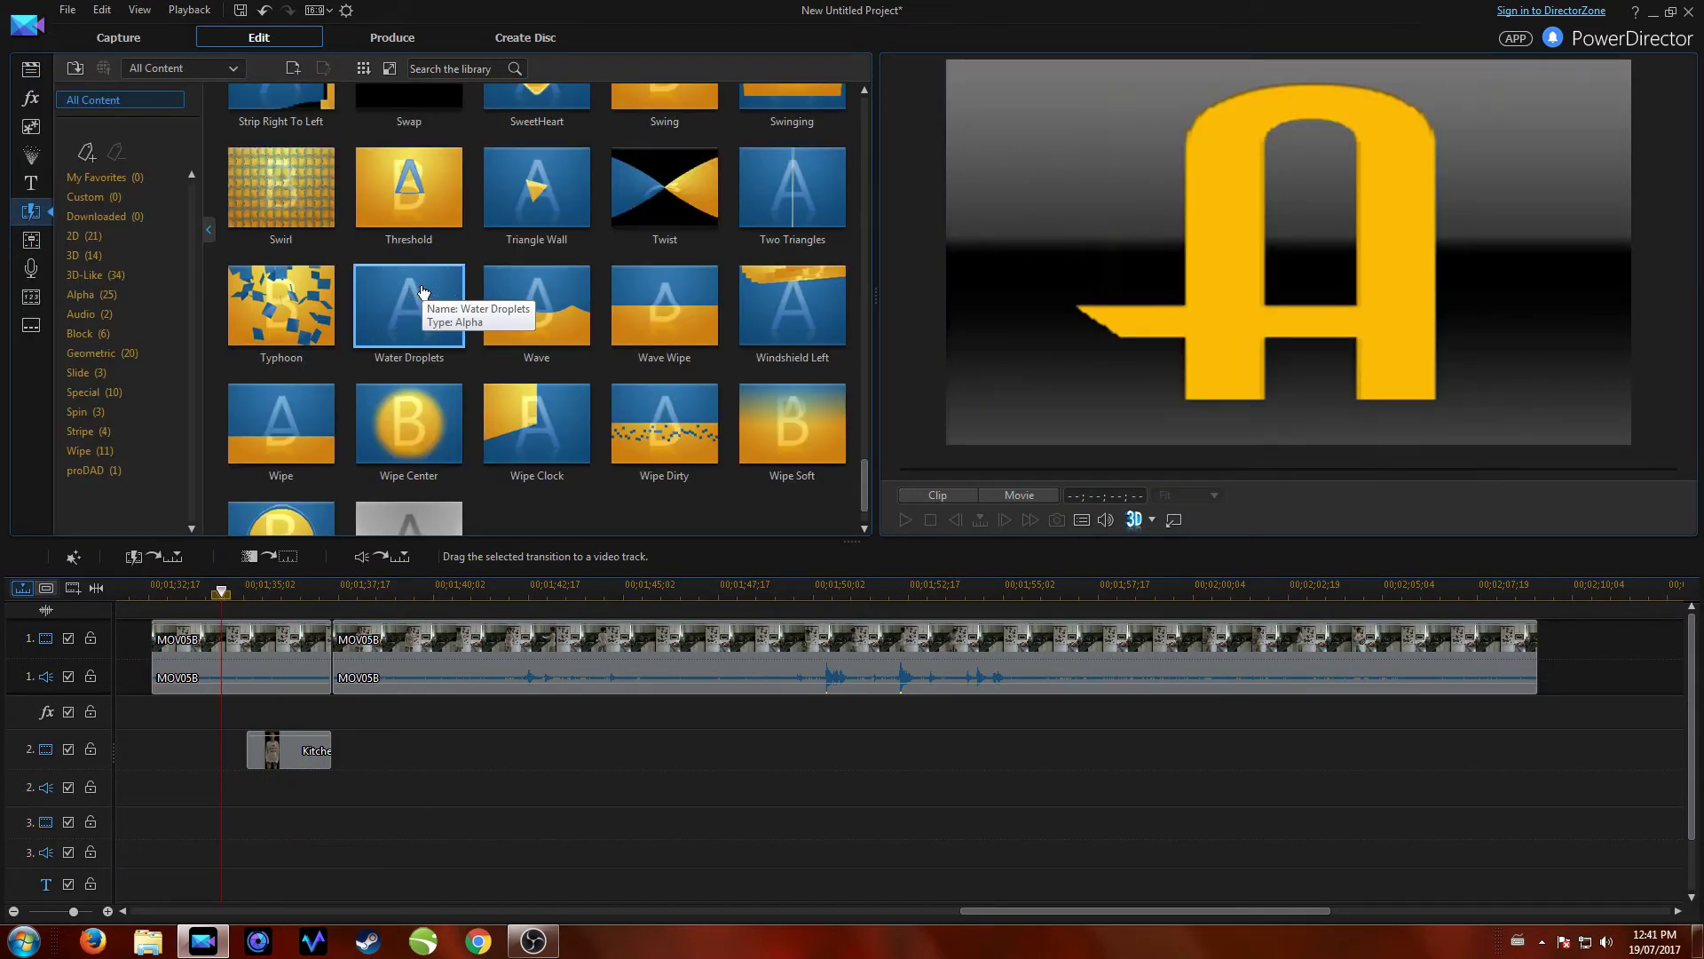
left_click_drag(424, 301, 330, 625)
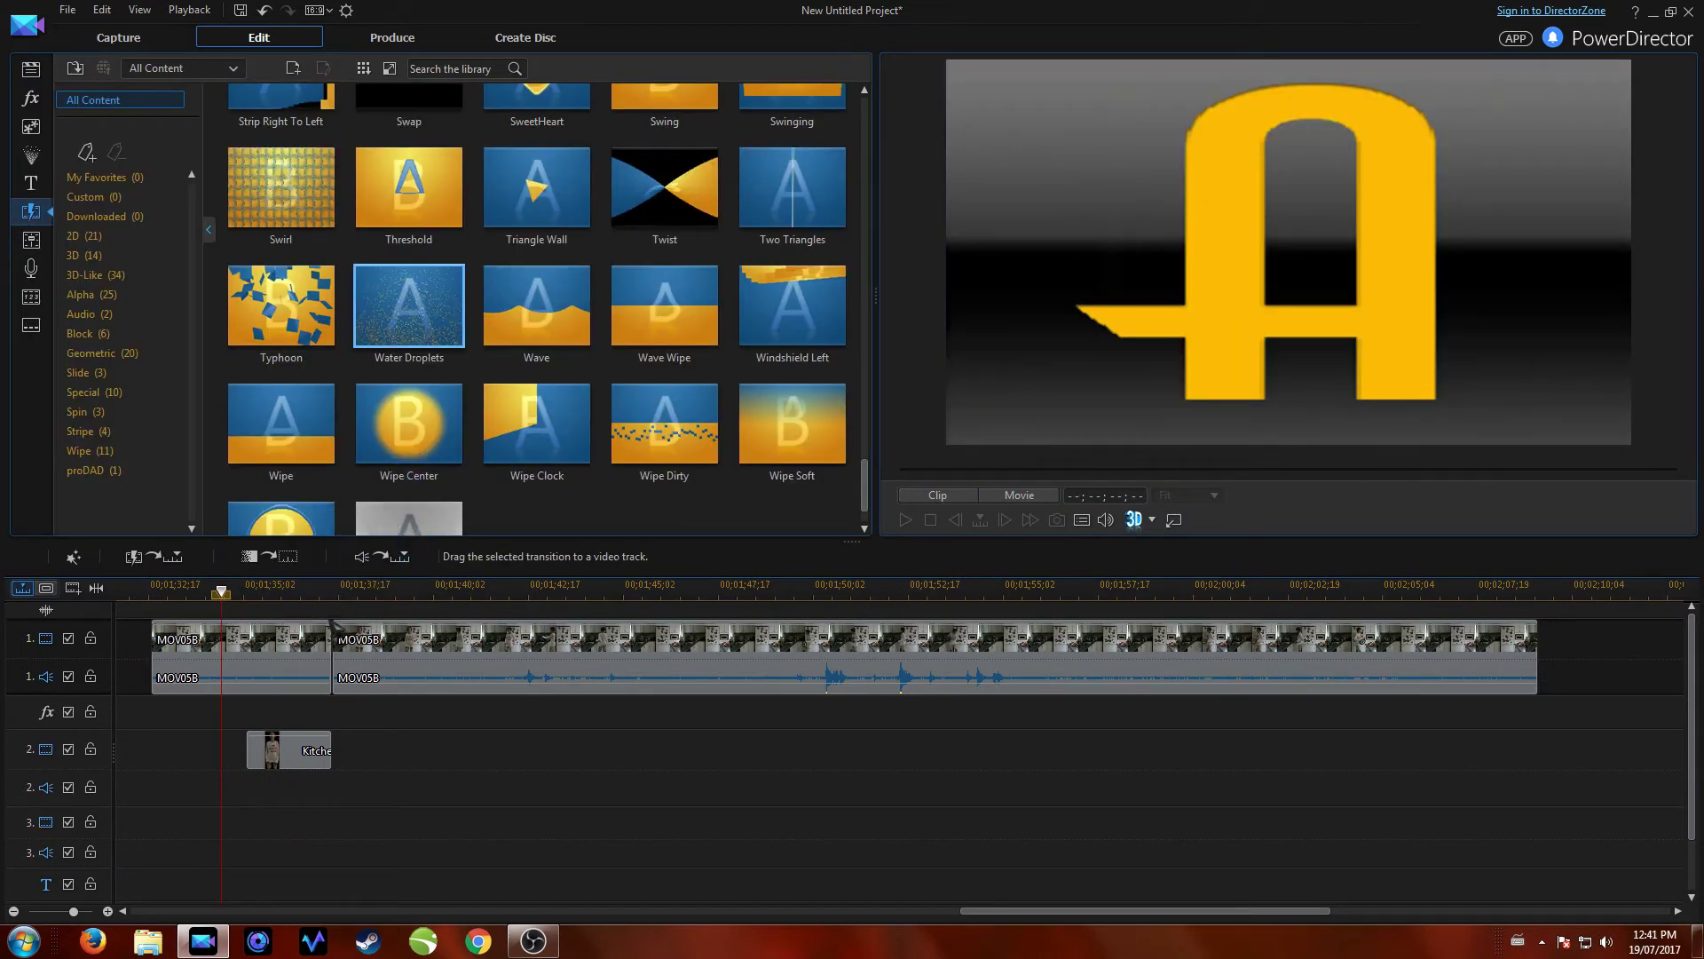
left_click(284, 759)
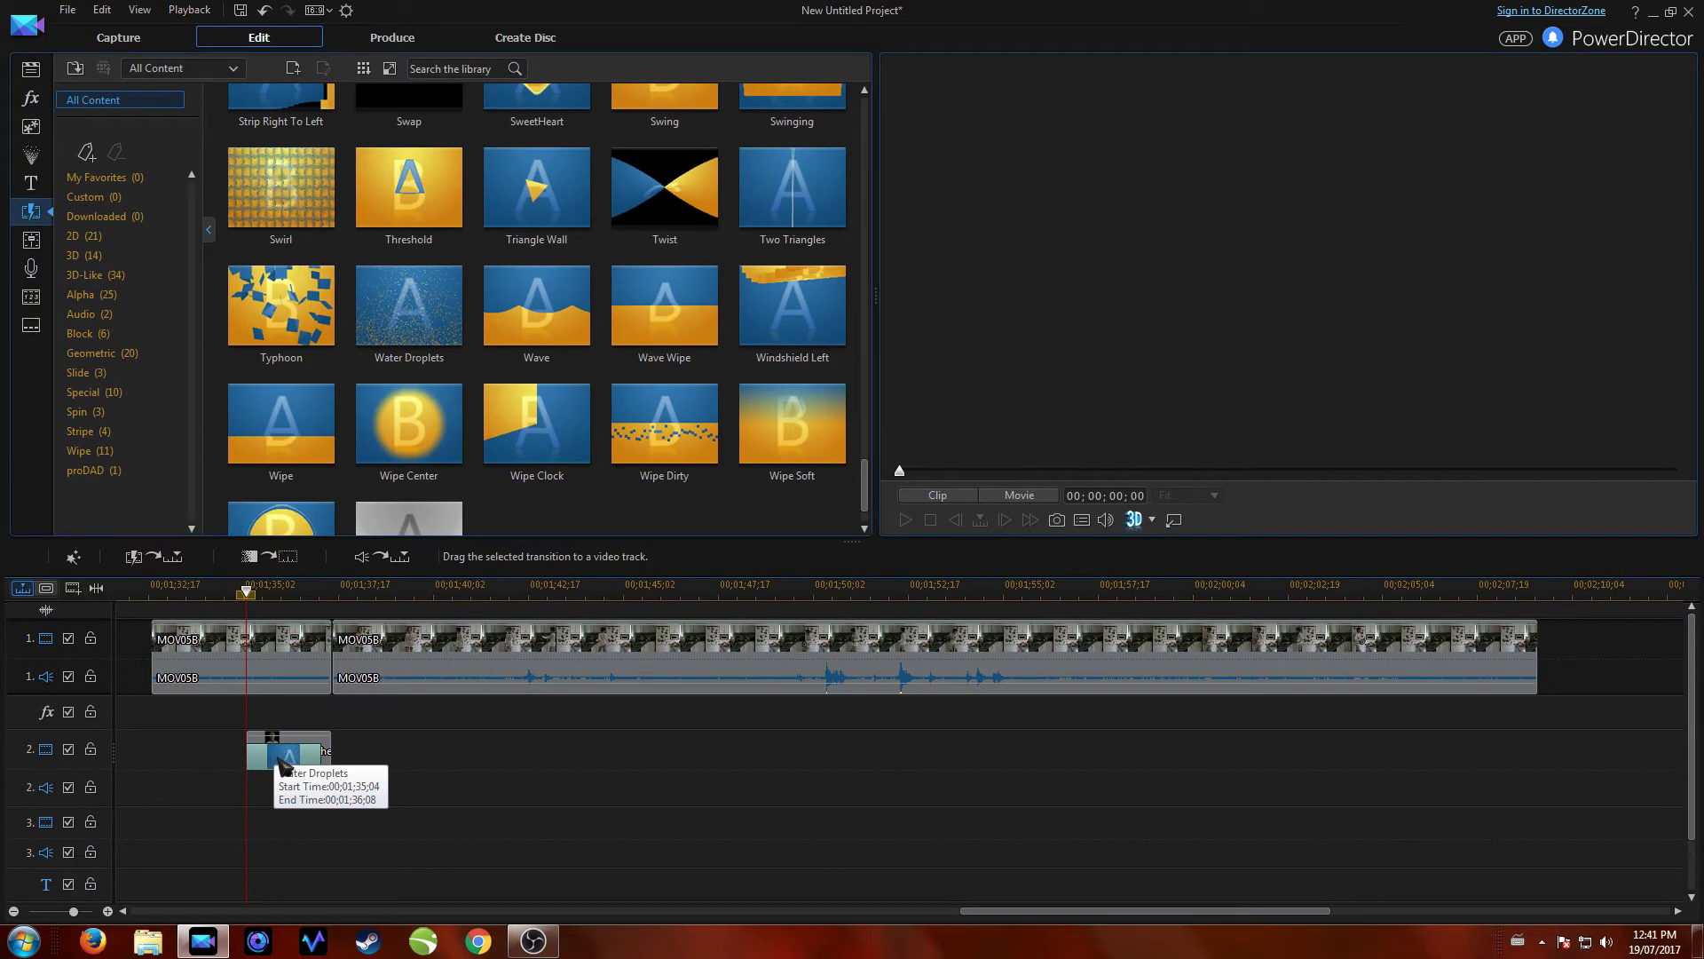
left_click(259, 751)
left_click_drag(255, 750, 288, 750)
Play the sequence from the empty kitchen before the cutout to 00;01;38;12 to check the Water Droplets transition.
left_click(260, 592)
left_click(267, 661)
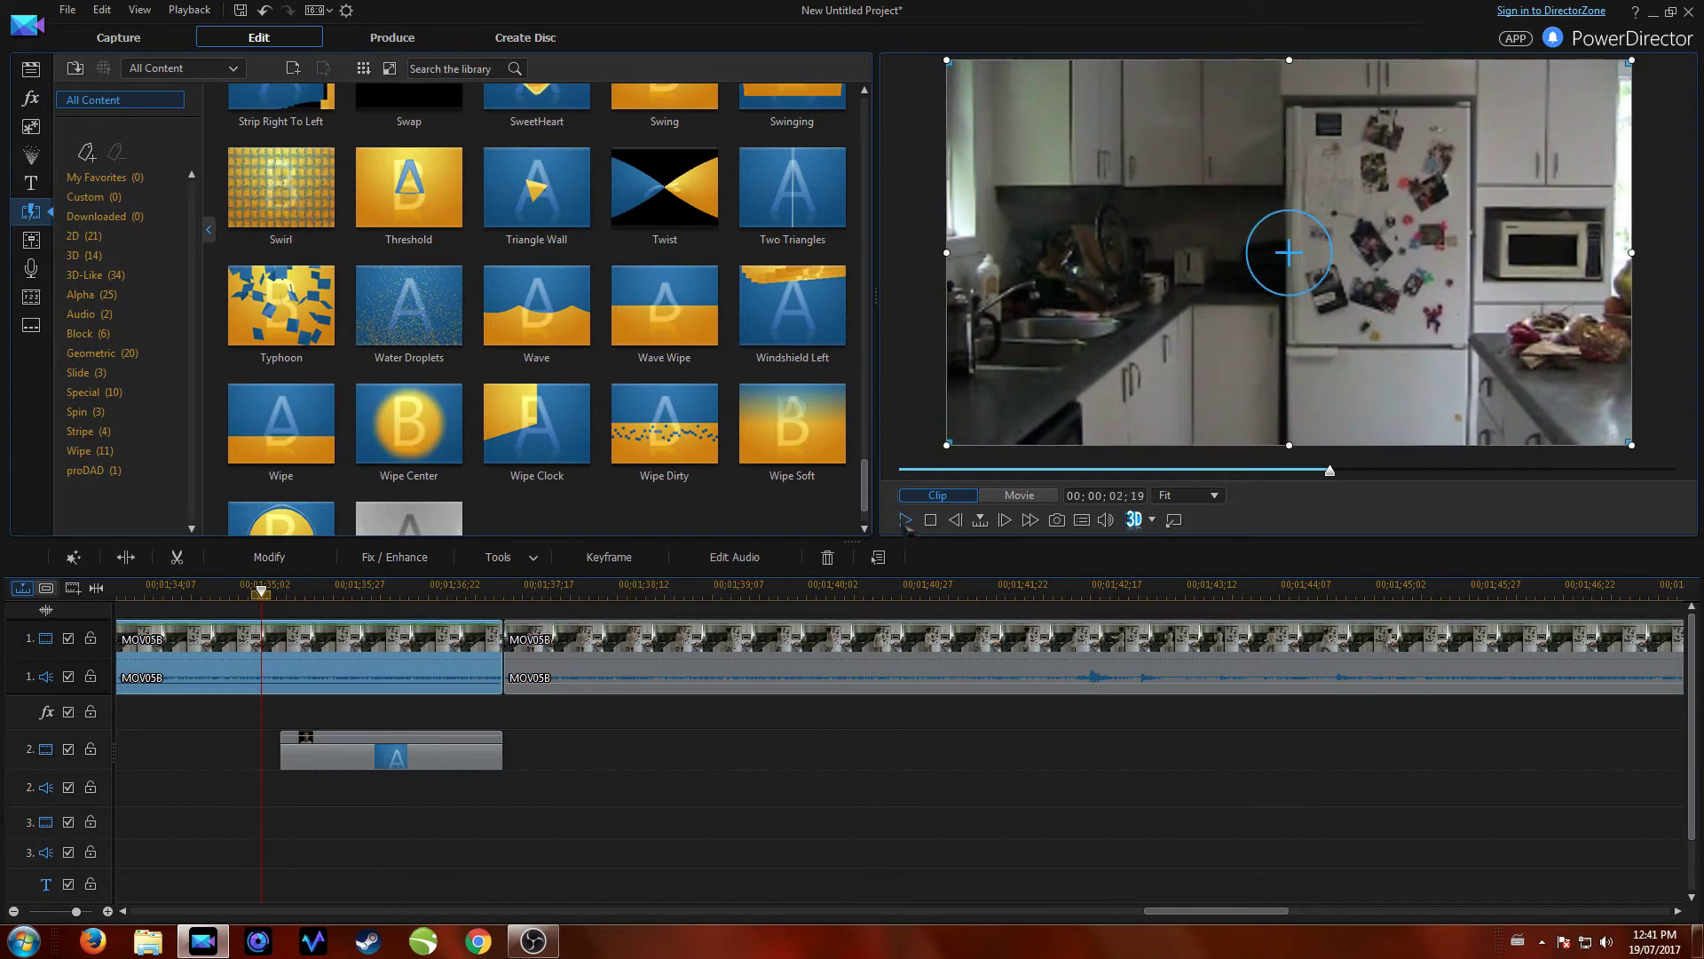
left_click(906, 521)
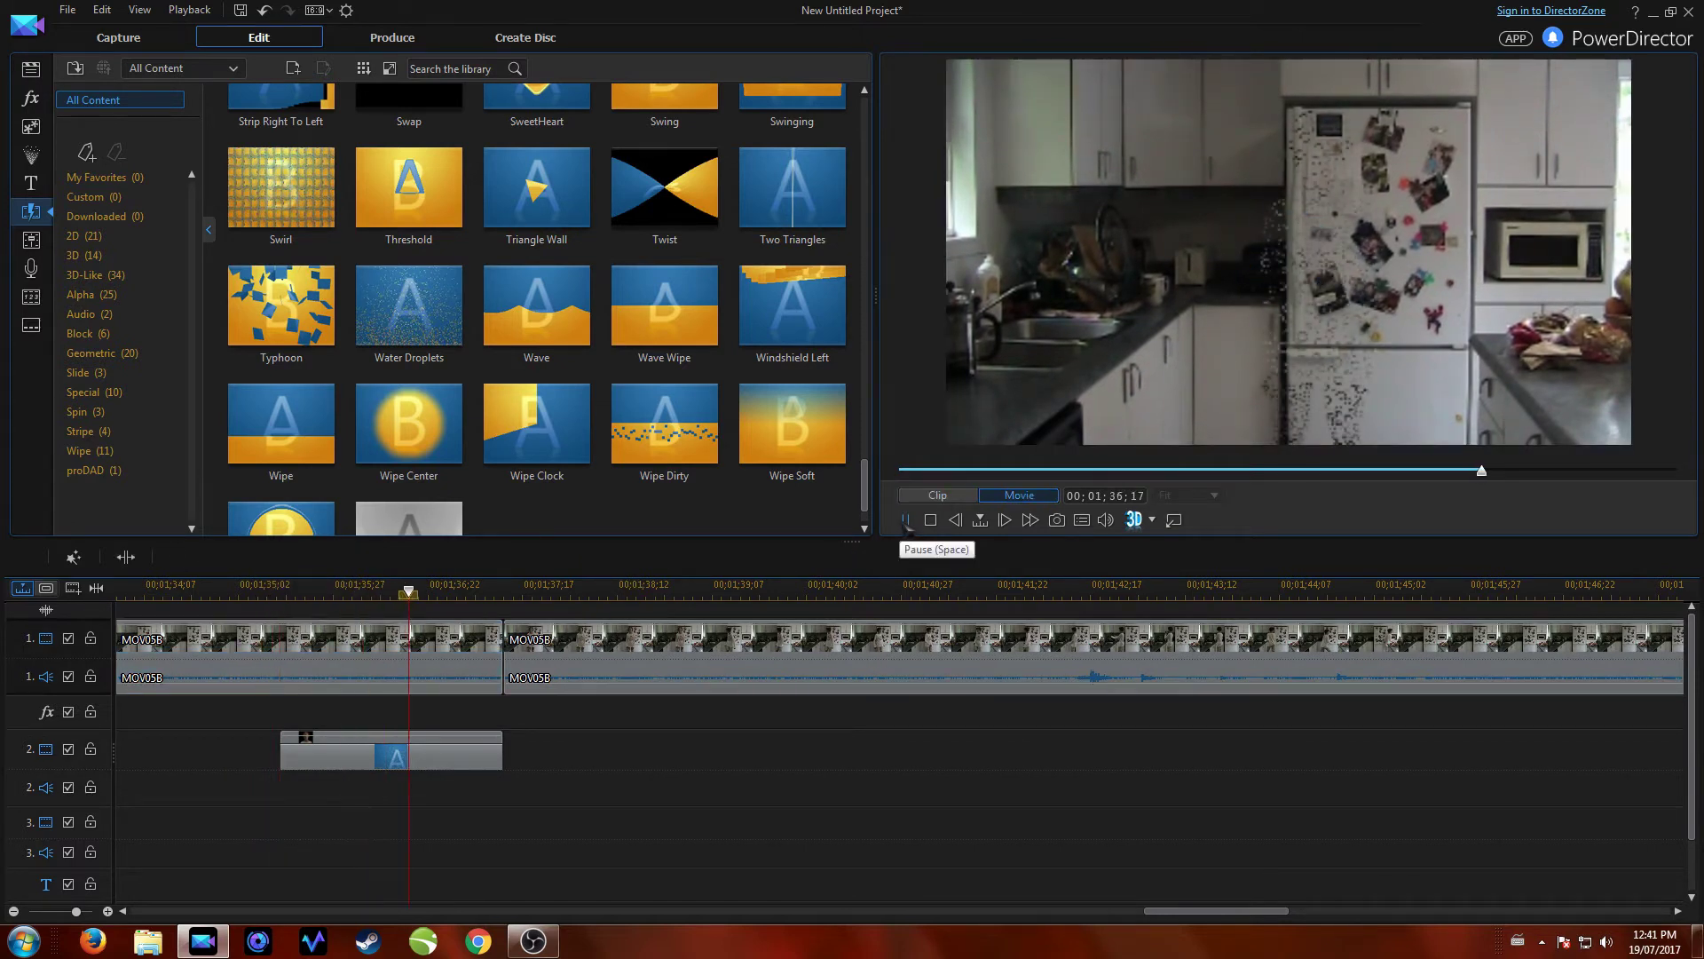
left_click(905, 520)
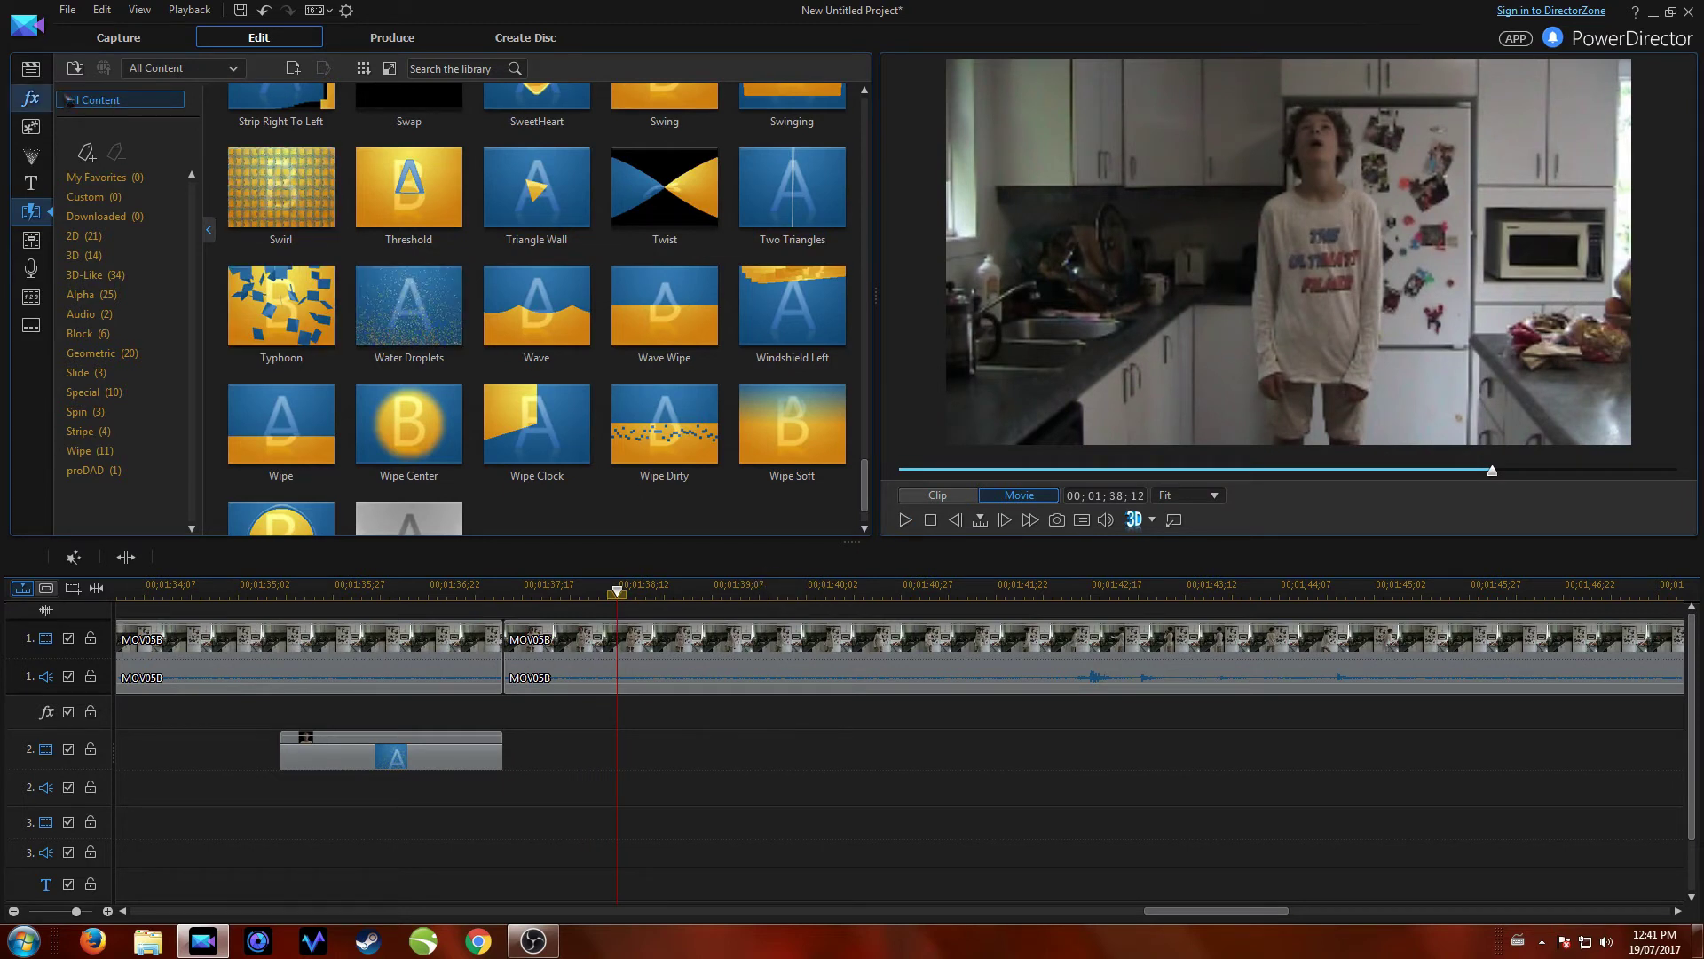
Search the transitions for "fade" and apply the Fade transition at the cut between the two MOV05B clips.
left_click(459, 70)
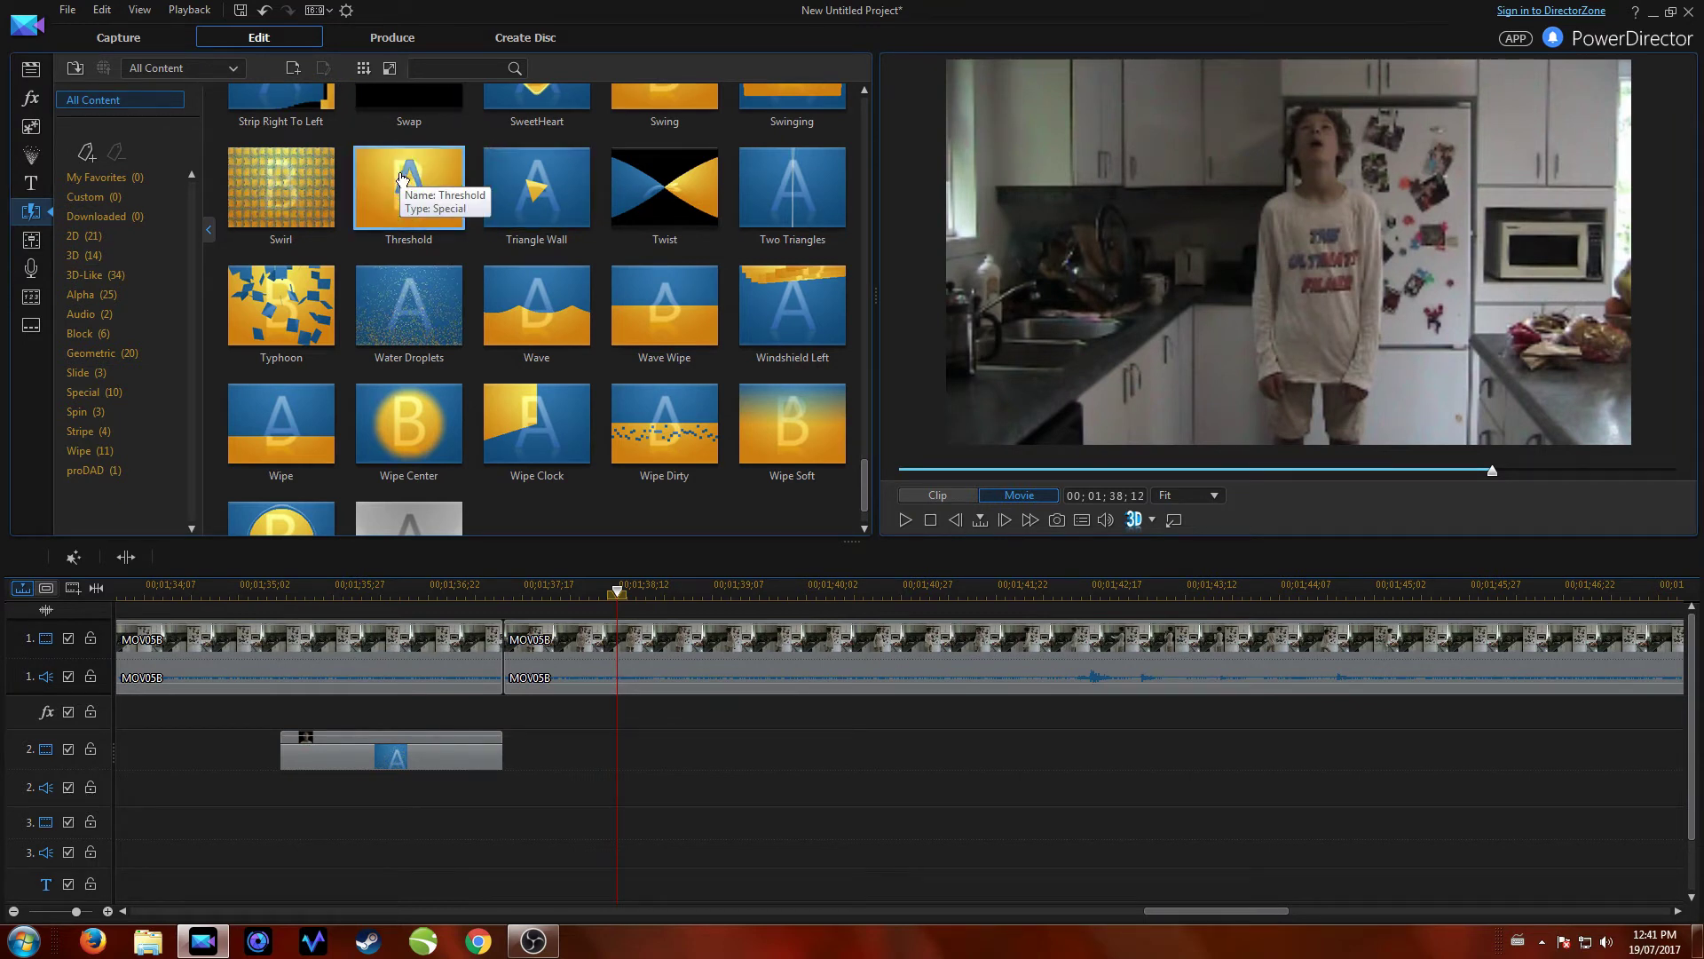
type("de")
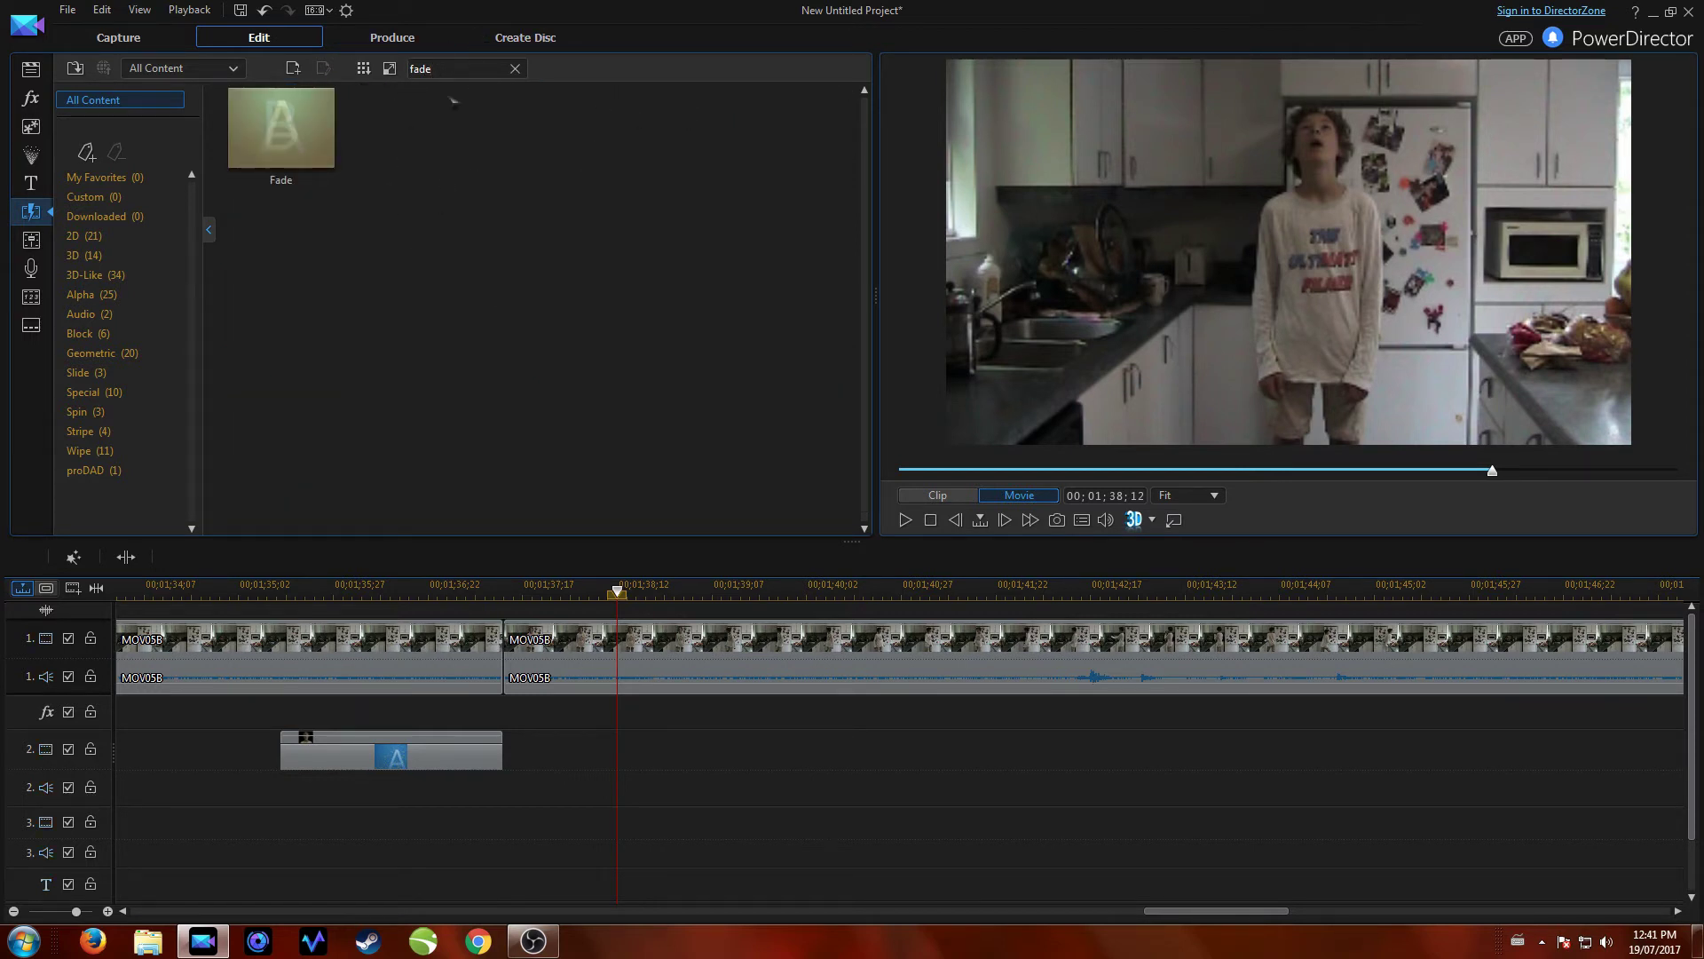
left_click_drag(280, 127, 510, 661)
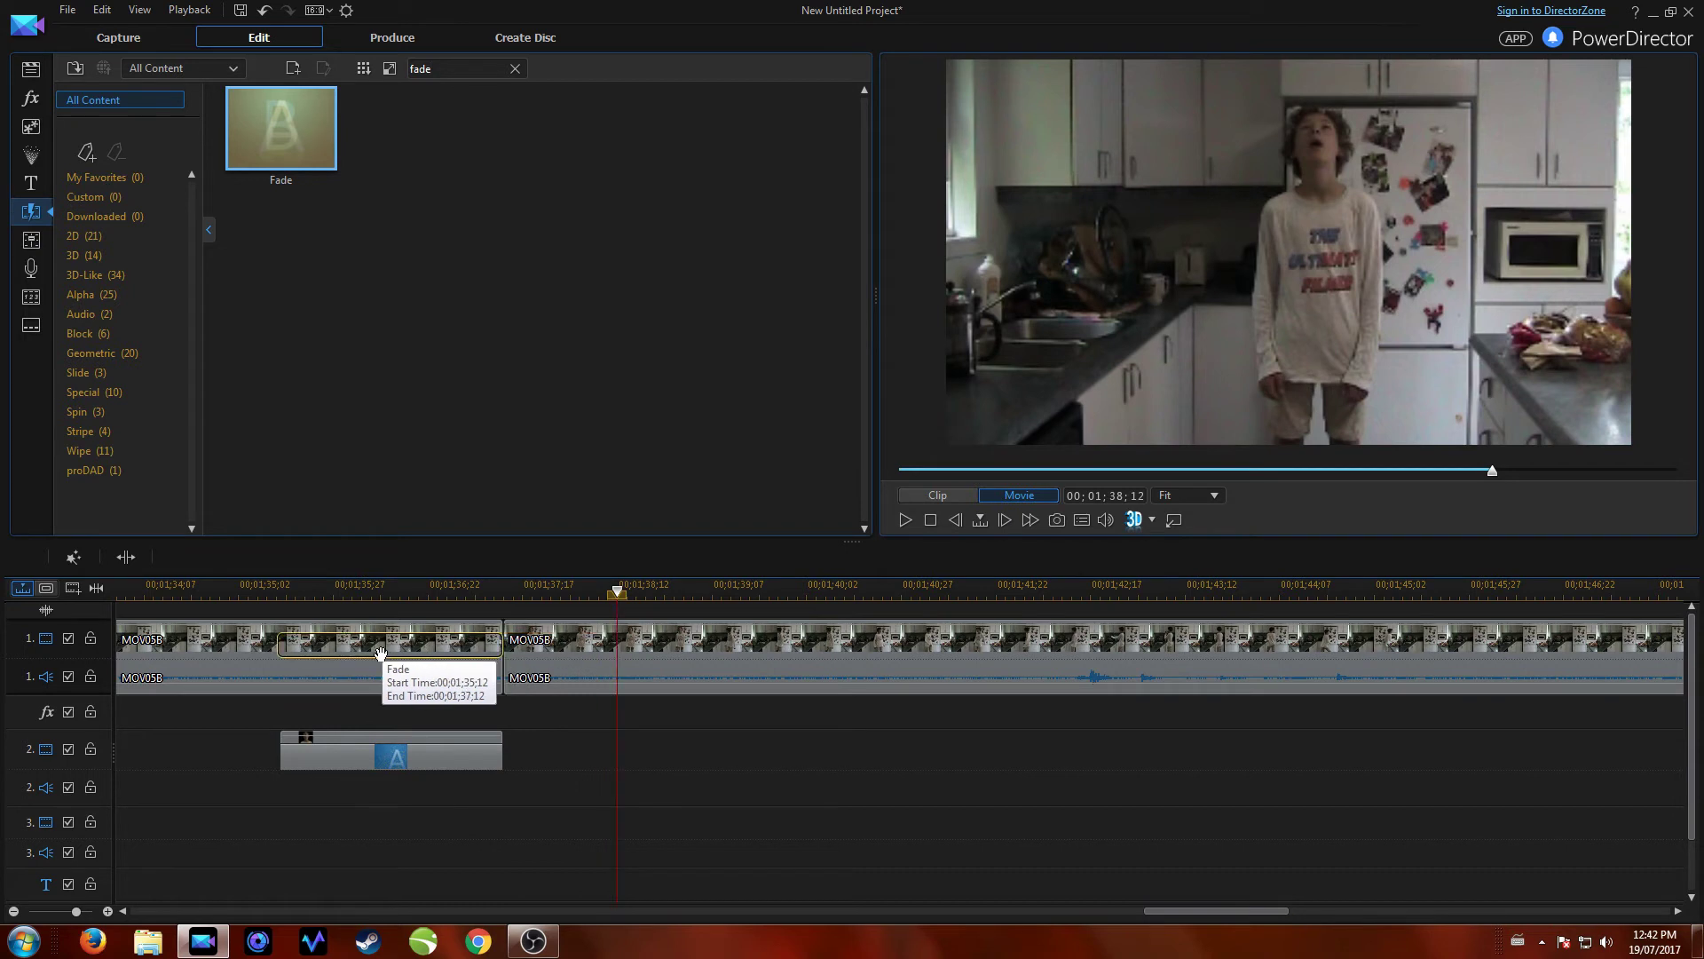
mouse_move(530, 641)
left_mouse_down()
mouse_move(629, 650)
mouse_move(558, 651)
left_mouse_up()
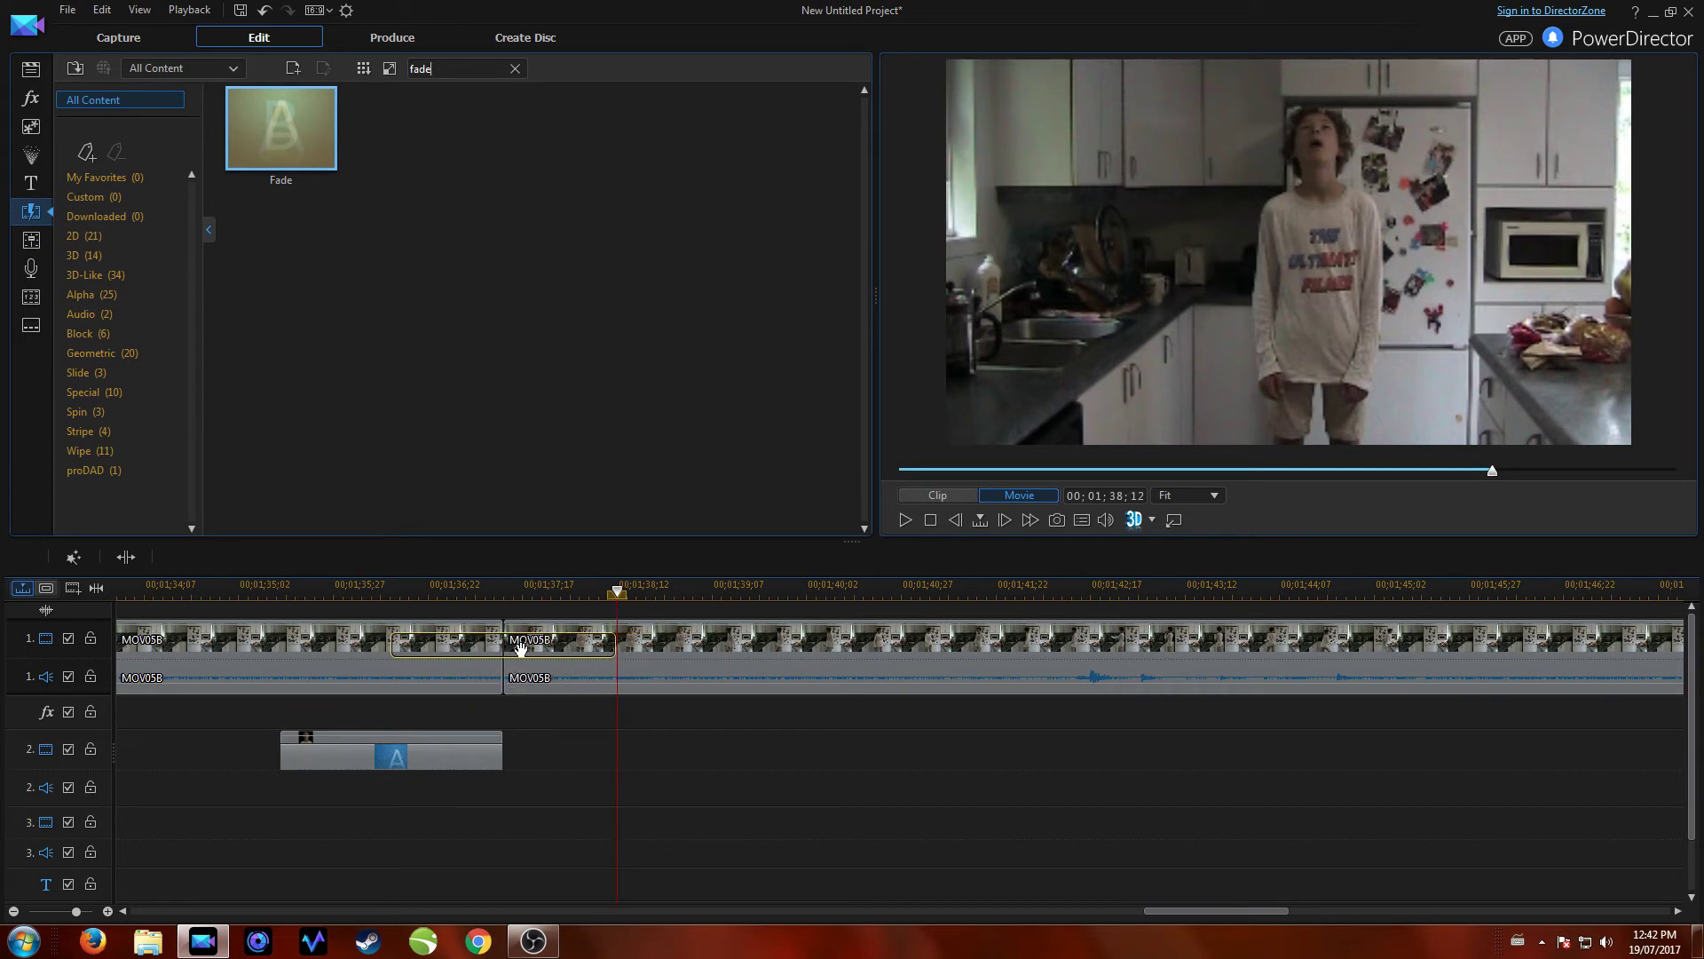
left_click_drag(520, 648, 405, 649)
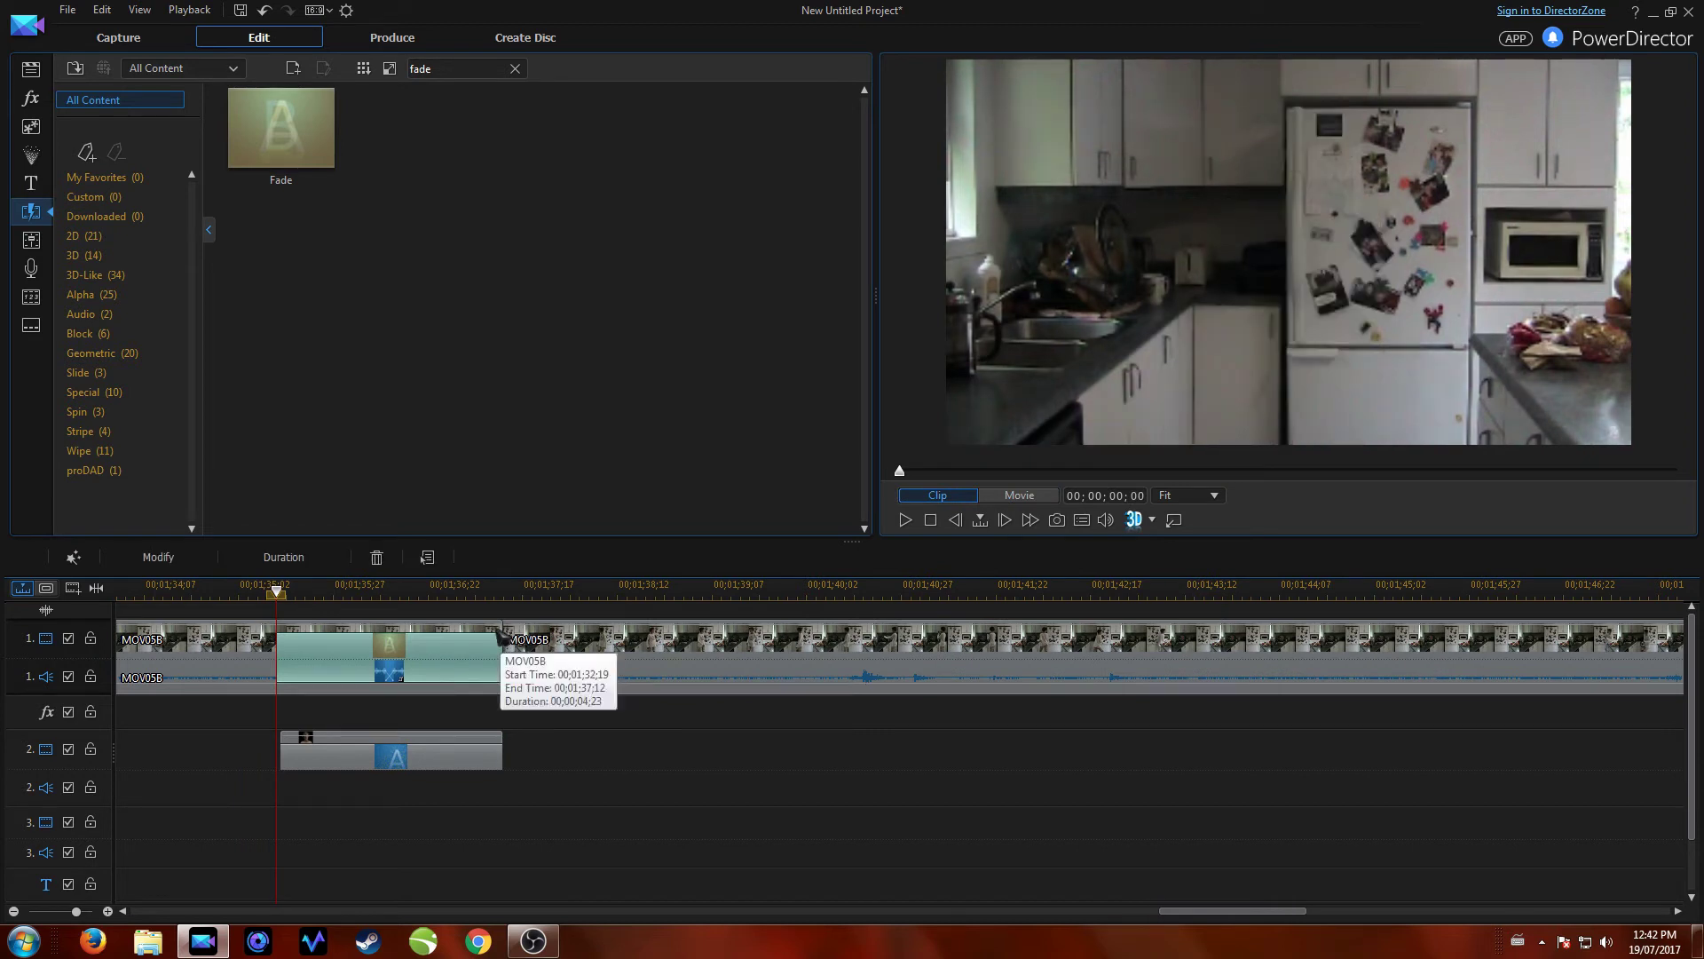
Shorten the Fade transition to start at 00;01;37;01 and move the Kitchen Freeze (0) clip back to end with the fade.
left_click_drag(278, 655, 462, 657)
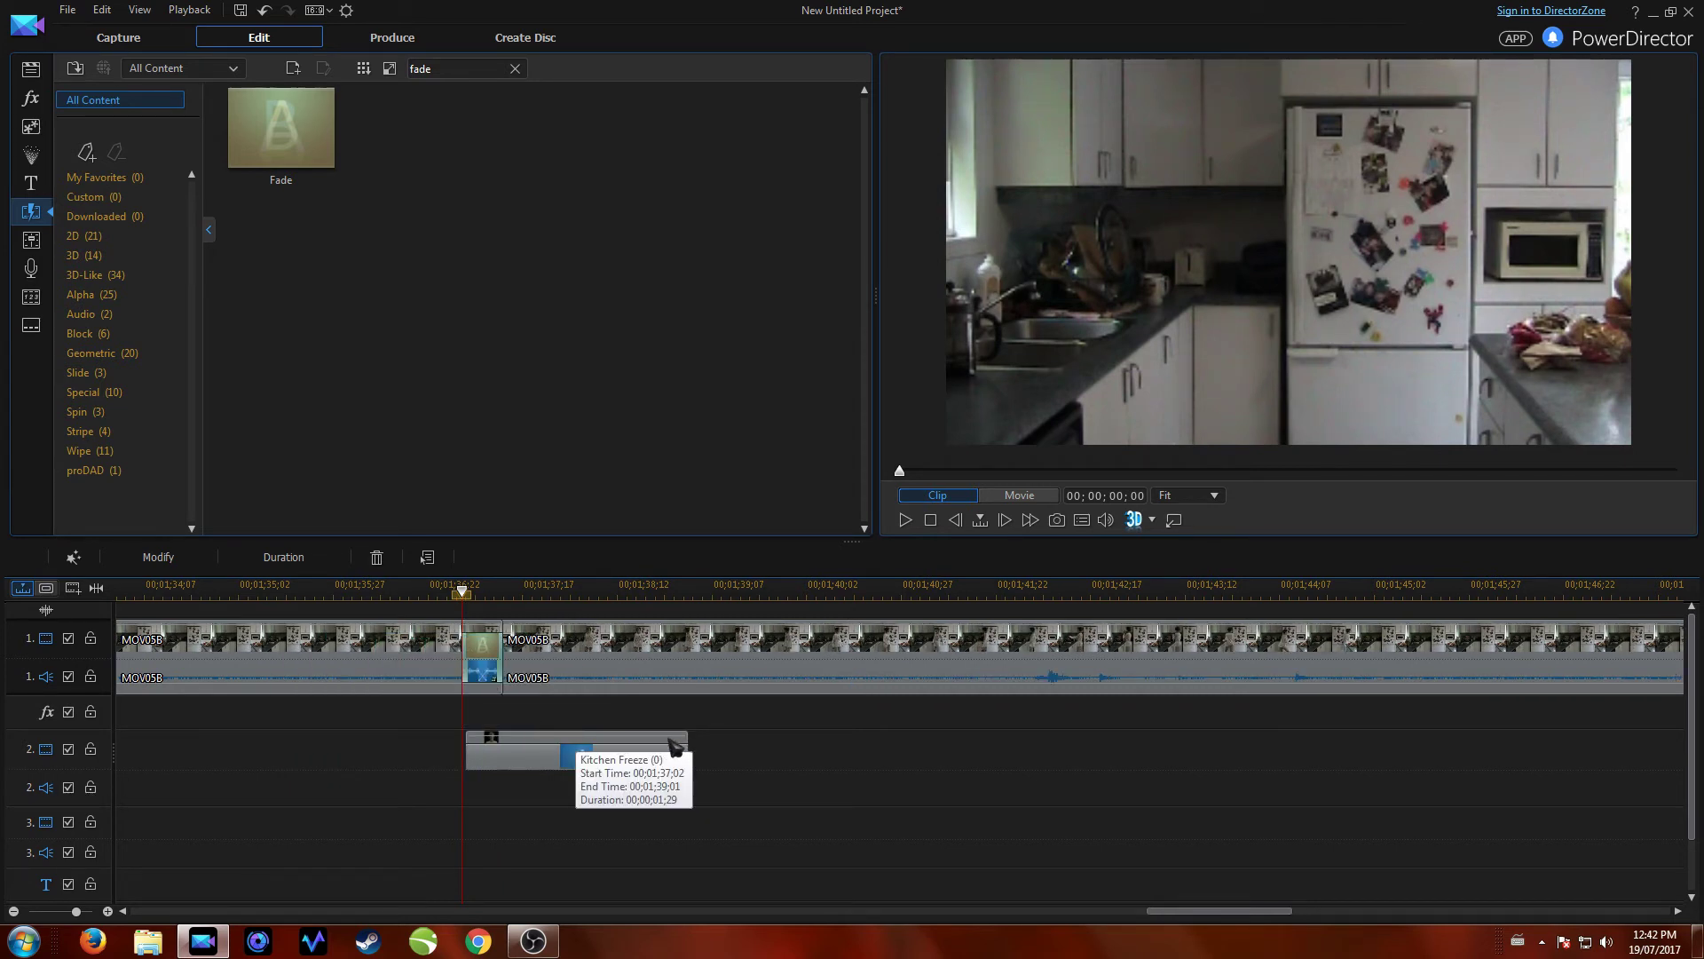
left_click_drag(639, 749, 470, 738)
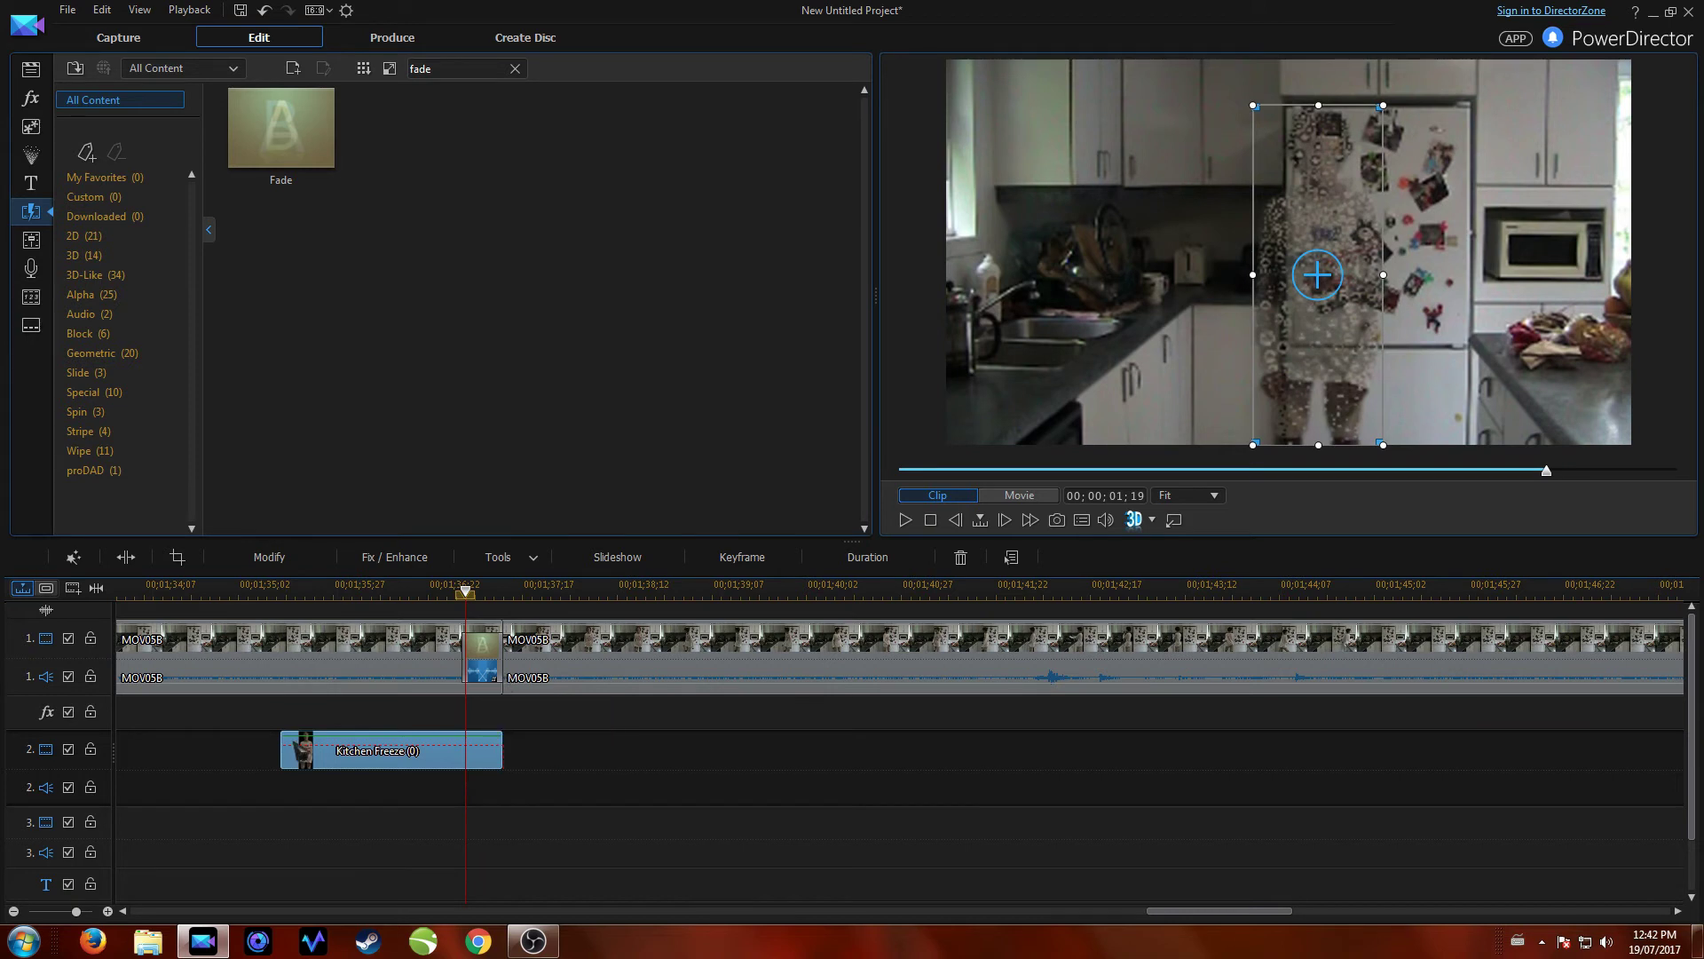
left_click(485, 655)
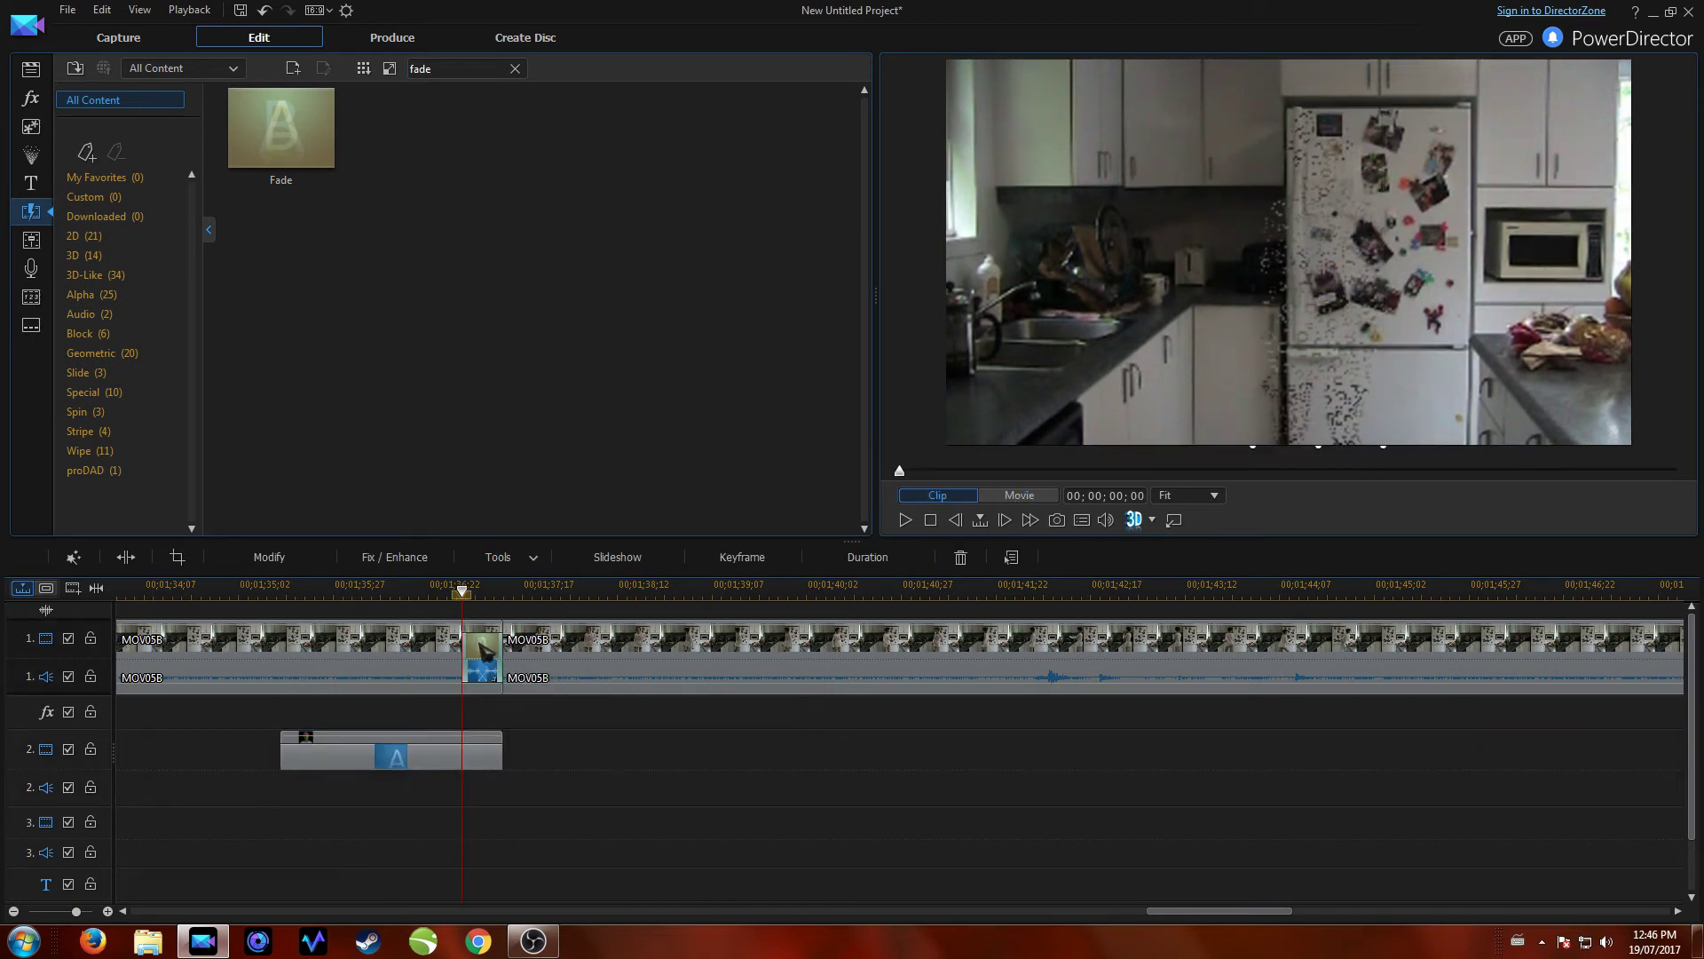
Play the sequence from 00;01;34;26 past the Fade transition and inspect individual frames around its end.
left_click_drag(462, 592, 448, 683)
left_click(448, 684)
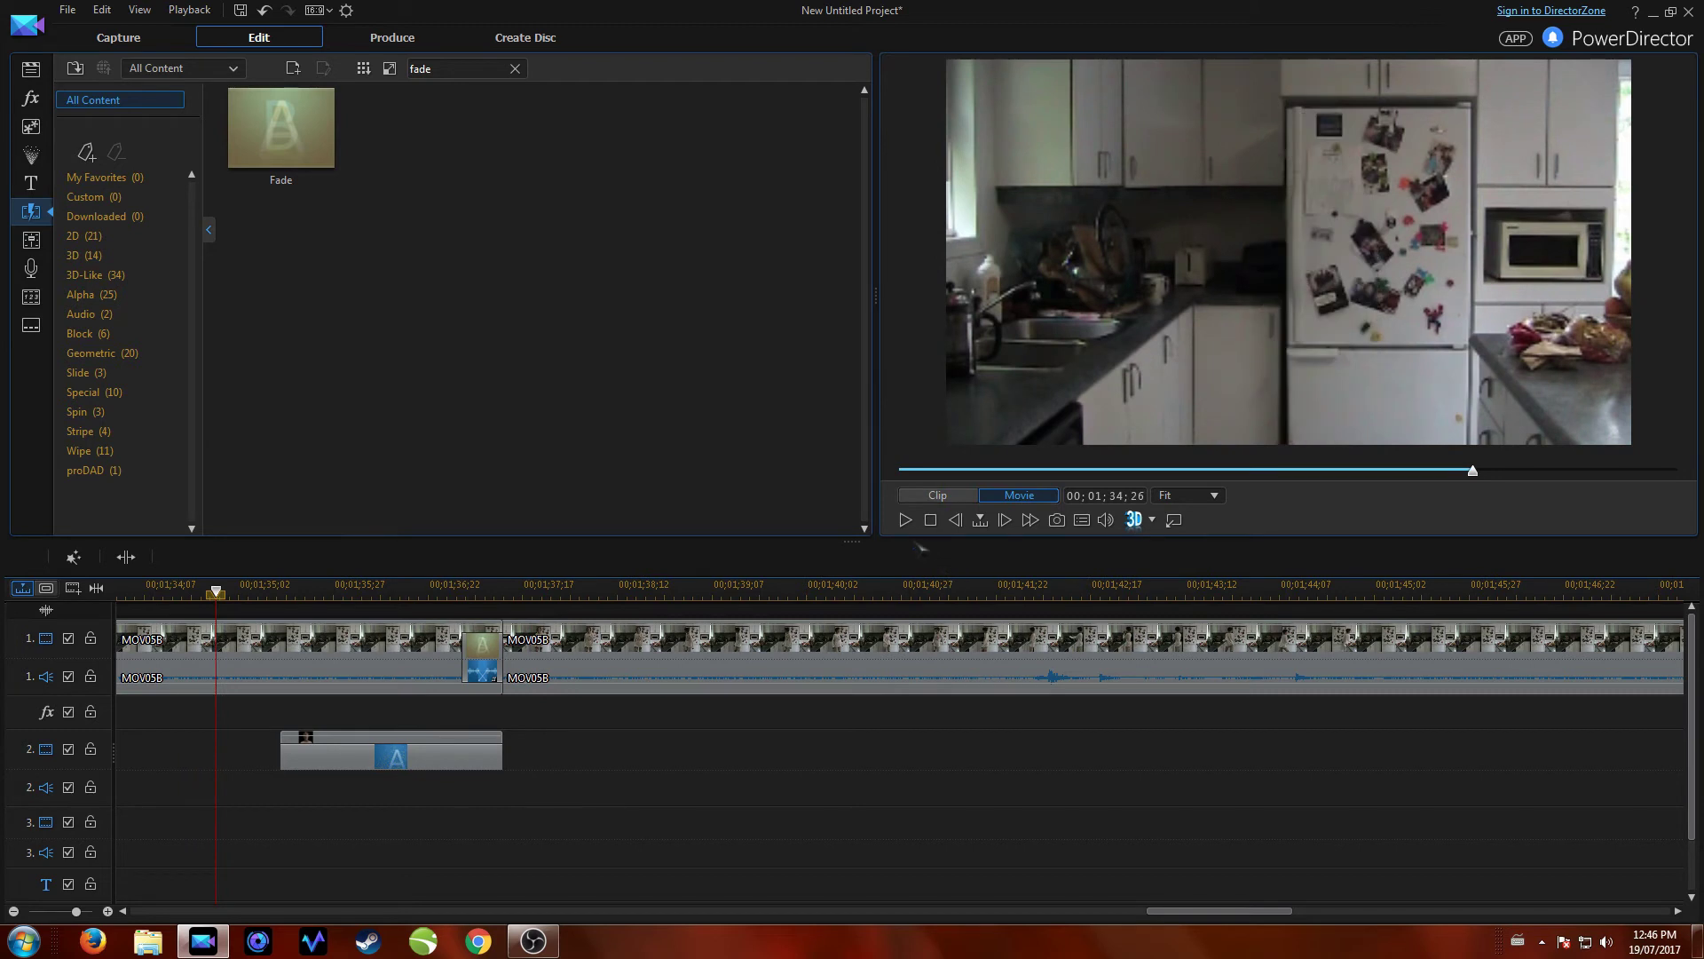
left_click(917, 527)
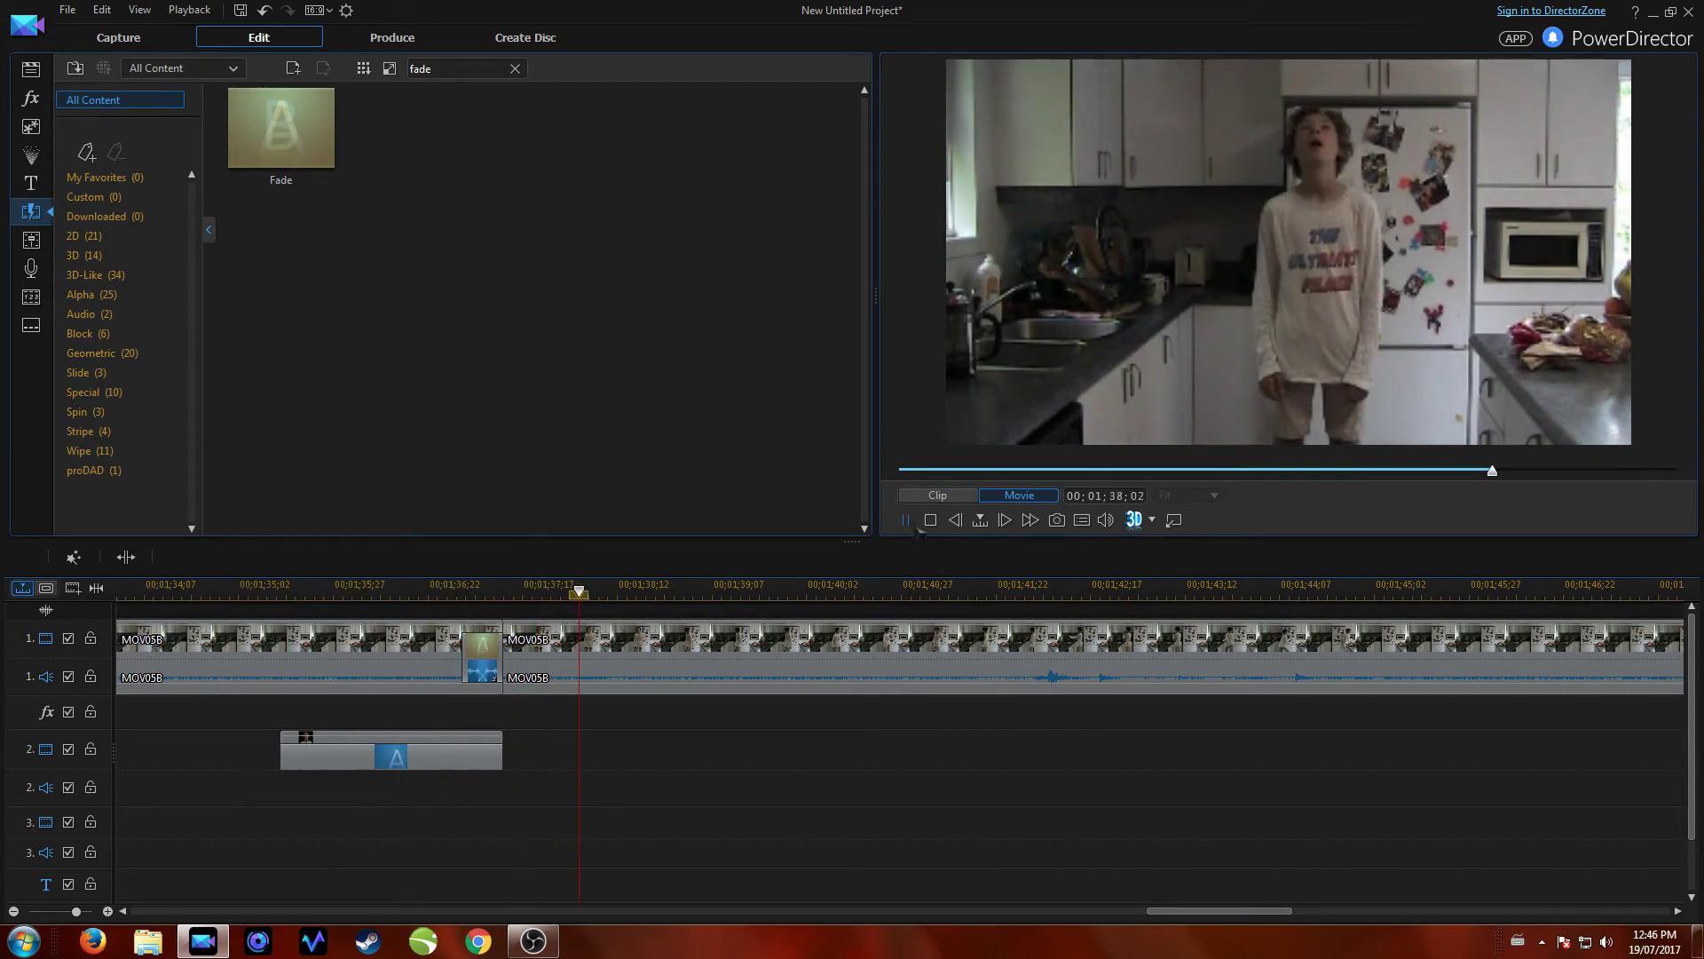
left_click(1006, 520)
left_click(1006, 522)
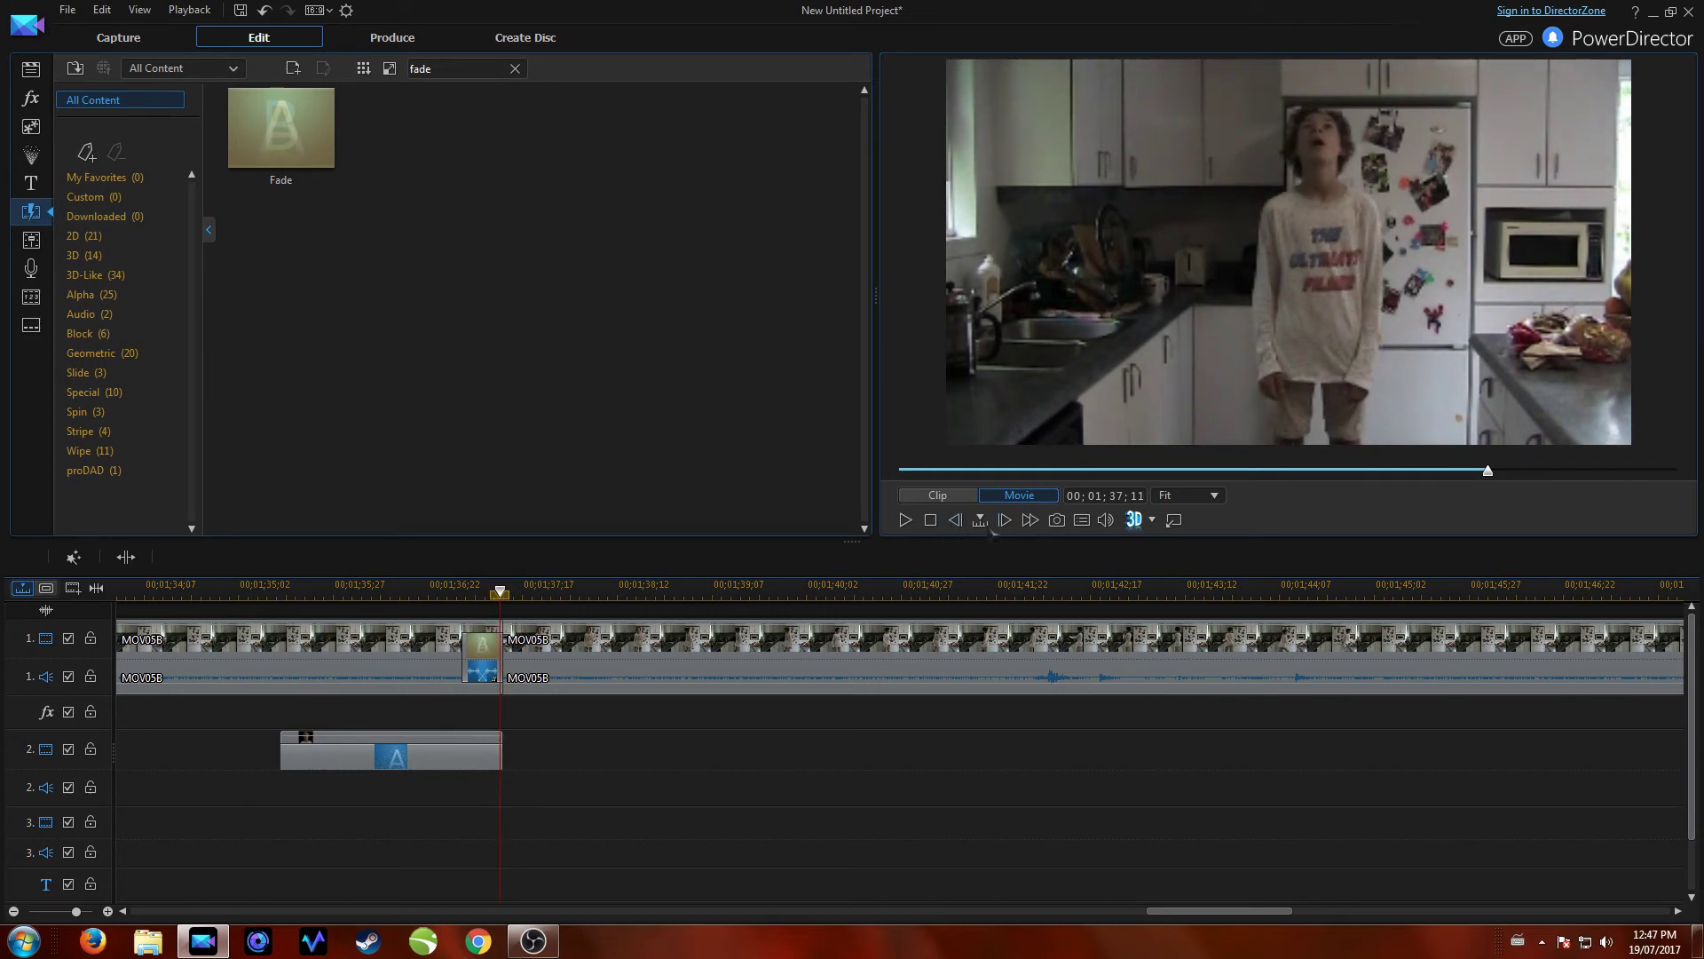
left_click(1006, 522)
Replay the sequence from shortly before the Fade transition to 00;01;37;29.
left_click(423, 590)
left_click(906, 526)
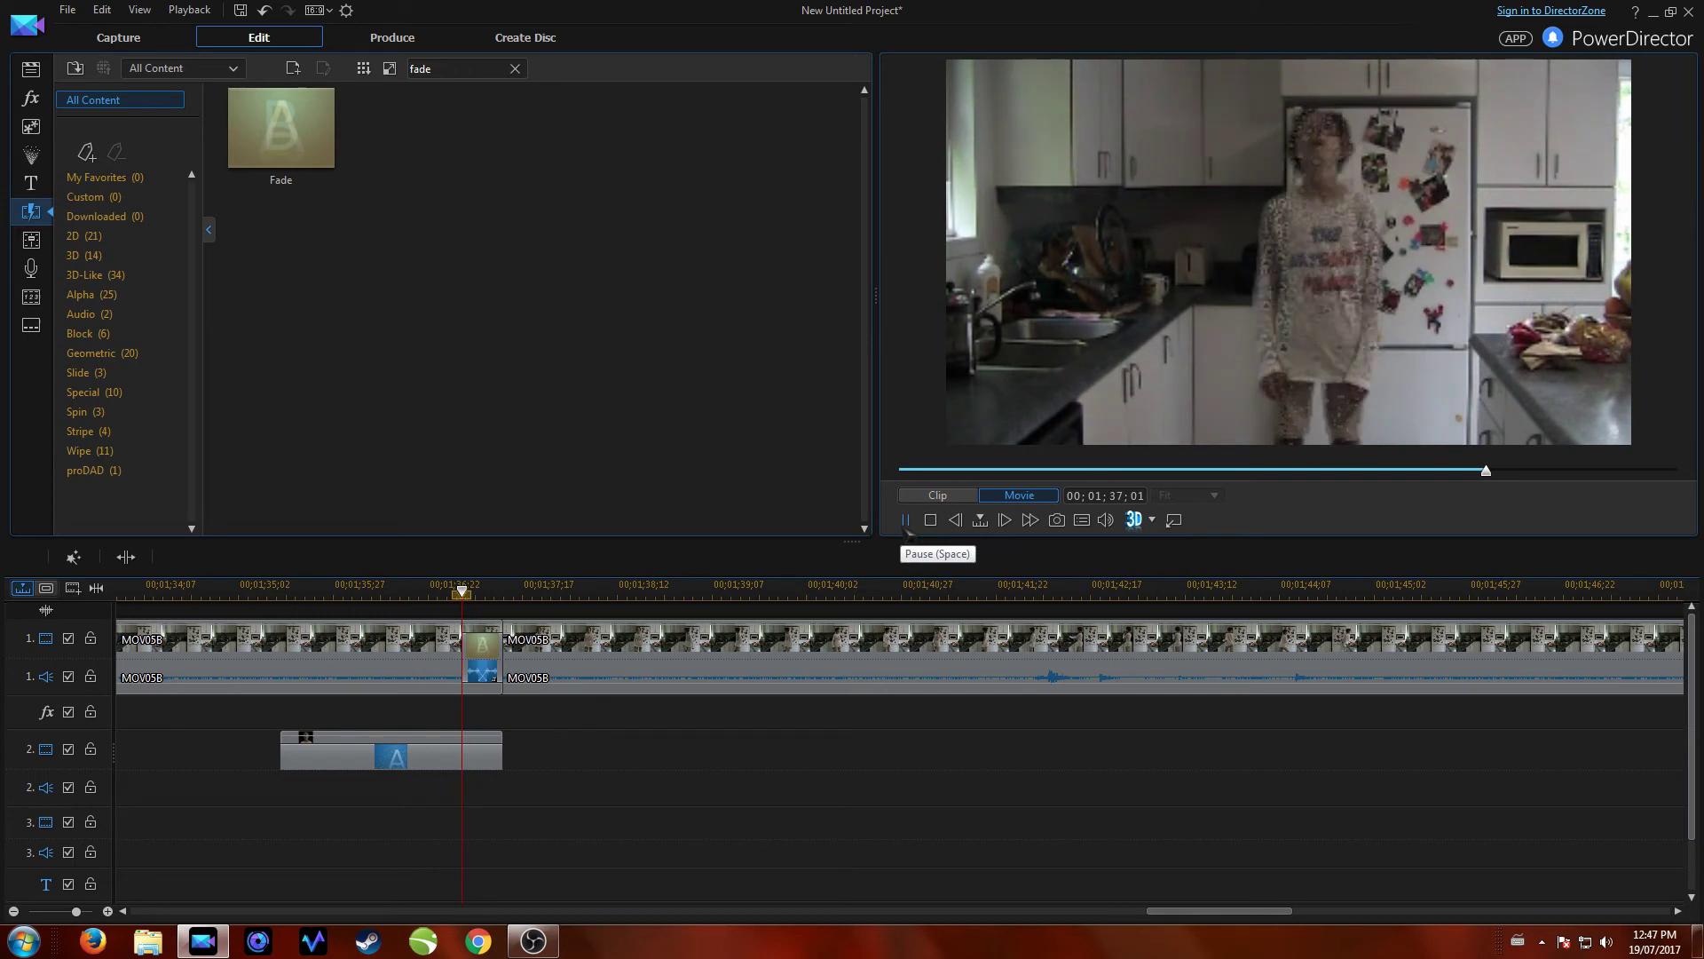
left_click(906, 526)
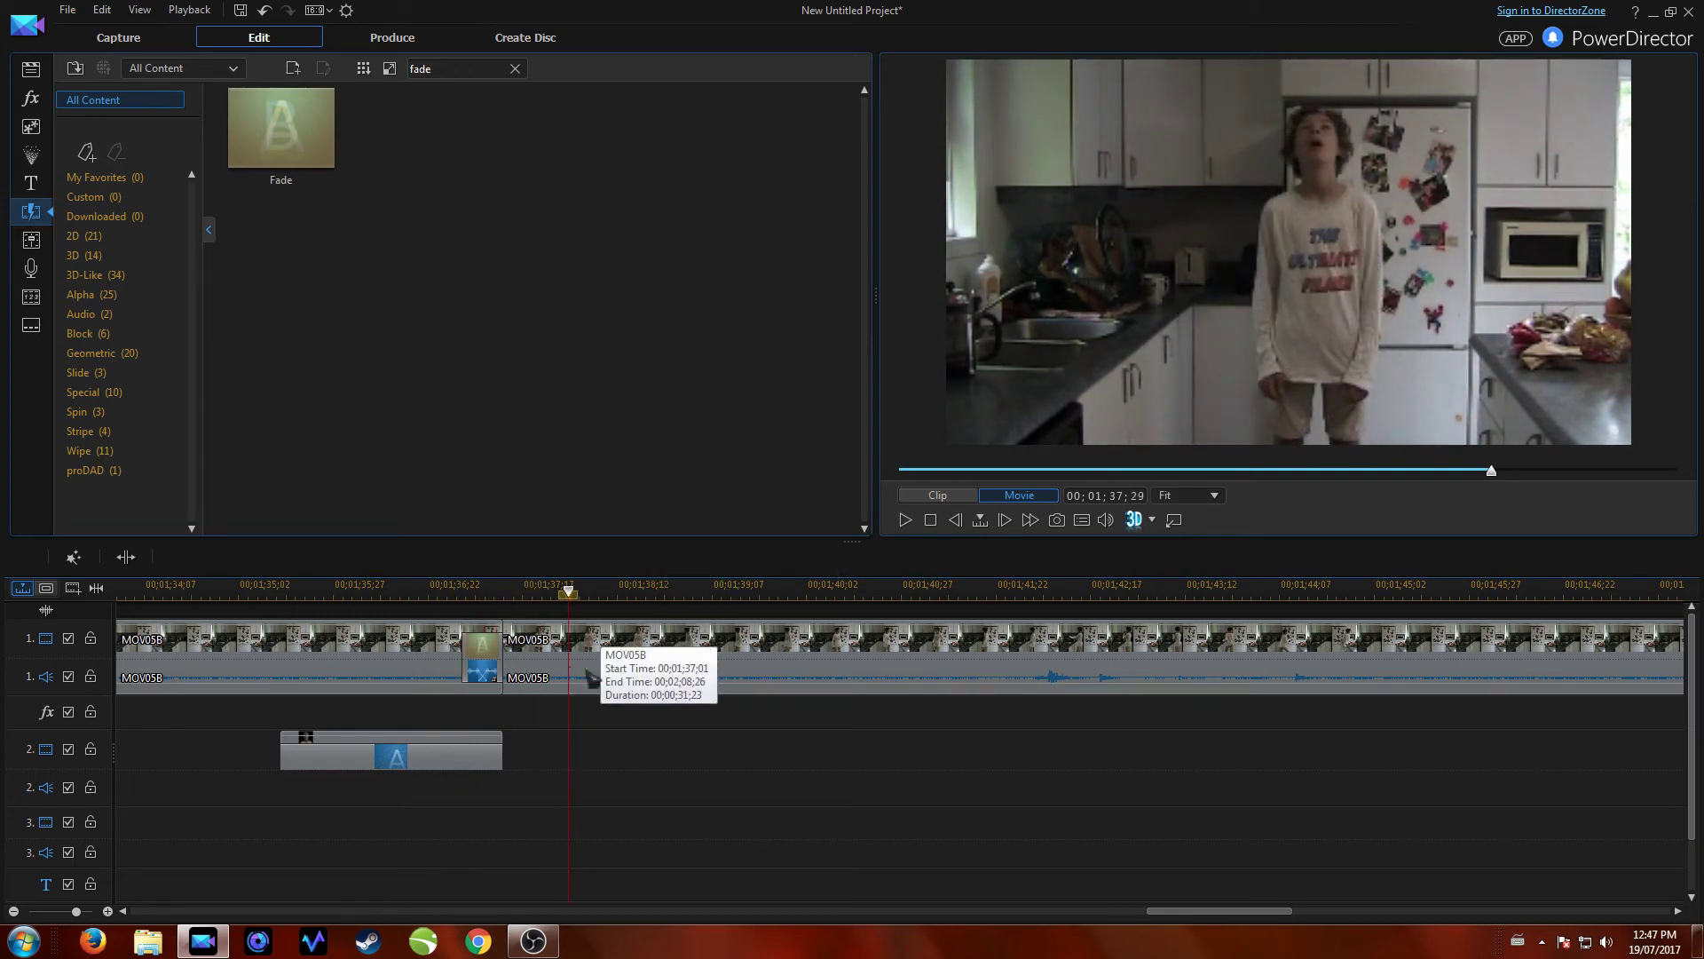
Copy the Kitchen Freeze (0) clip and paste the duplicate on video track 2 at 00;01;37;18.
left_click(442, 749)
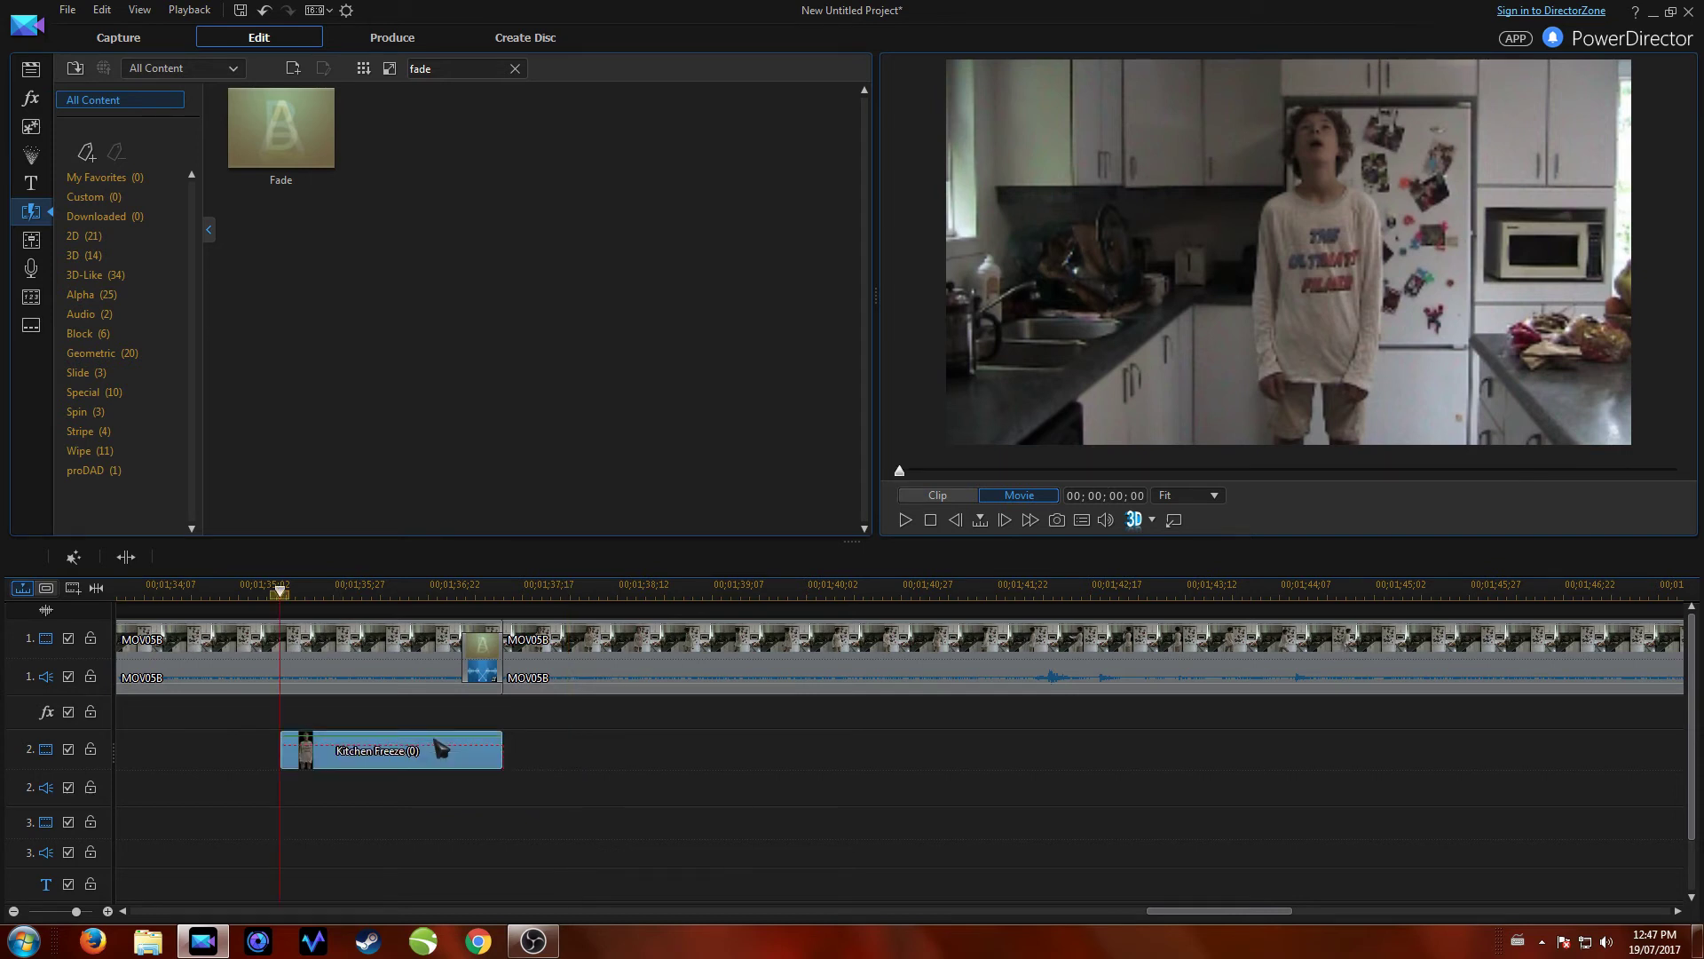
right_click(441, 749)
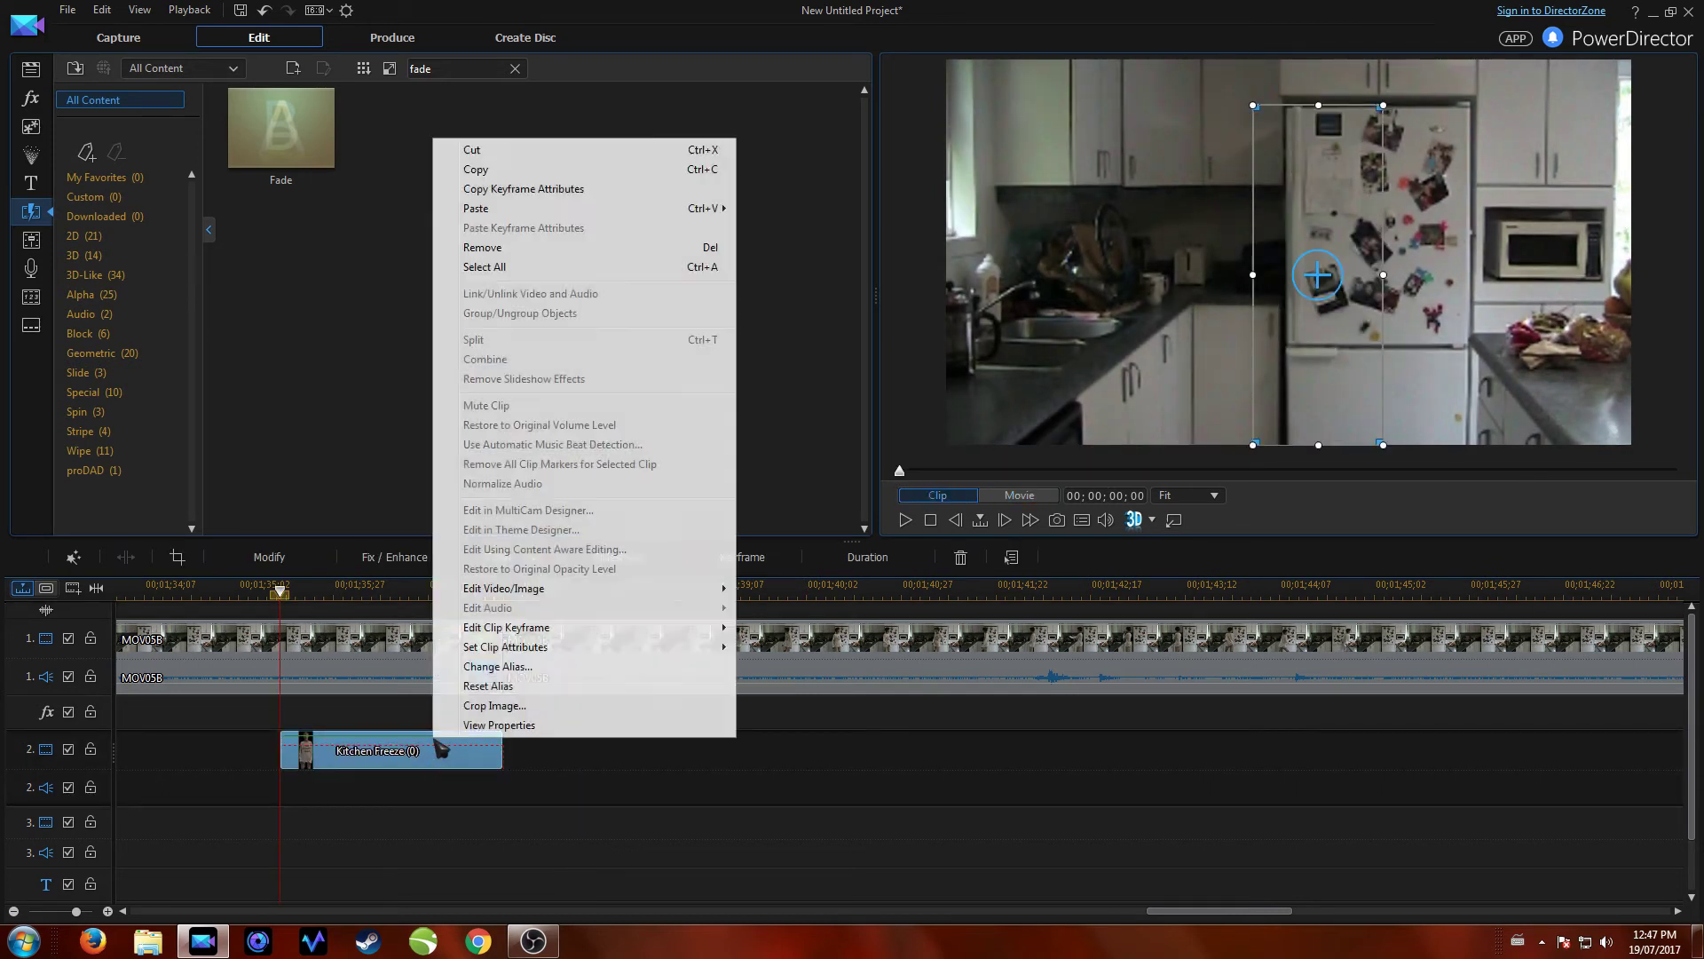
left_click(476, 169)
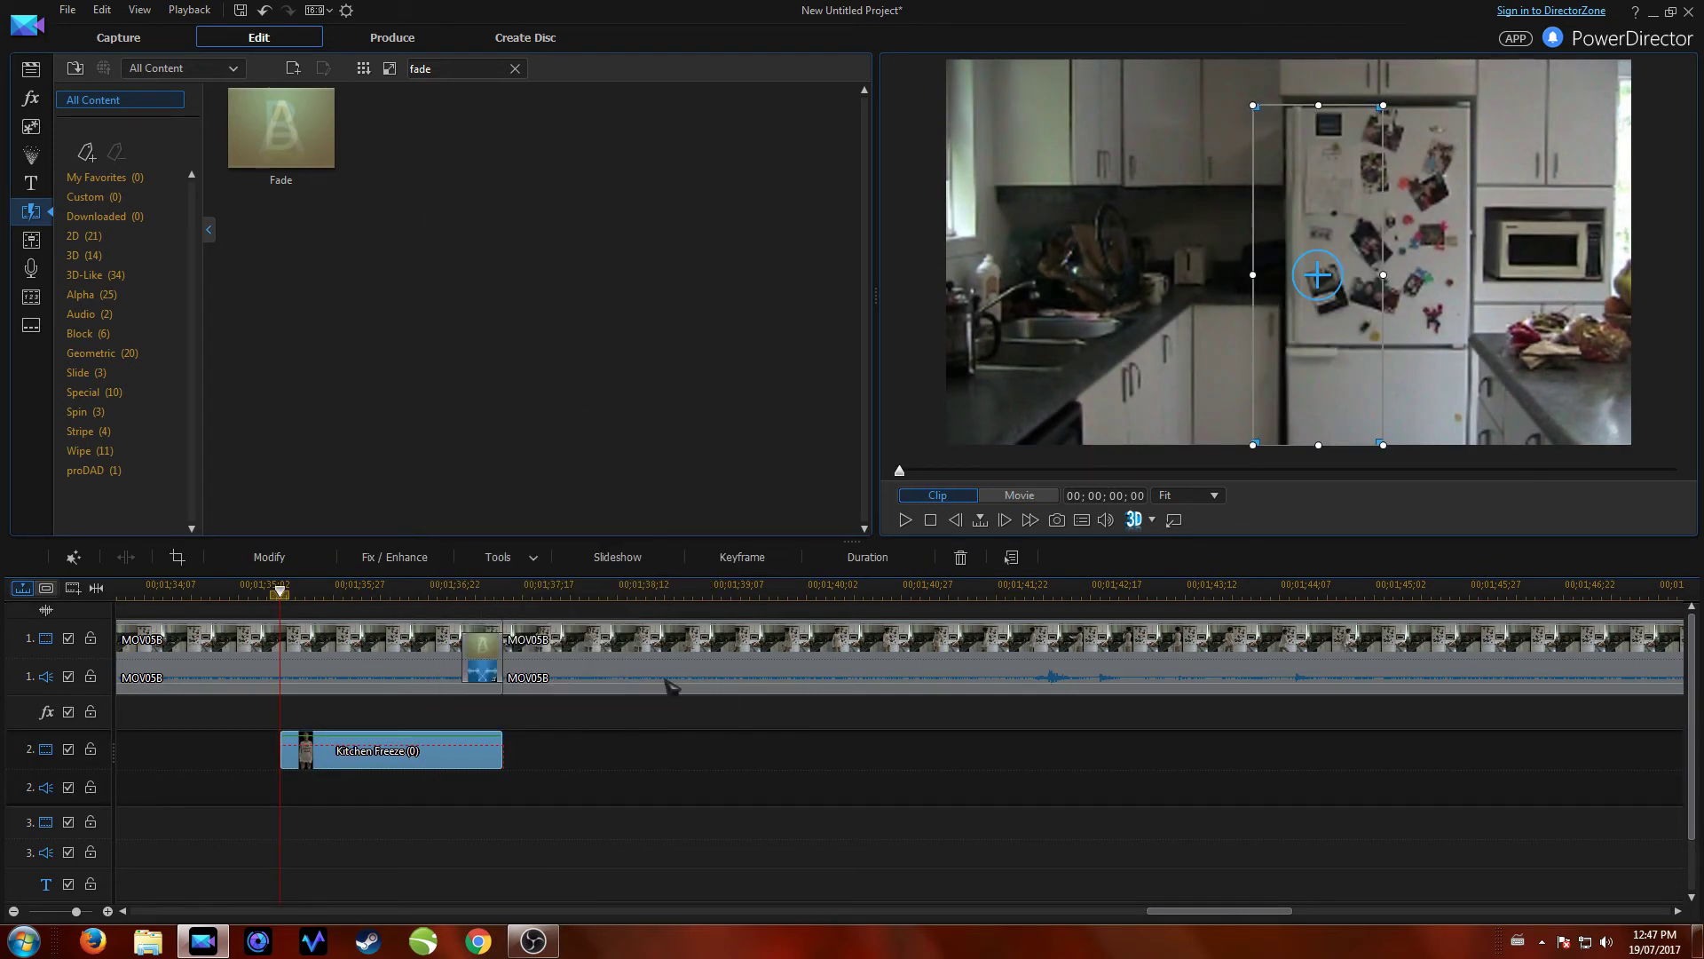
left_click(526, 593)
left_click(533, 656)
left_click_drag(539, 706, 532, 652)
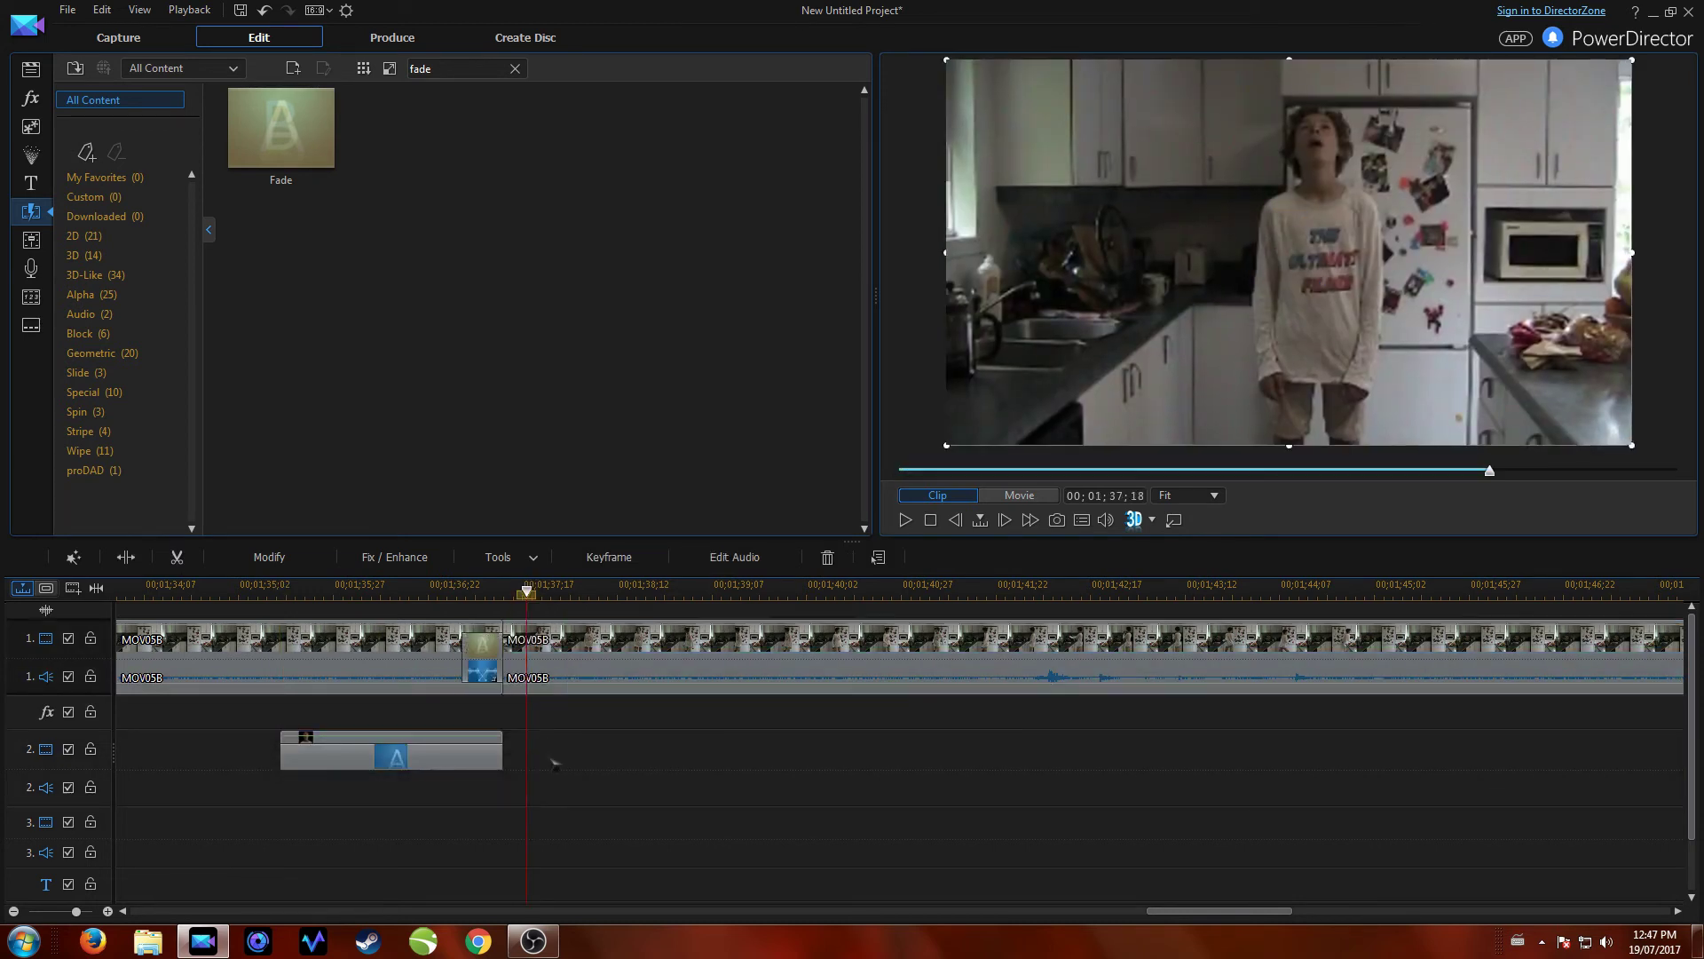
right_click(553, 763)
left_click(622, 463)
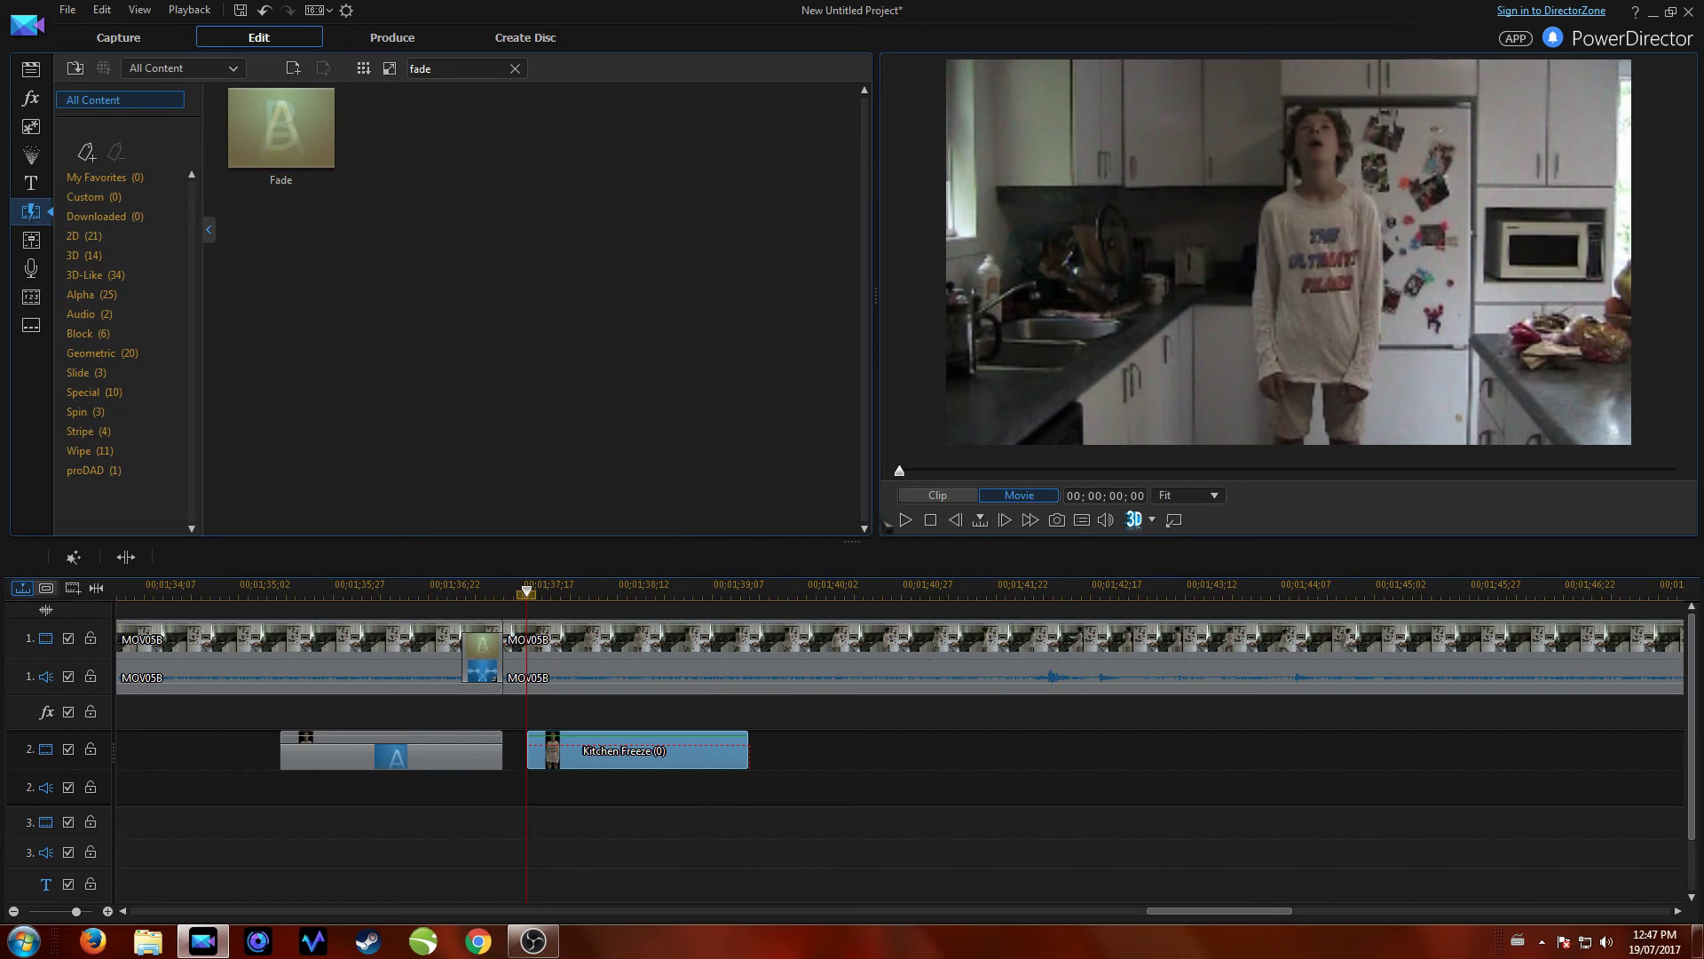
Move the duplicate Kitchen Freeze (0) clip on video track 2 to start at 00;01;37;12, directly behind the first one, and select its transition.
left_click(639, 750)
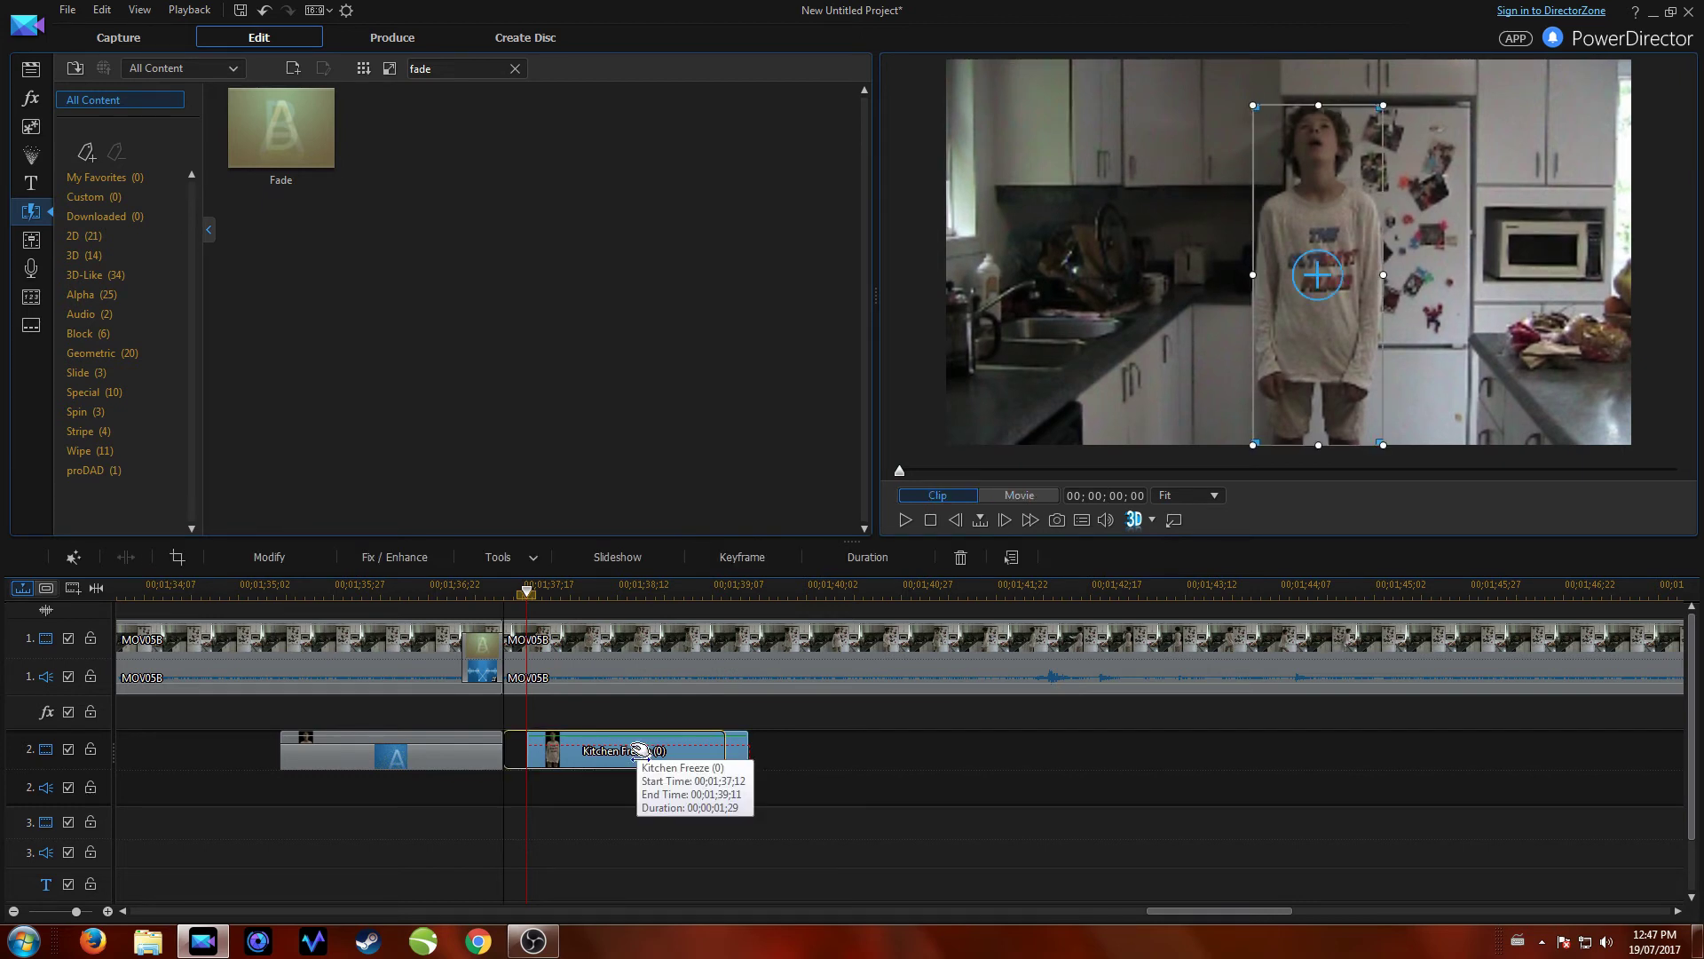
left_click_drag(639, 750, 614, 750)
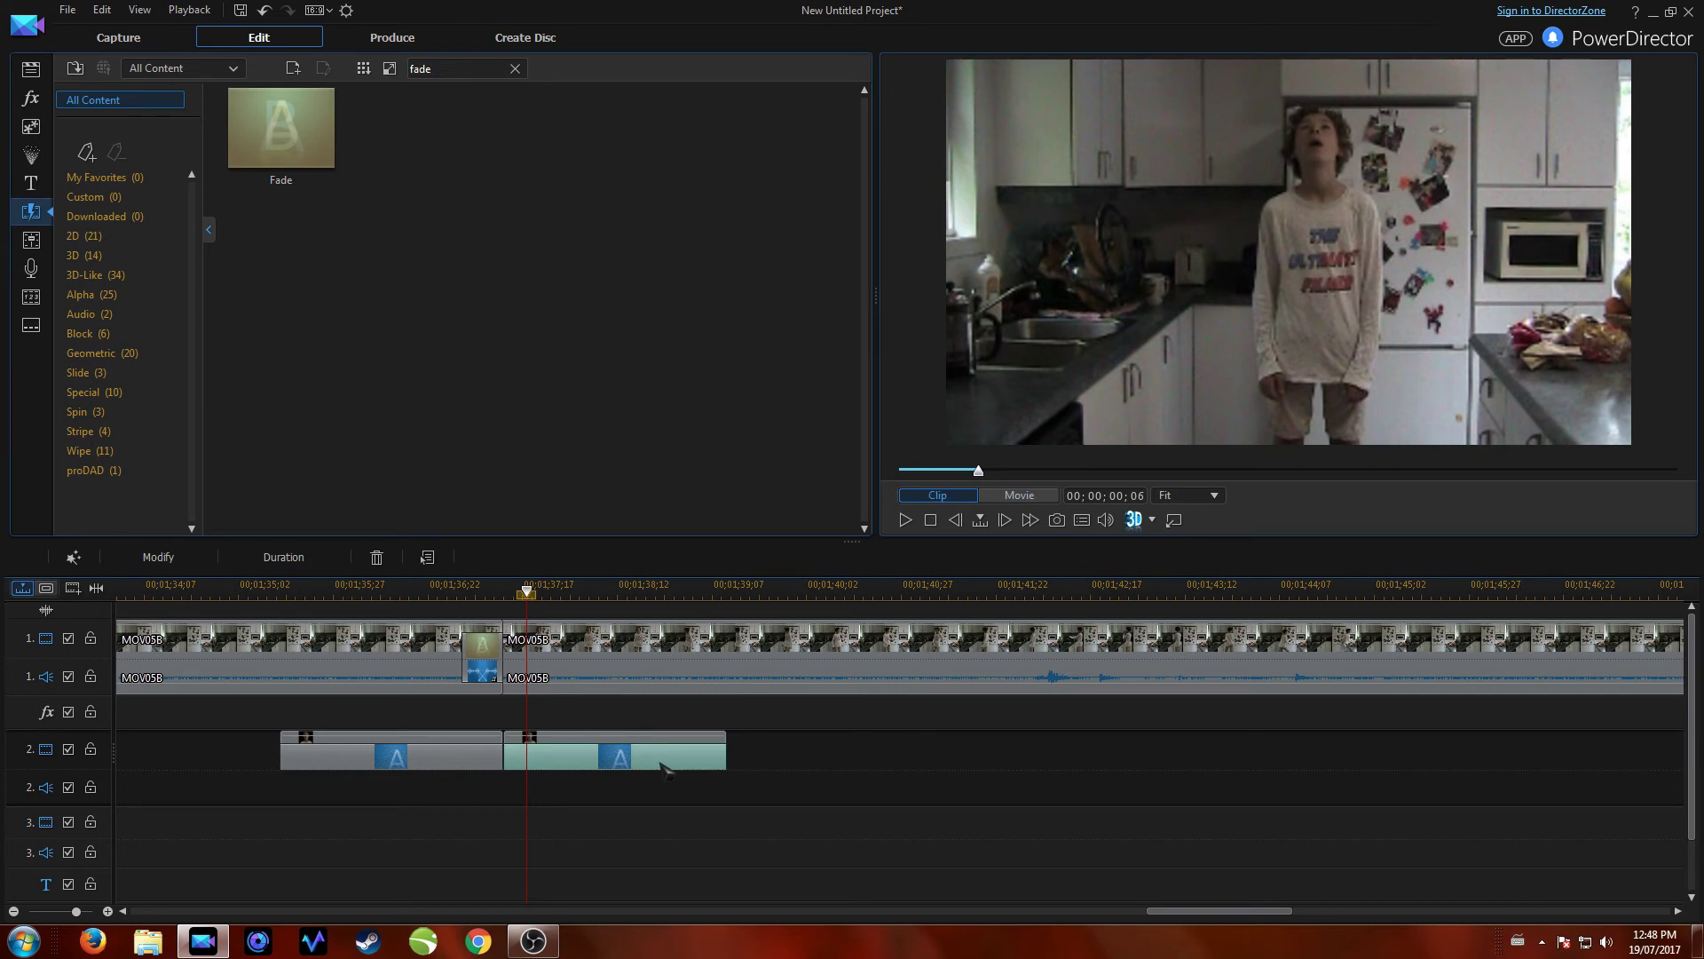
left_click(646, 754)
Shorten the duplicate freeze clip to a few frames and replace its transition with a Fade running from 00;01;37;15 to 00;01;37;18.
left_click_drag(565, 778, 524, 753)
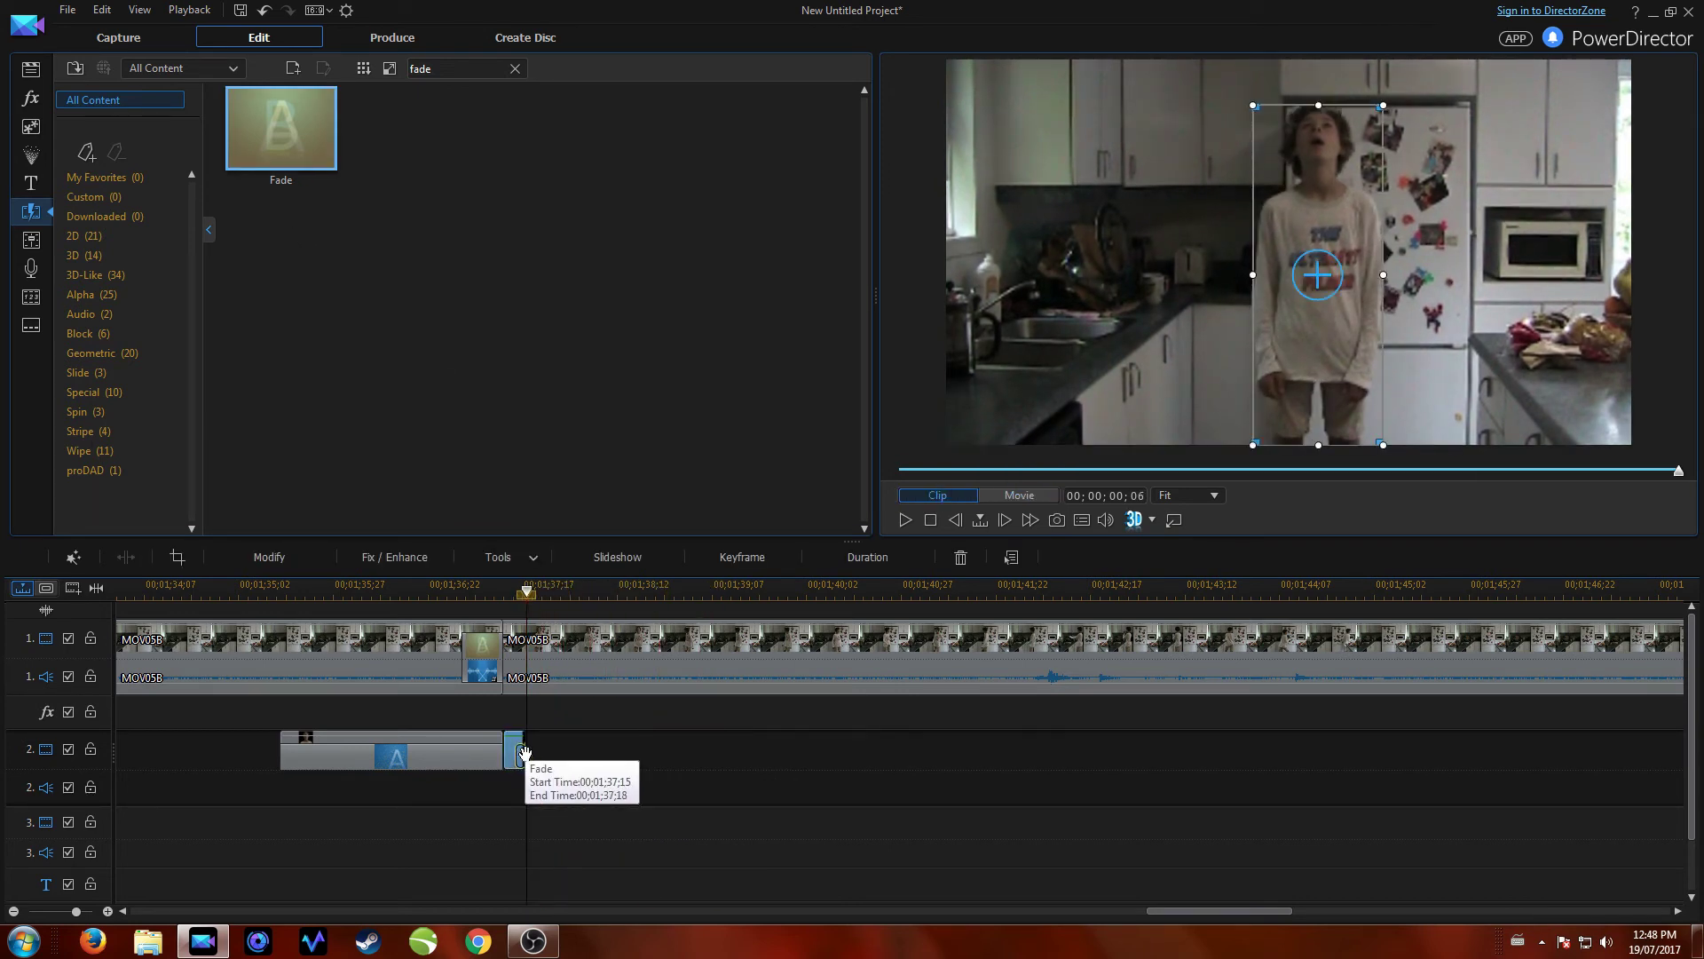
left_click(524, 781)
scroll(525, 781, "up", 2)
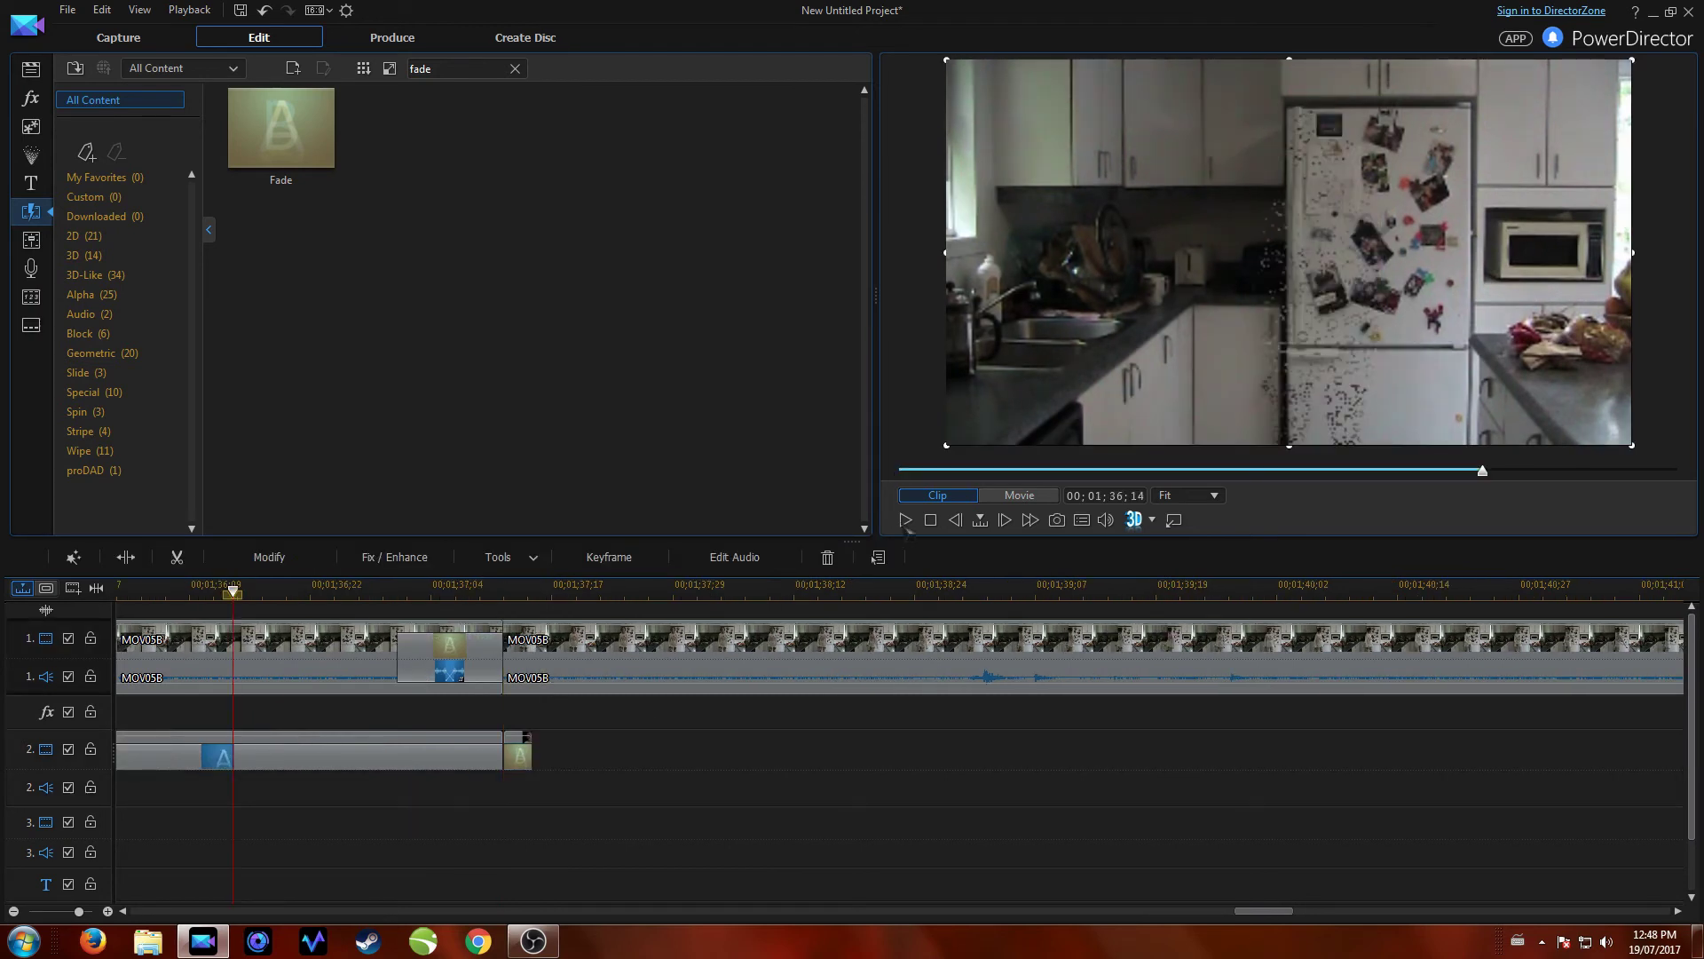
Preview the sequence from 00;01;36;14 through the freeze overlay and extend the short duplicate clip with its Fade slightly.
left_click(906, 522)
left_click(537, 755)
left_click(531, 762)
left_click_drag(531, 762, 524, 618)
left_click(121, 591)
Search the video effects for flare and apply Lens Flare to the second MOV05B clip on video track 1.
left_click(587, 662)
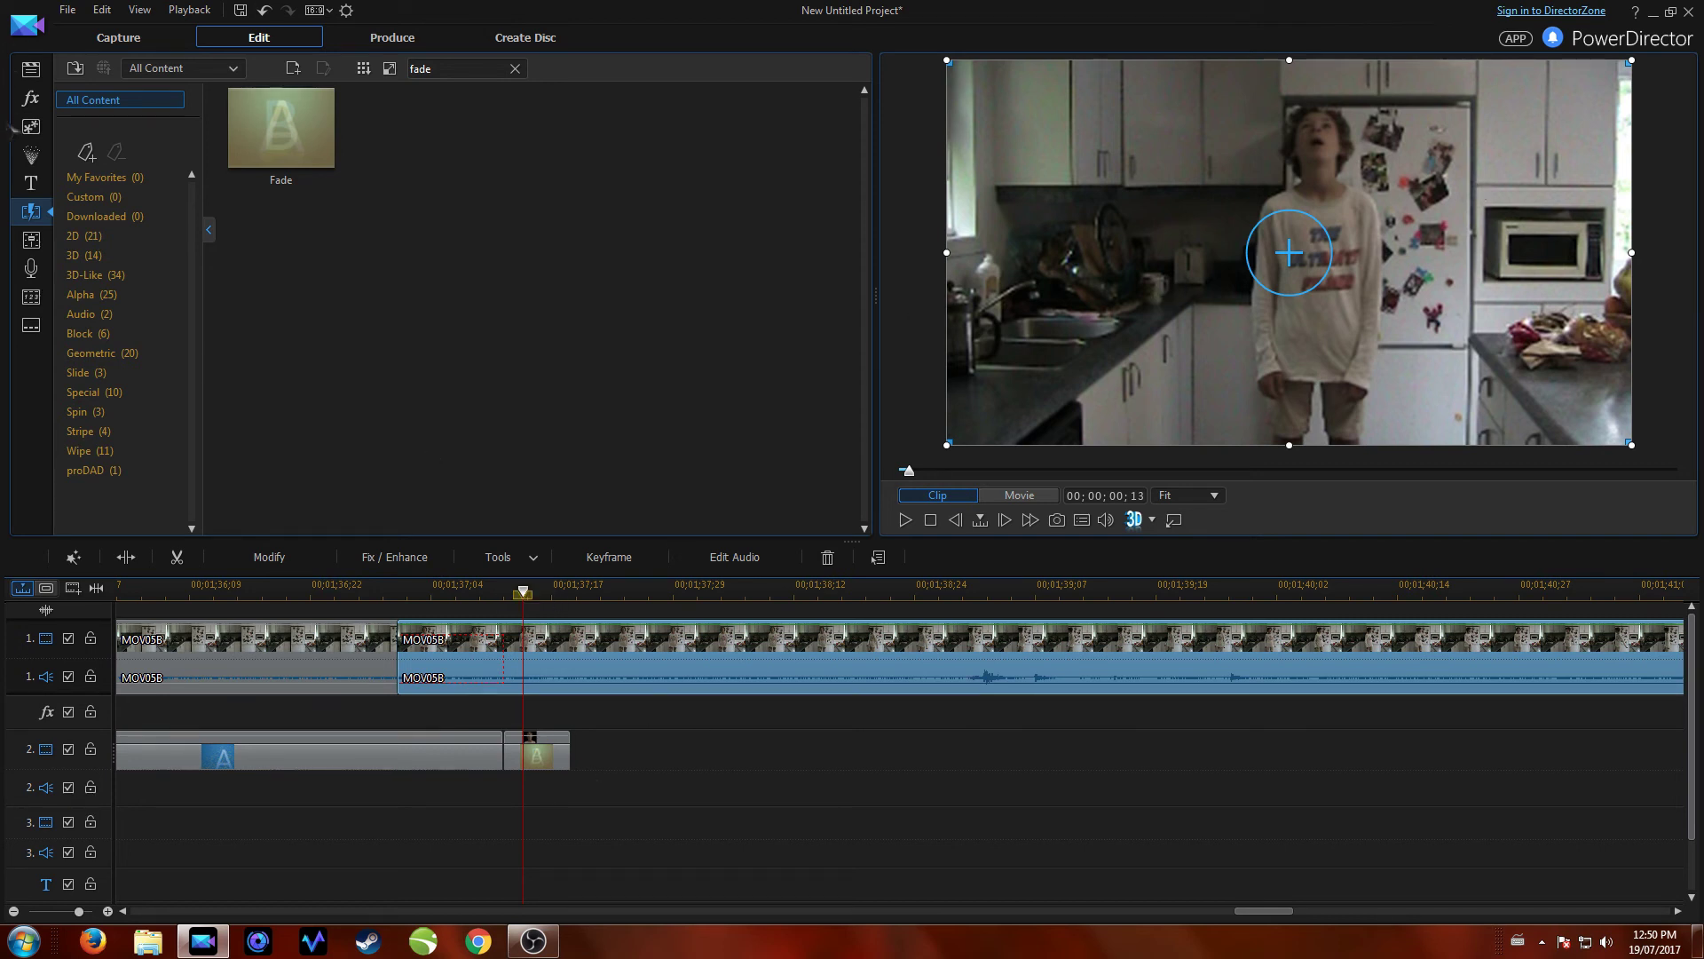
left_click(30, 98)
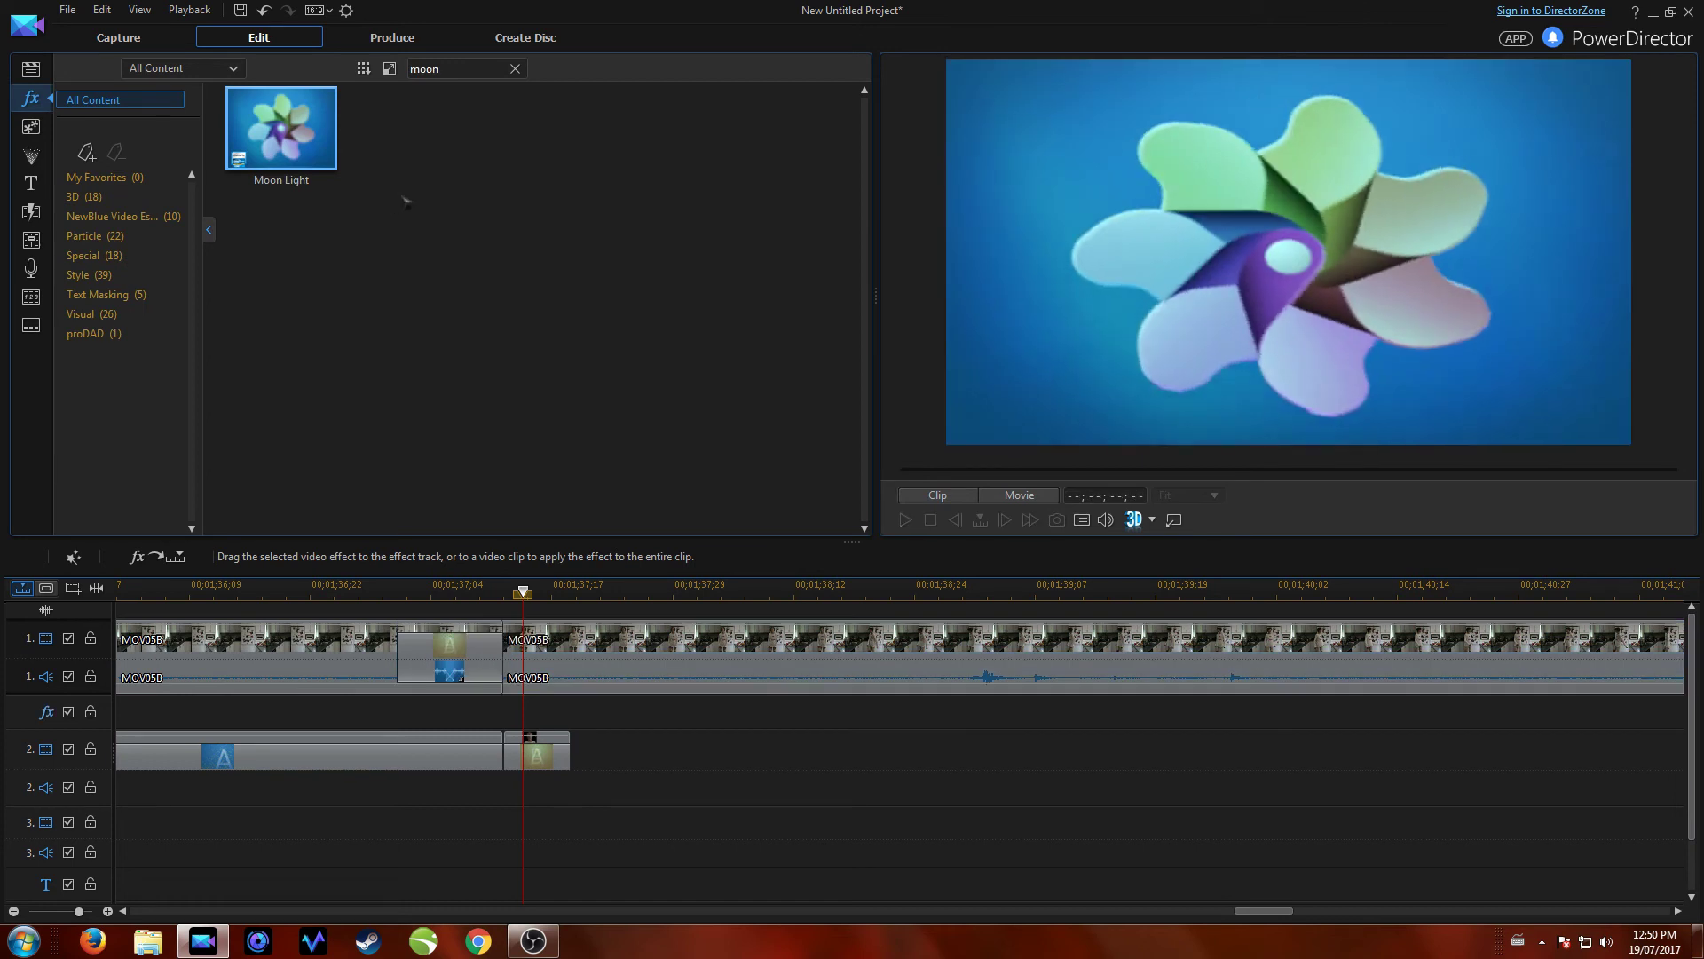
left_click(515, 68)
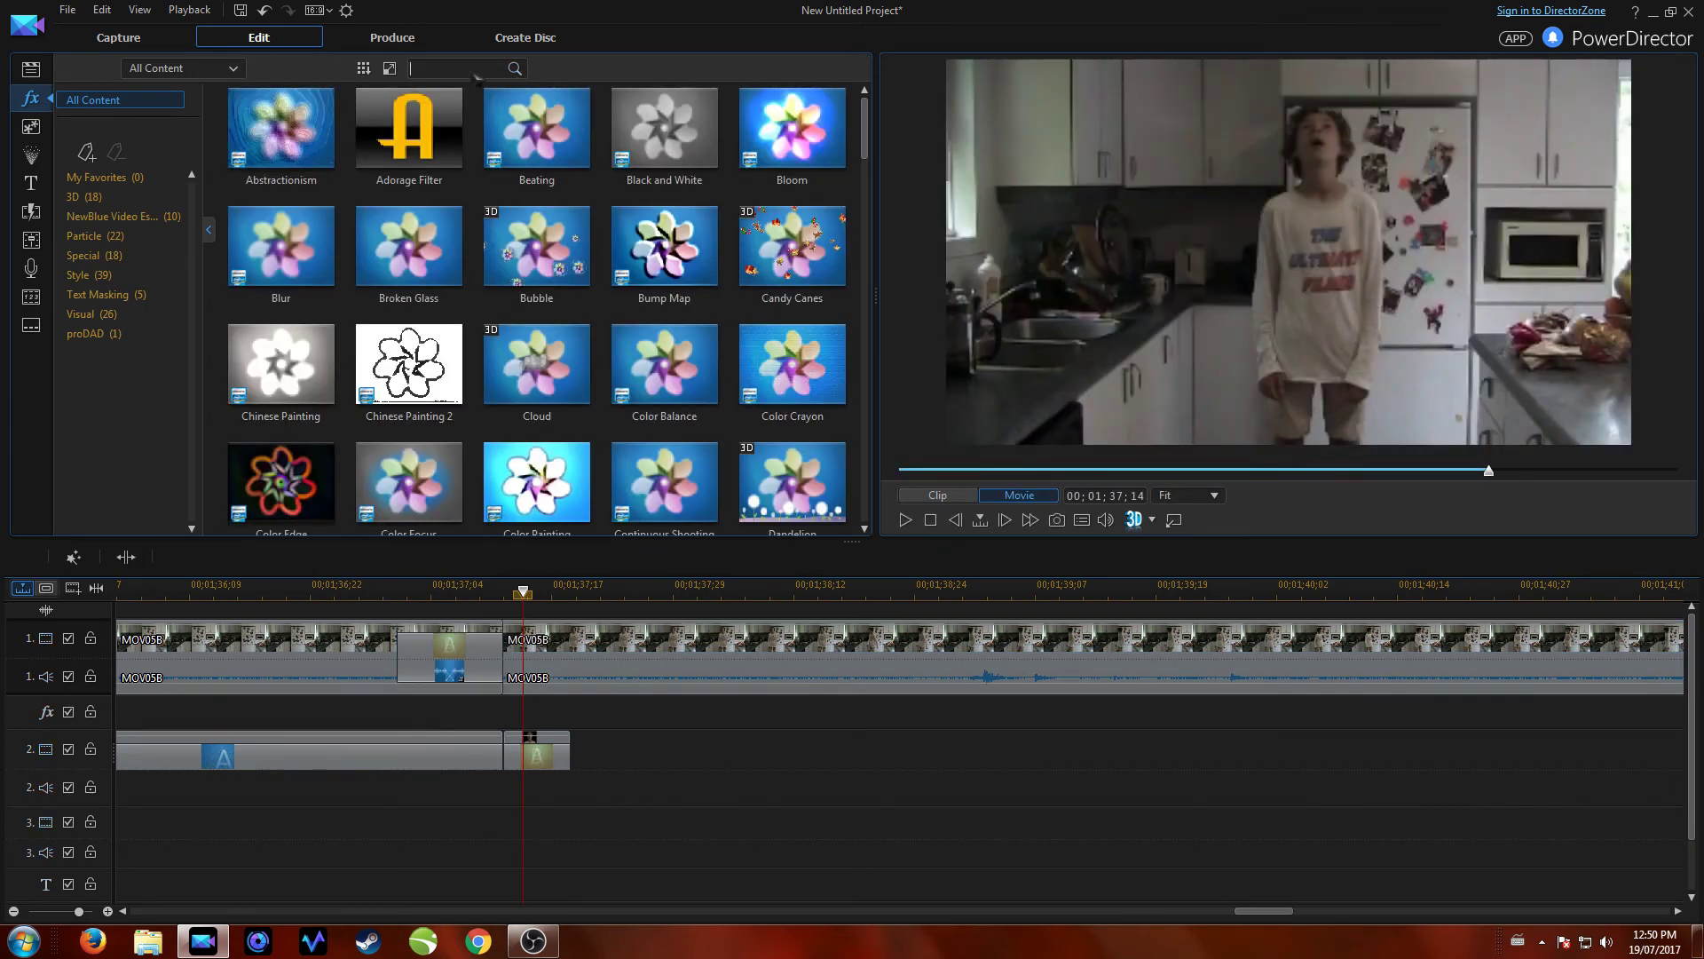
type("flare")
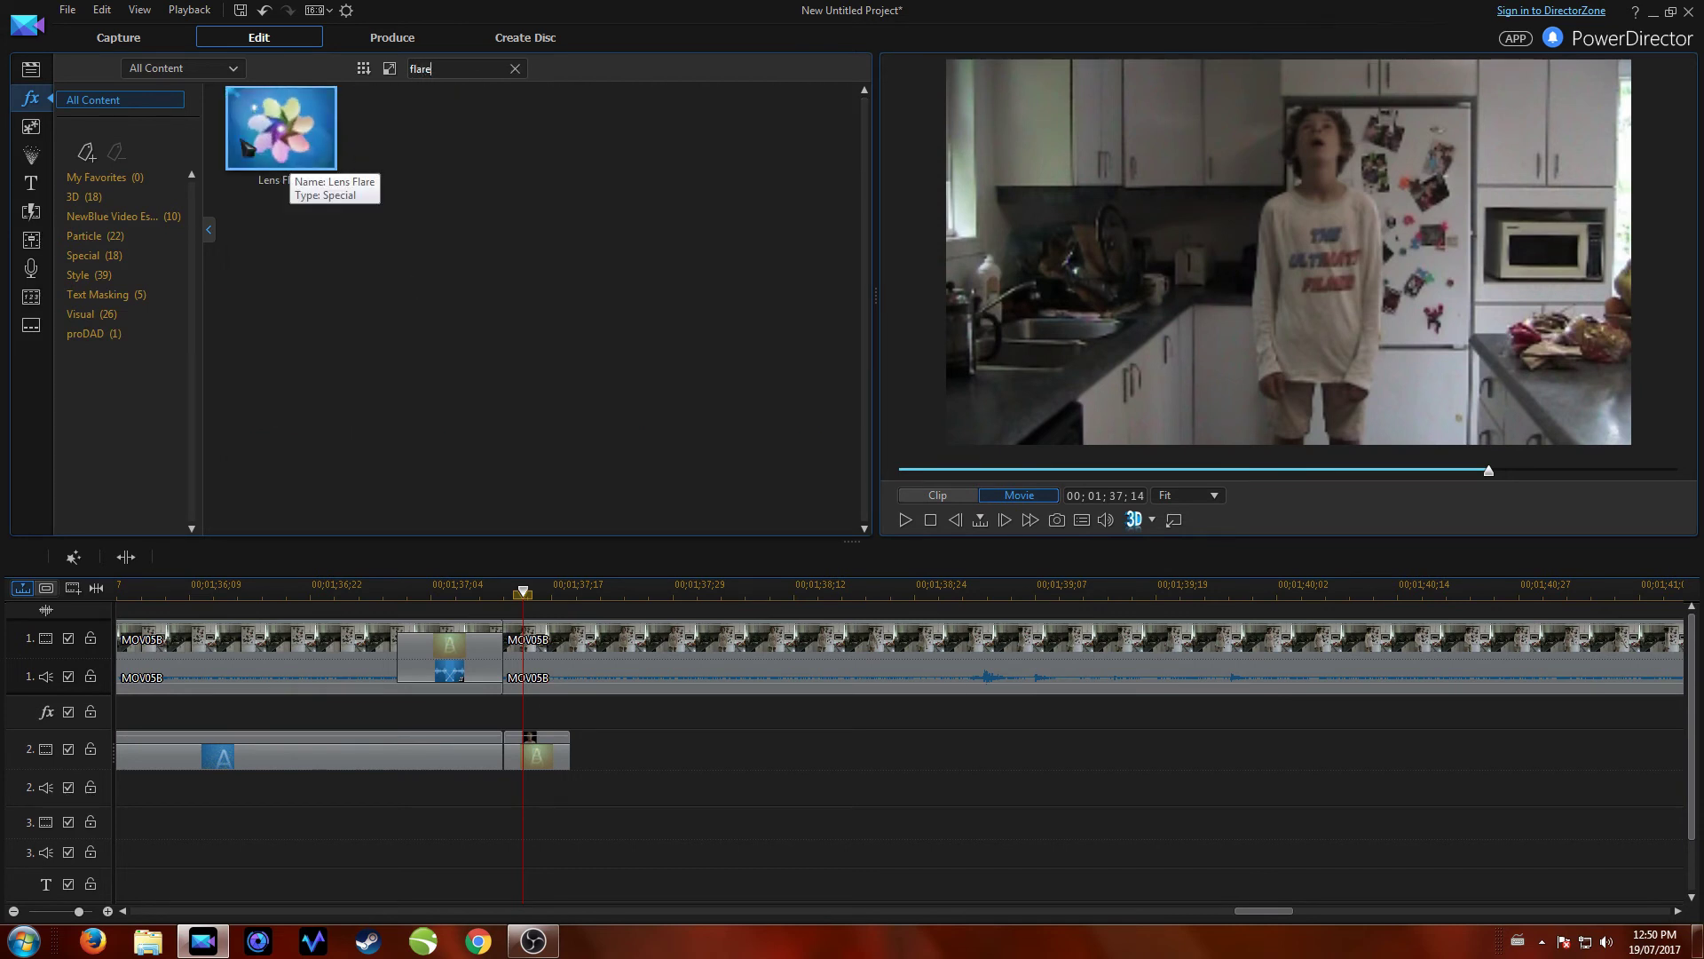
mouse_move(271, 93)
left_mouse_down()
mouse_move(328, 191)
mouse_move(541, 364)
mouse_move(534, 647)
mouse_move(571, 661)
left_mouse_up()
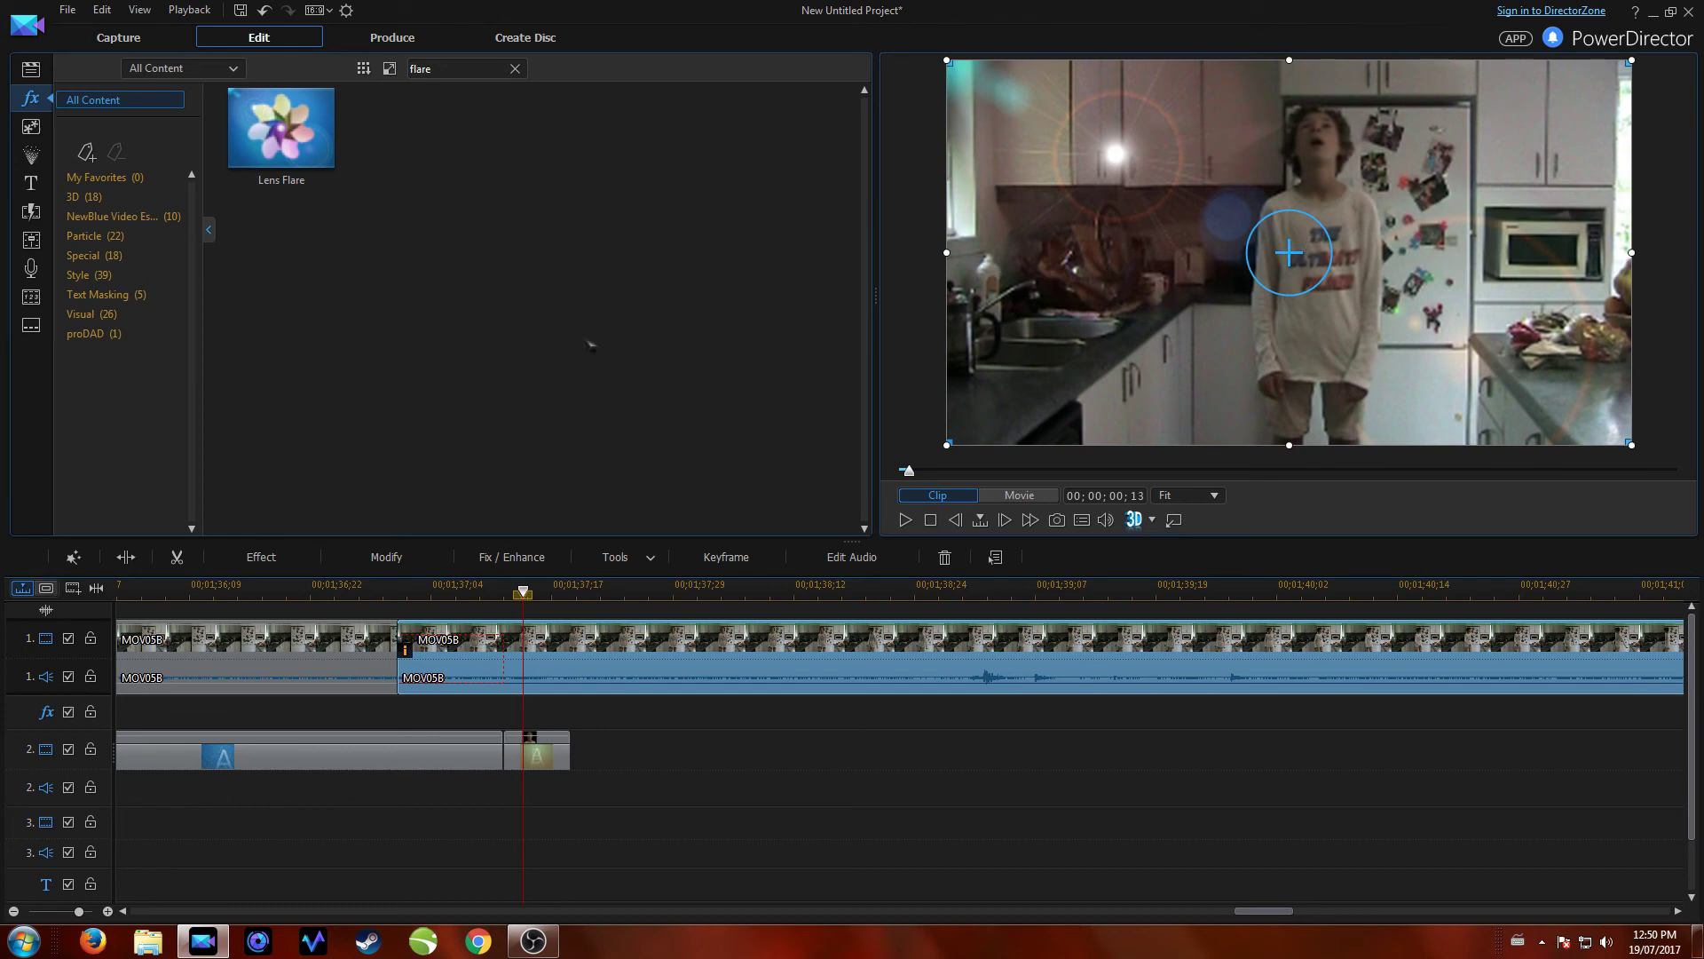
Set the Lens Flare to Type 4 with Light Size 0, Frame Alpha 100 and Frame Size 100.
left_click(260, 557)
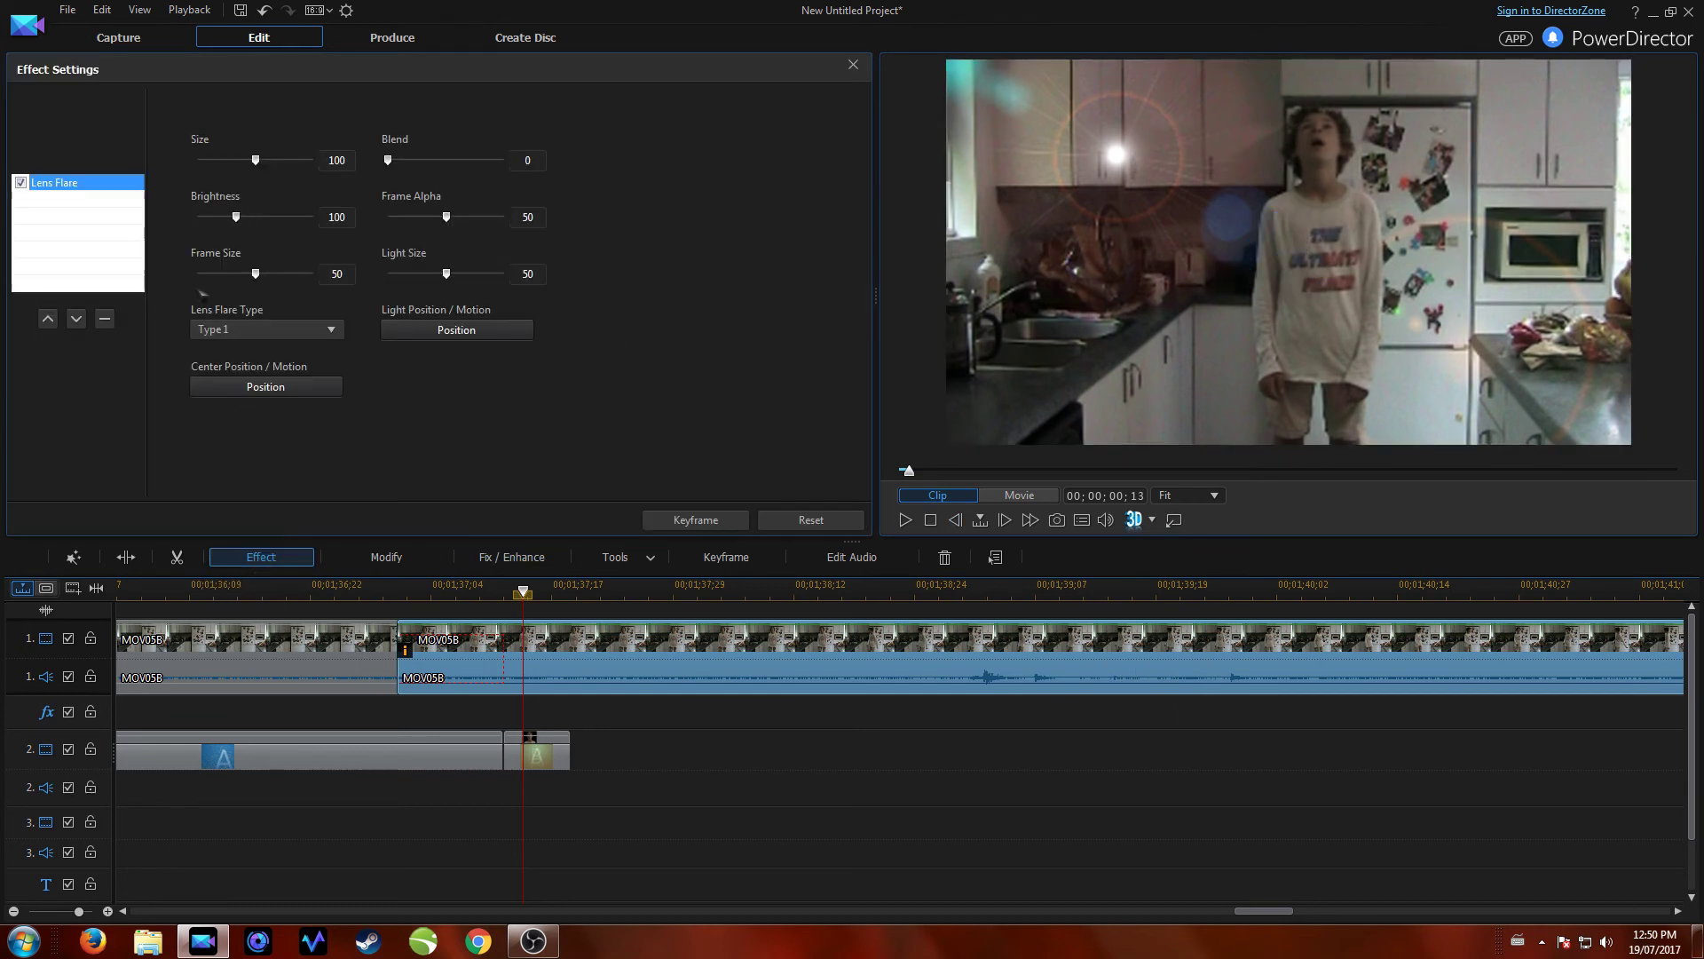
left_click(284, 329)
left_click(291, 404)
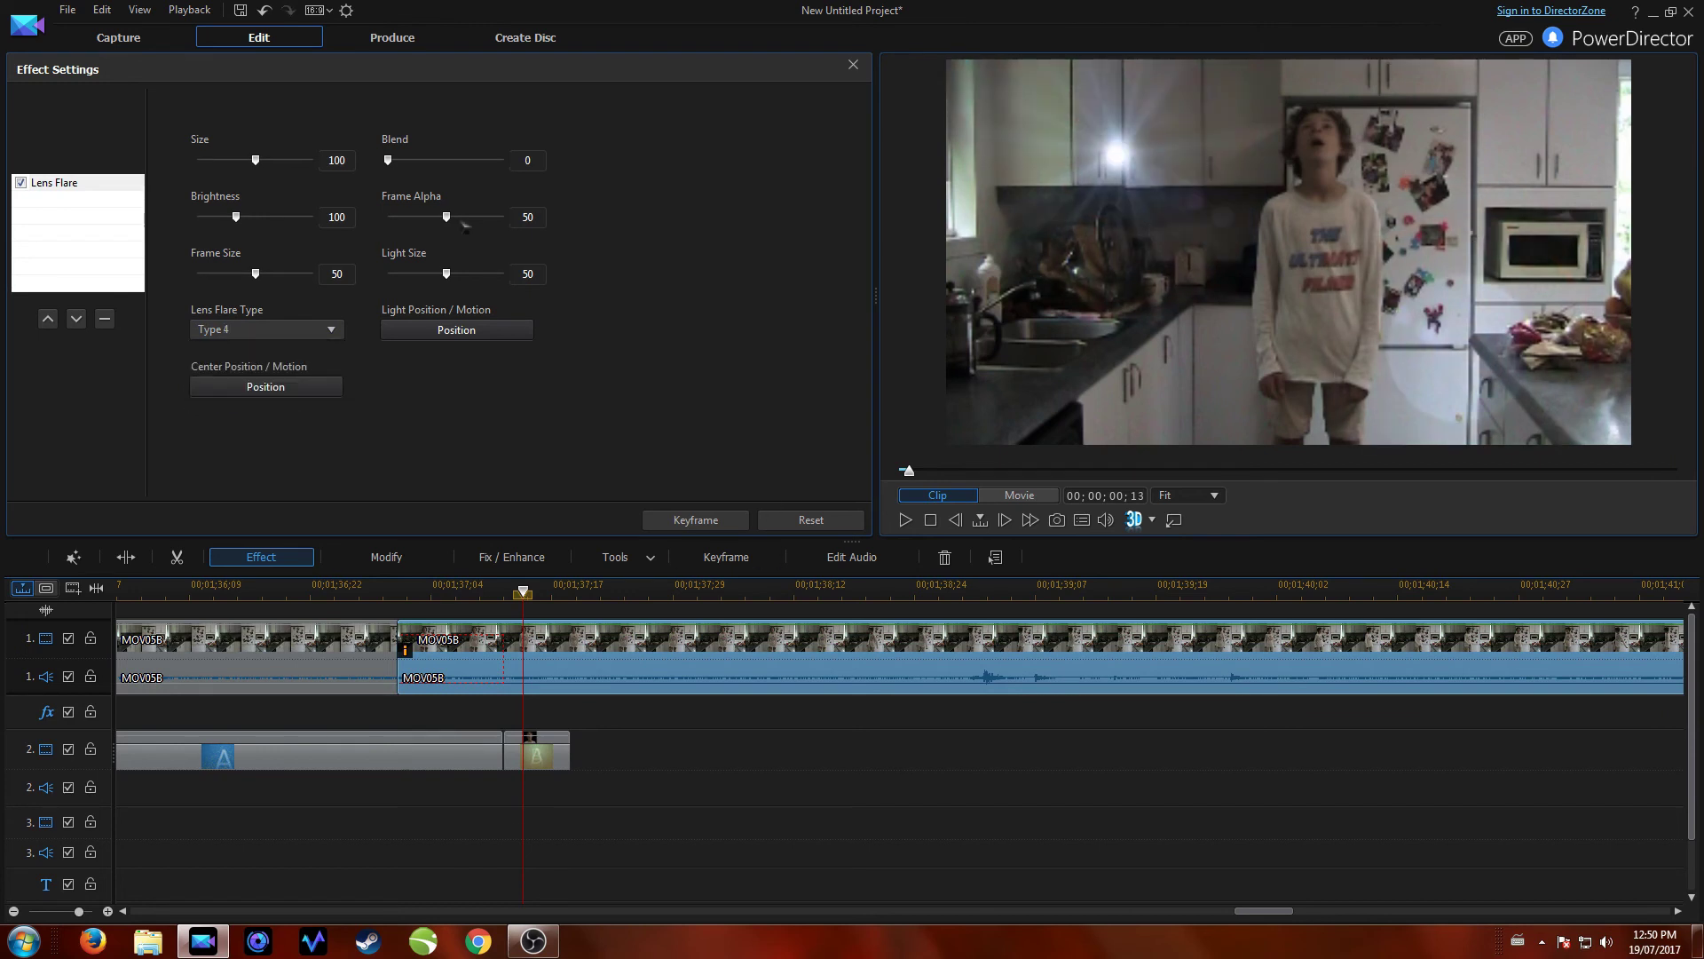
left_click_drag(447, 273, 388, 273)
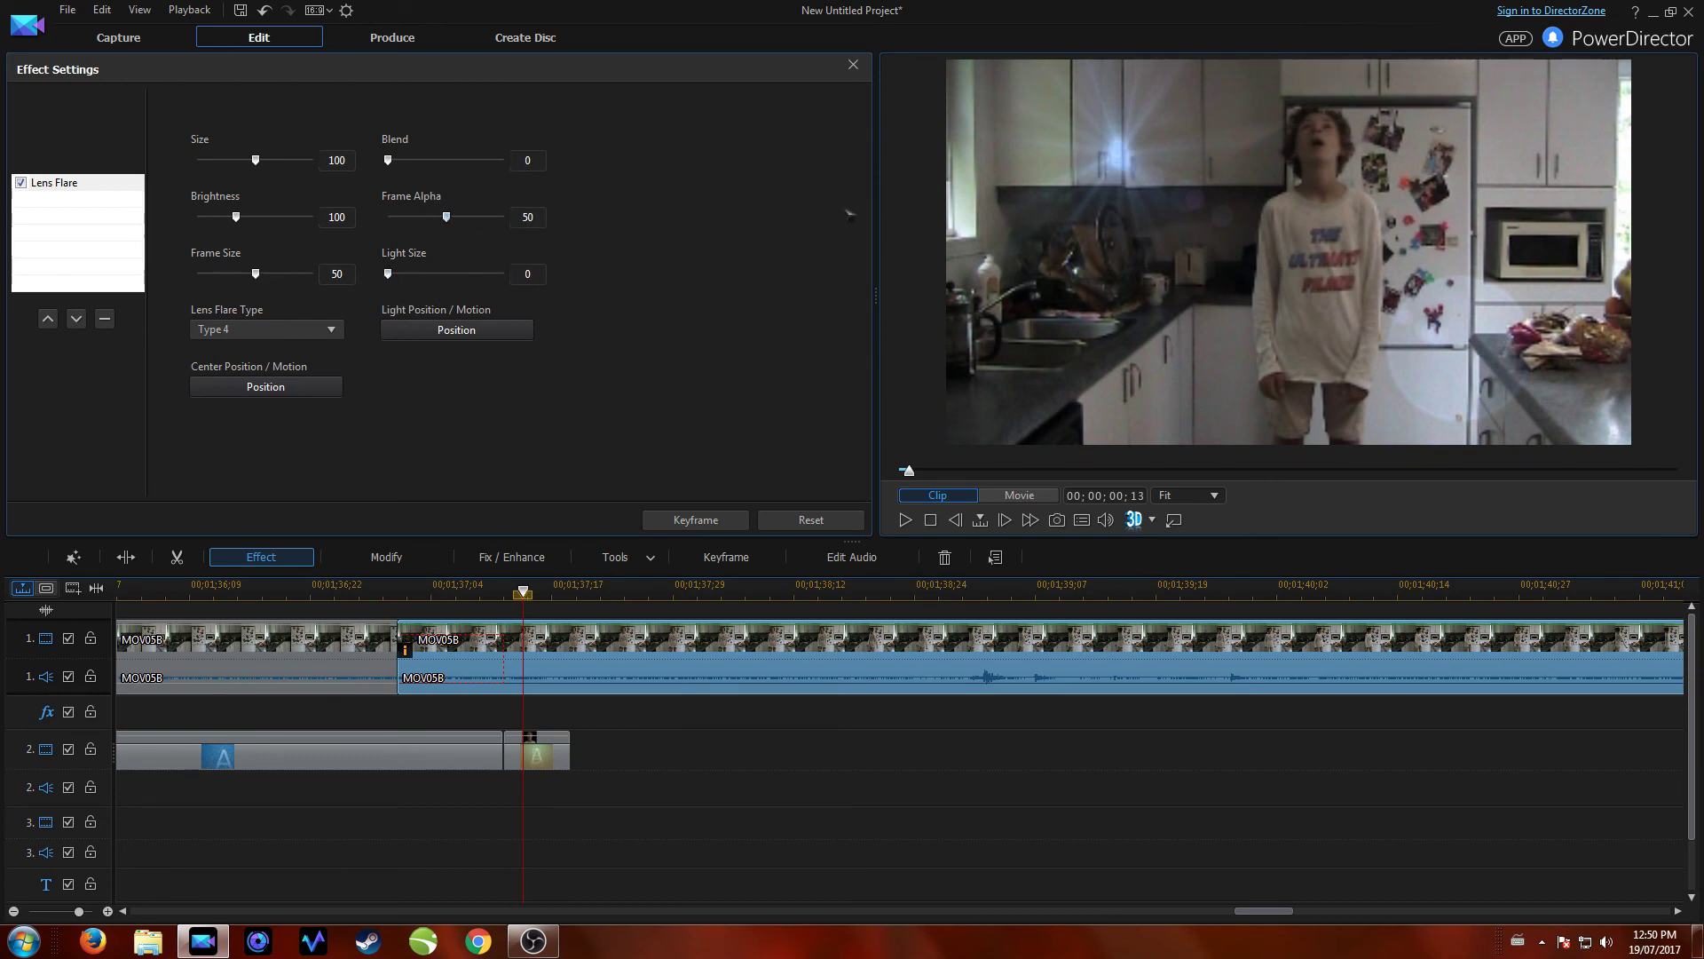
left_click_drag(849, 214, 855, 199)
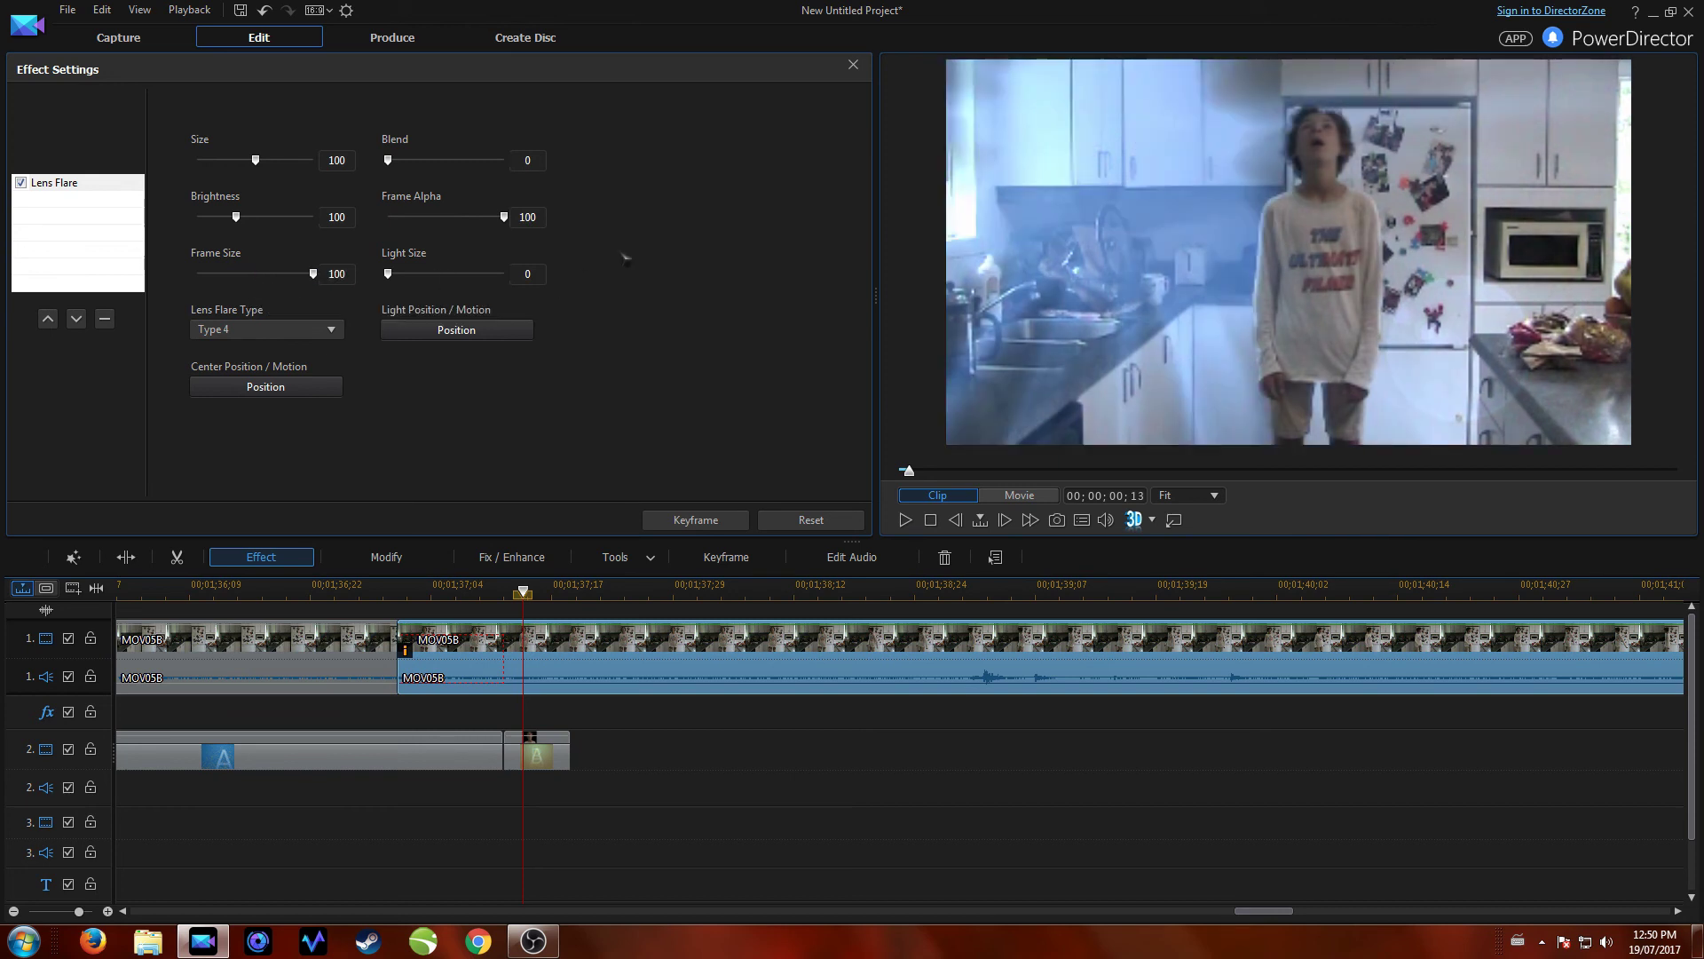
Place the Lens Flare's light position on the middle of the person's chest.
left_click(456, 332)
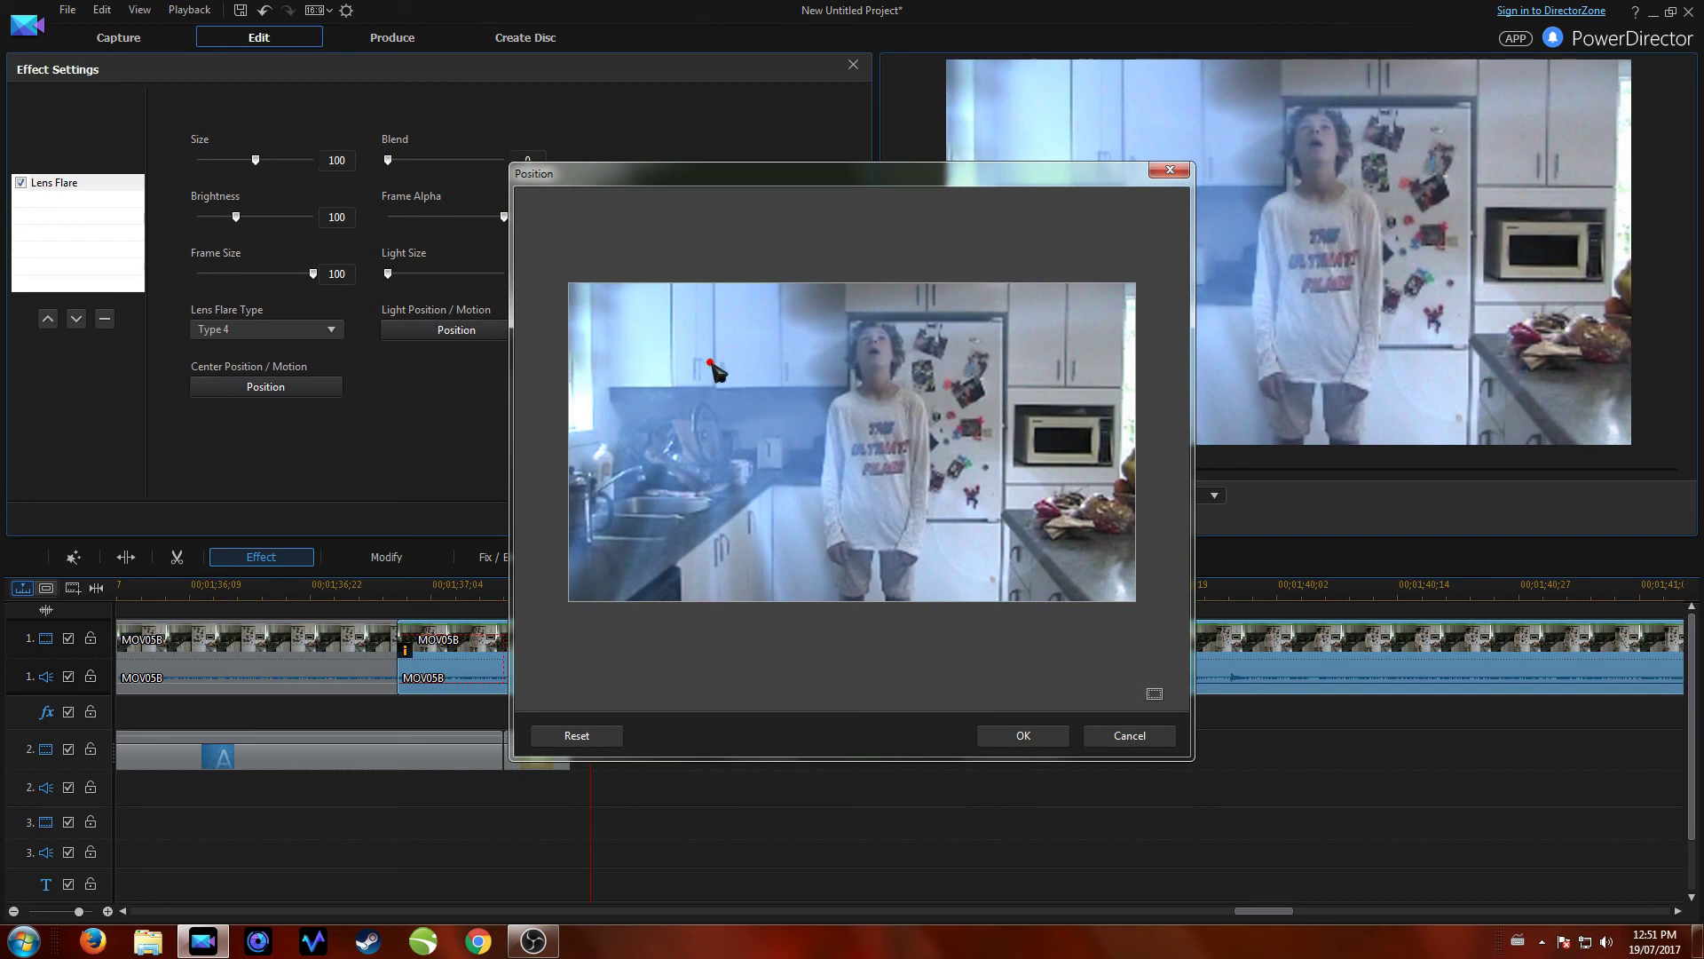
left_click_drag(719, 366, 745, 382)
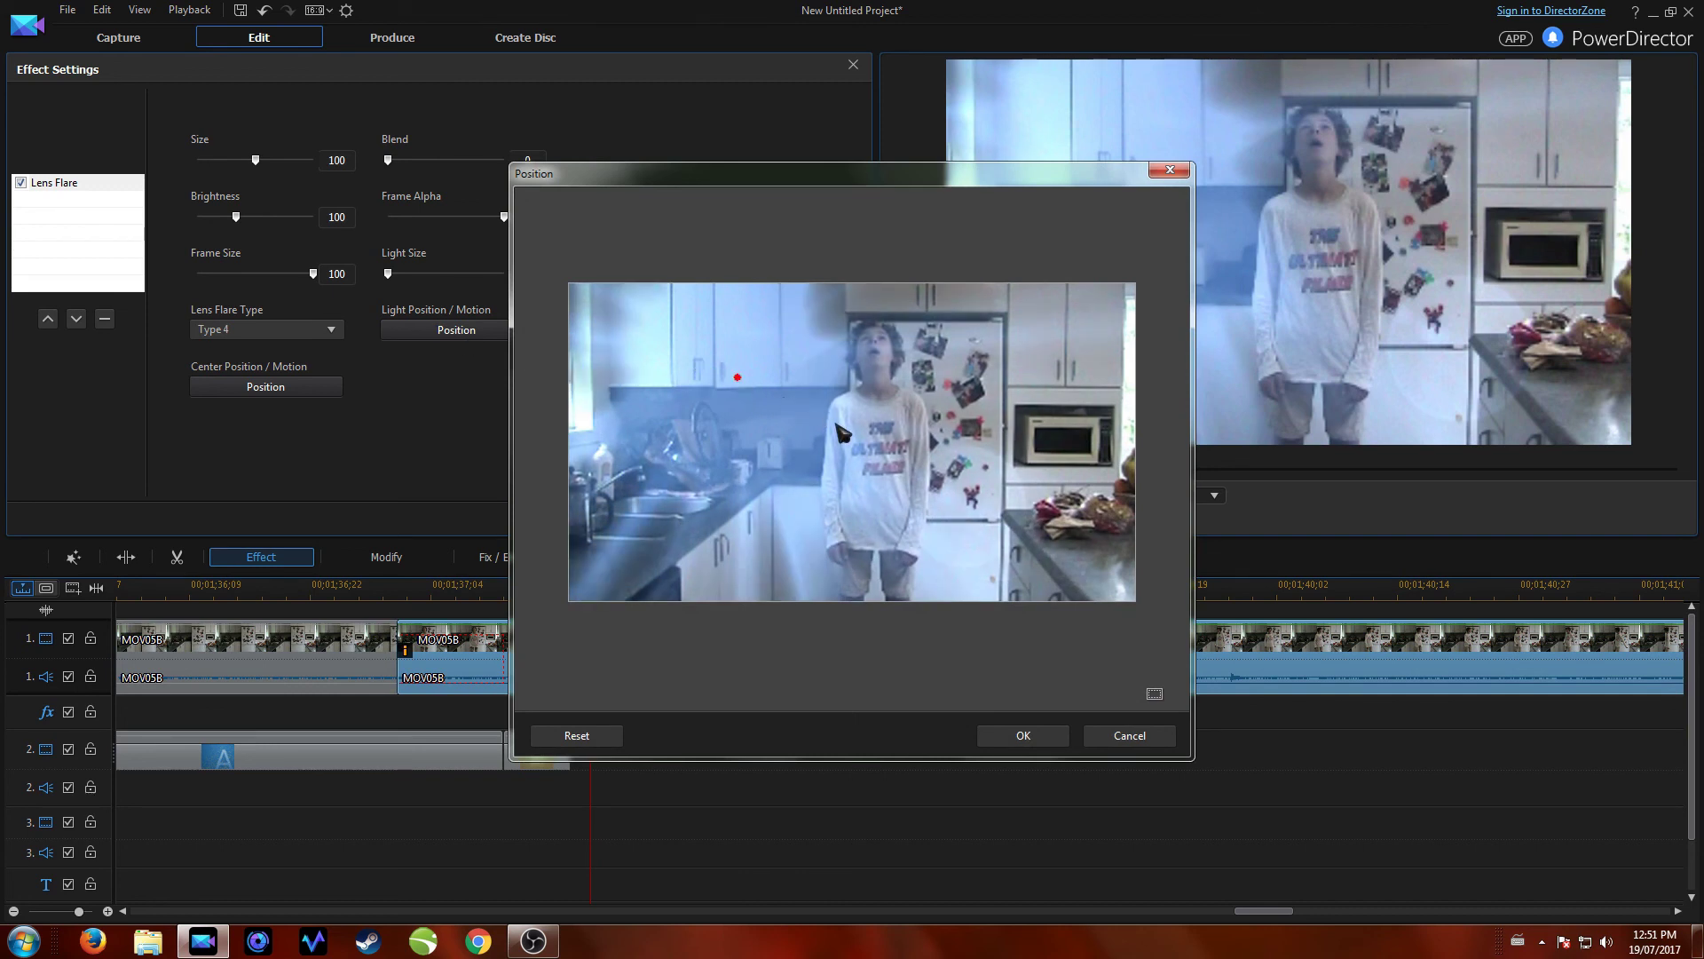
left_click_drag(875, 439, 892, 442)
left_click_drag(889, 442, 880, 445)
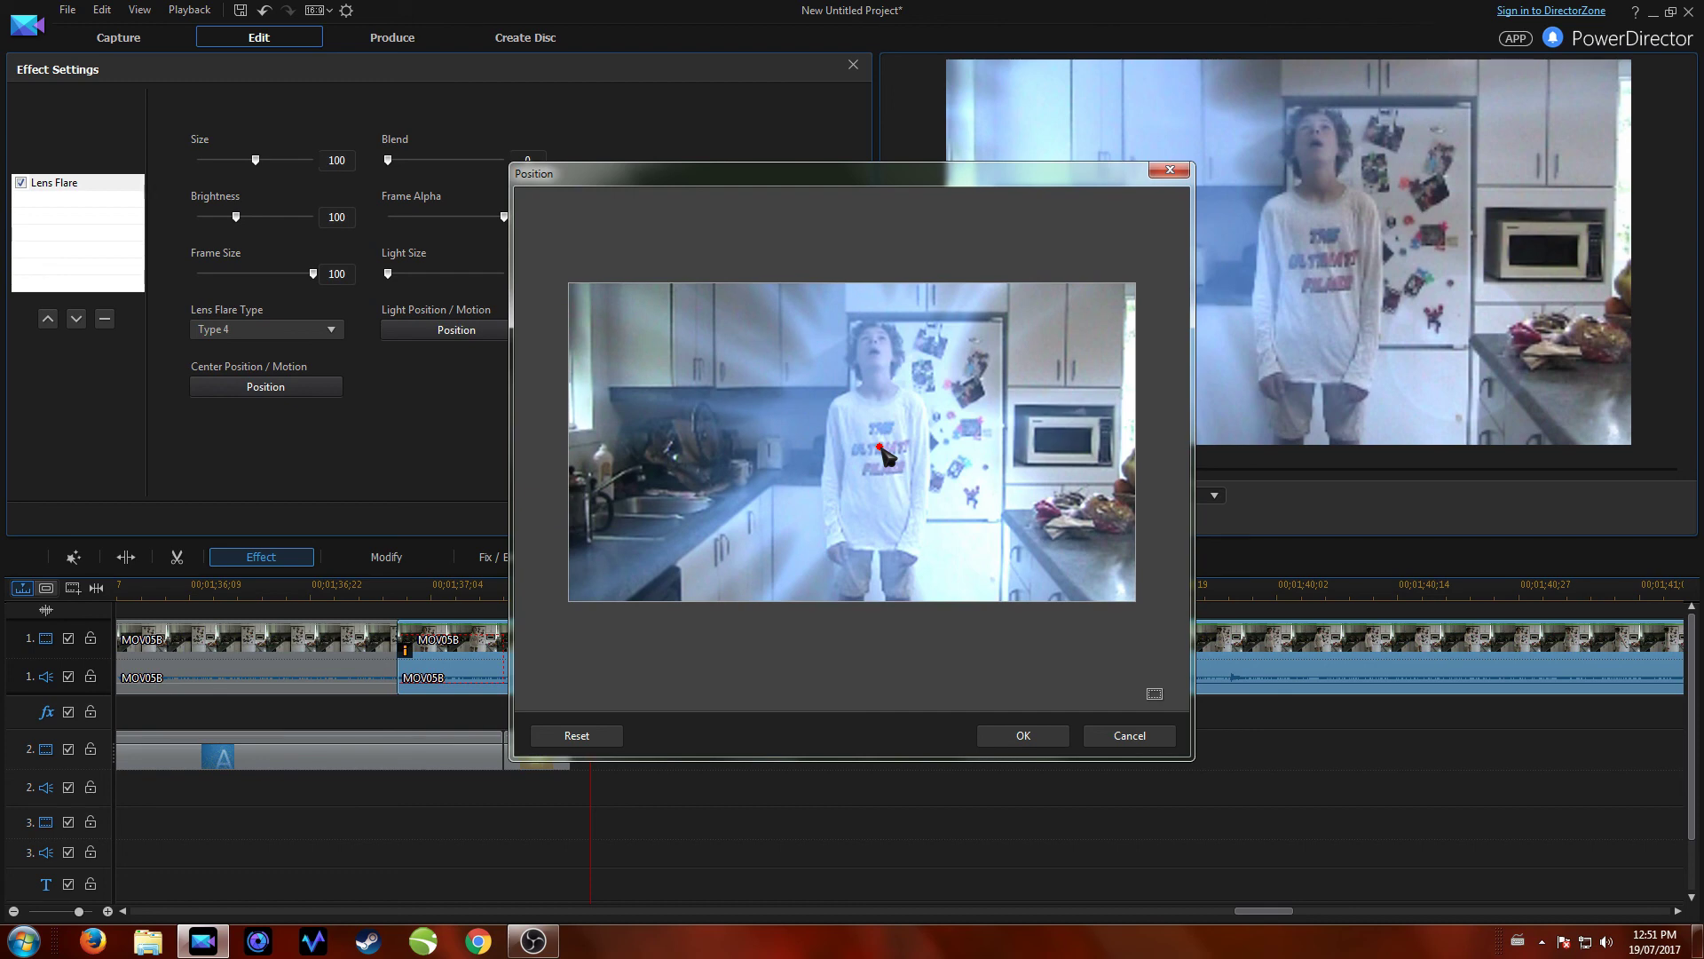
left_click(1023, 736)
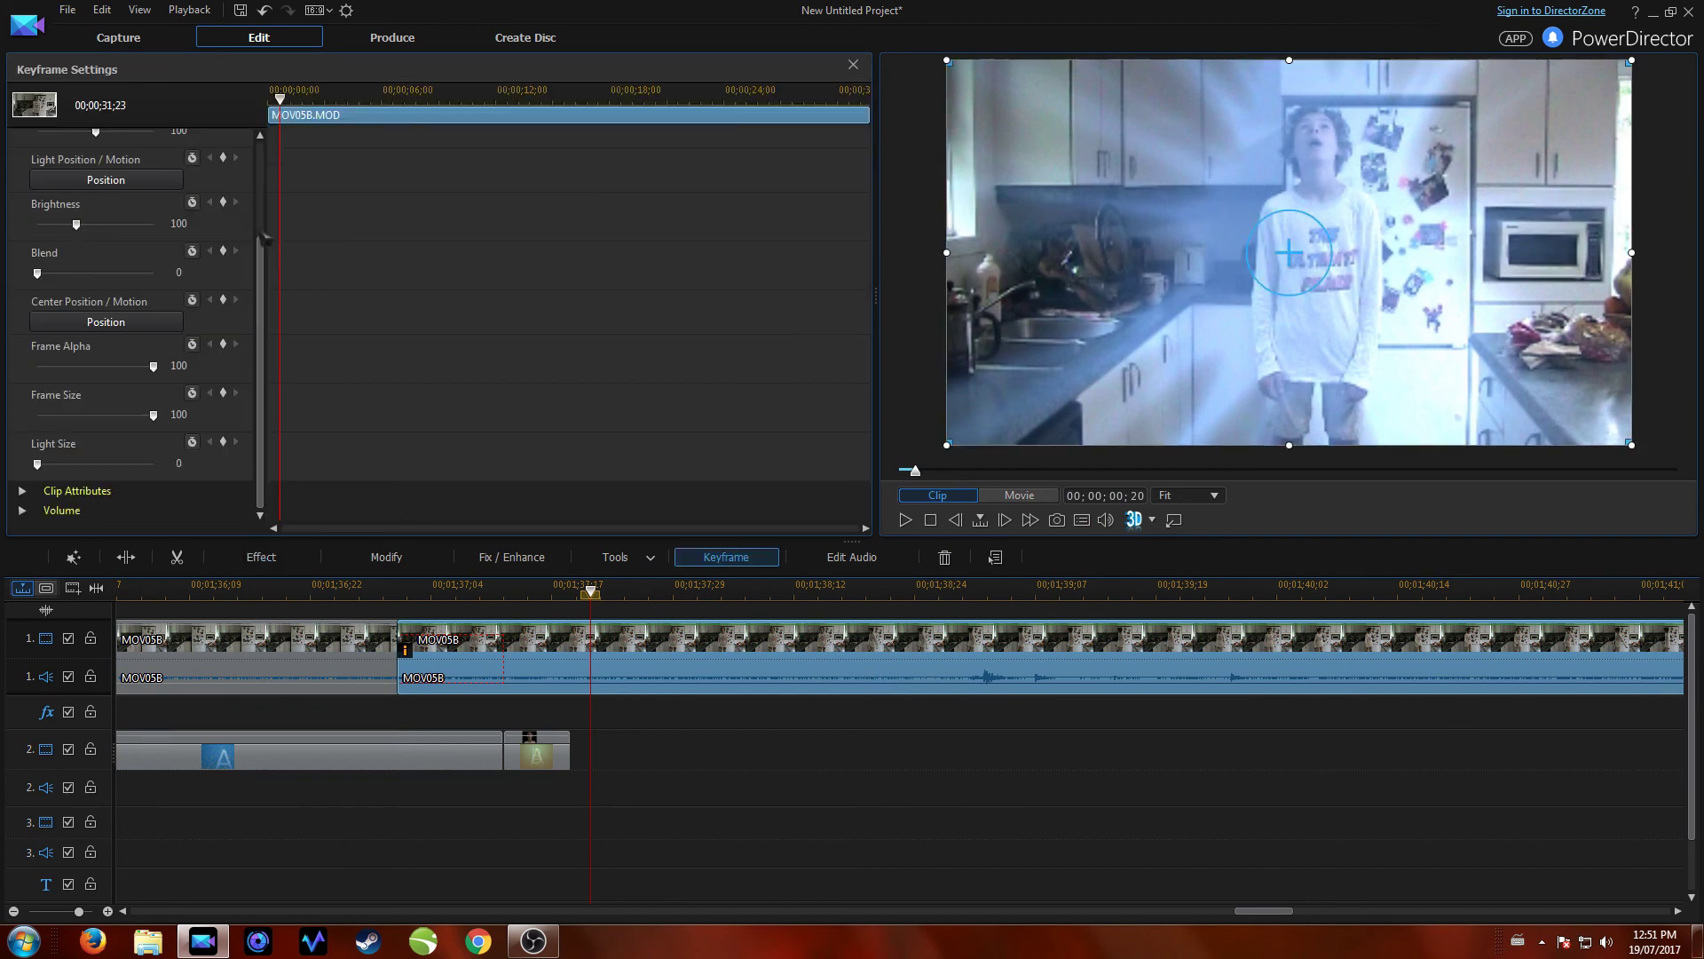
Add a keyframe for the Lens Flare's Center Position / Motion near the start of the second MOV05B clip.
left_click(223, 300)
left_click_drag(38, 275, 8, 310)
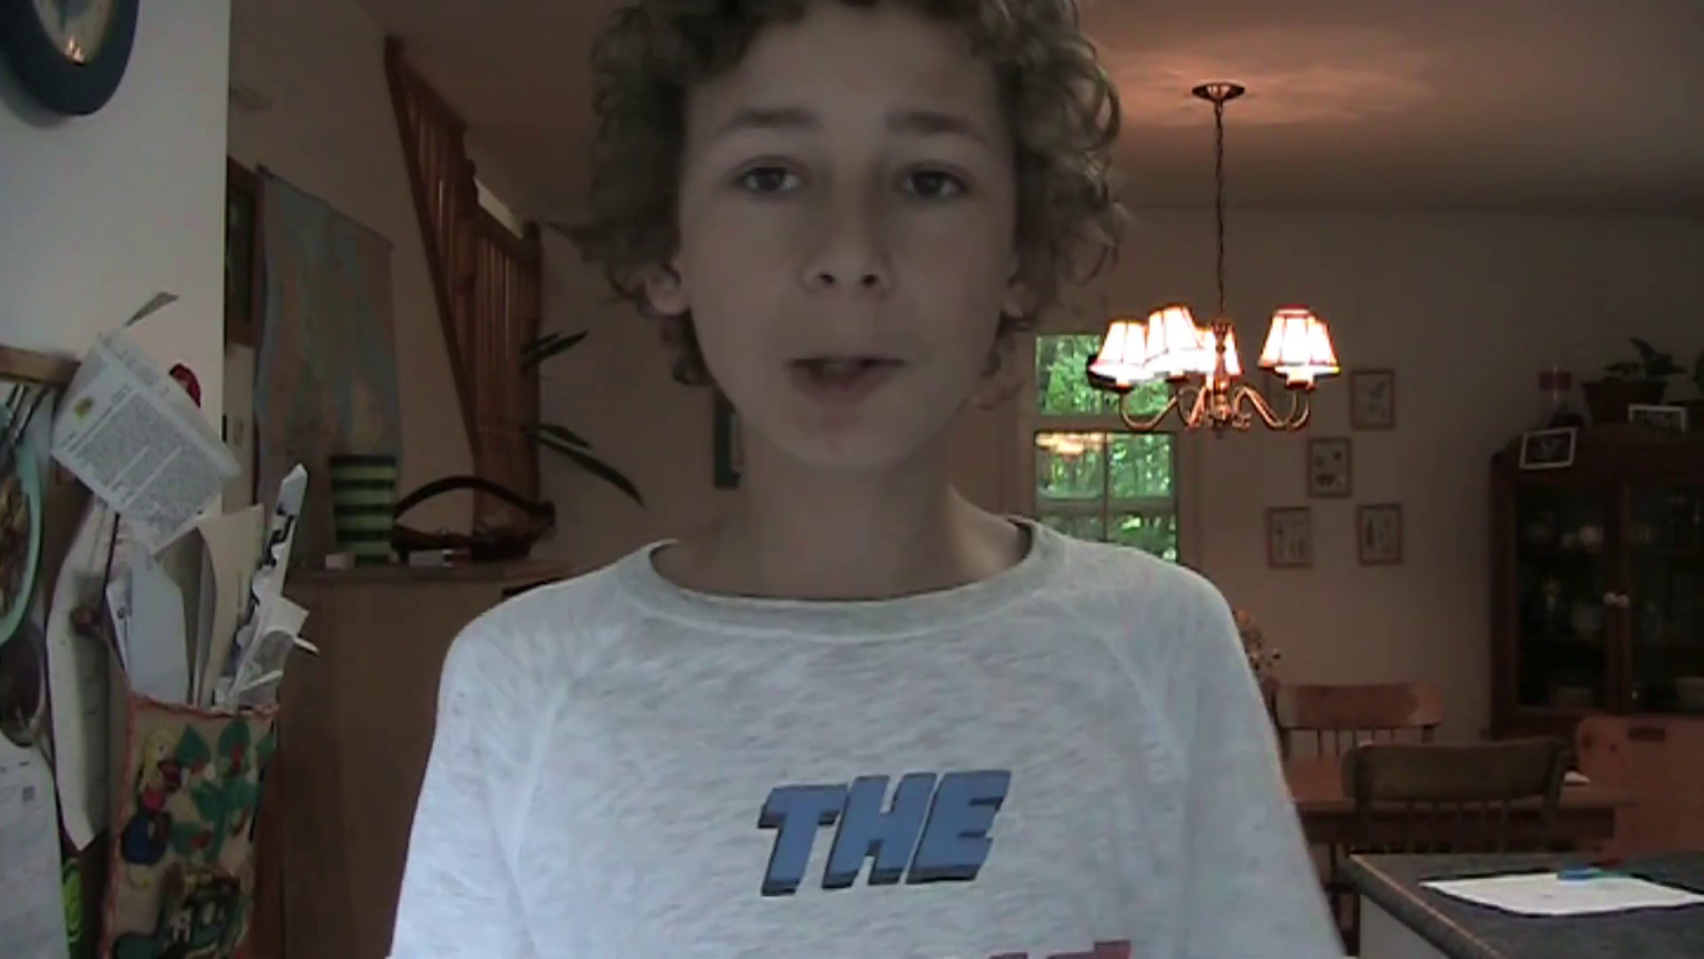